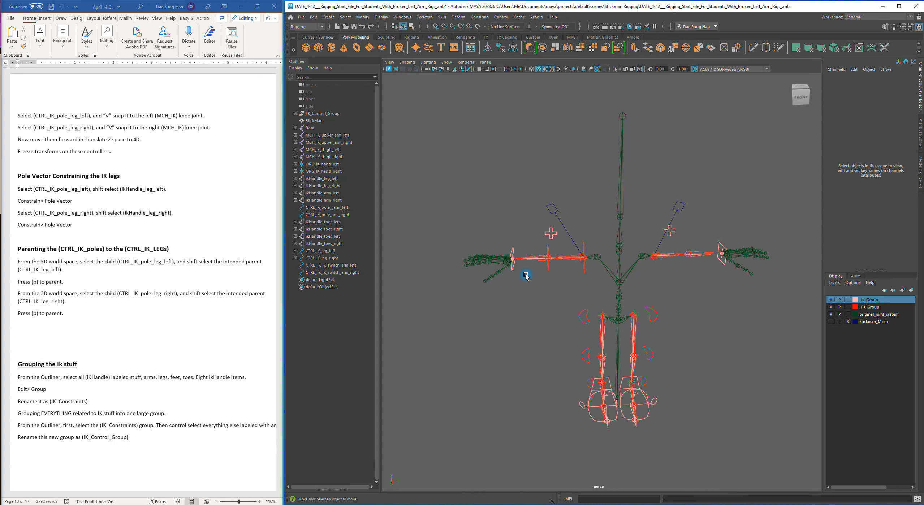
# Examine the rig's leg joints, IK foot controls and FK controls from the front and at an angle.
pyautogui.keyDown('alt'); pyautogui.moveTo(608, 337); pyautogui.dragTo(612, 326); pyautogui.keyUp('alt')
pyautogui.keyDown('alt'); pyautogui.moveTo(612, 326); pyautogui.dragTo(594, 272, button='middle'); pyautogui.keyUp('alt')
pyautogui.keyDown('alt'); pyautogui.moveTo(594, 273); pyautogui.dragTo(595, 281); pyautogui.keyUp('alt')
pyautogui.keyDown('alt'); pyautogui.moveTo(595, 281); pyautogui.dragTo(563, 248, button='middle'); pyautogui.keyUp('alt')
pyautogui.keyDown('alt'); pyautogui.moveTo(563, 248); pyautogui.dragTo(650, 318); pyautogui.keyUp('alt')
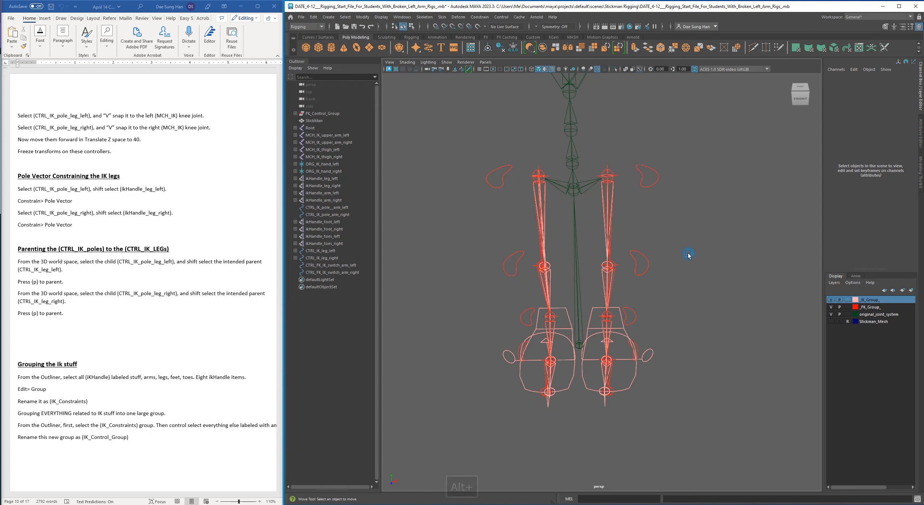
pyautogui.keyDown('alt'); pyautogui.moveTo(618, 263); pyautogui.dragTo(620, 245); pyautogui.keyUp('alt')
pyautogui.keyDown('alt'); pyautogui.moveTo(687, 280); pyautogui.dragTo(654, 295); pyautogui.keyUp('alt')
pyautogui.keyDown('alt'); pyautogui.moveTo(654, 294); pyautogui.dragTo(606, 298, button='right'); pyautogui.keyUp('alt')
pyautogui.keyDown('alt'); pyautogui.moveTo(607, 298); pyautogui.dragTo(573, 308, button='middle'); pyautogui.keyUp('alt')
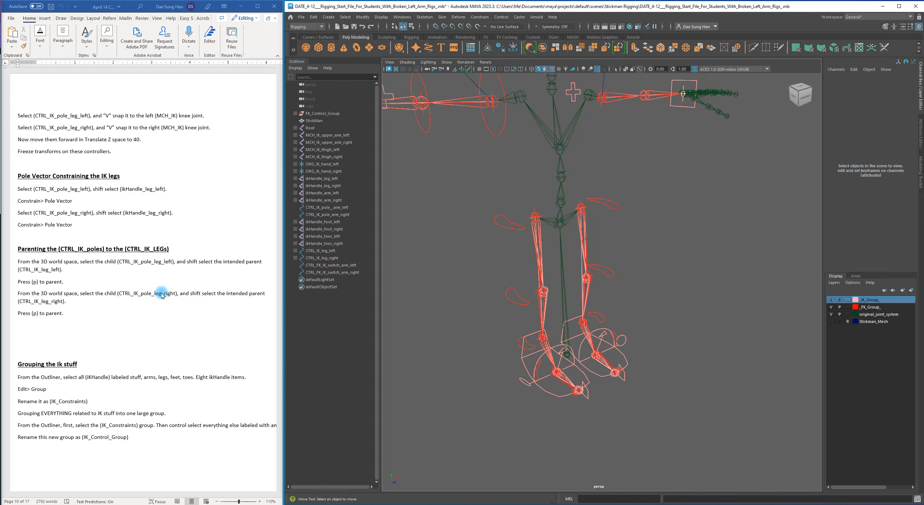
# Review the 4/12/2023 lecture notes on importing, setting up and constraining the knee pole vector controllers.
pyautogui.scroll(2, 152, 258)
pyautogui.scroll(2, 103, 219)
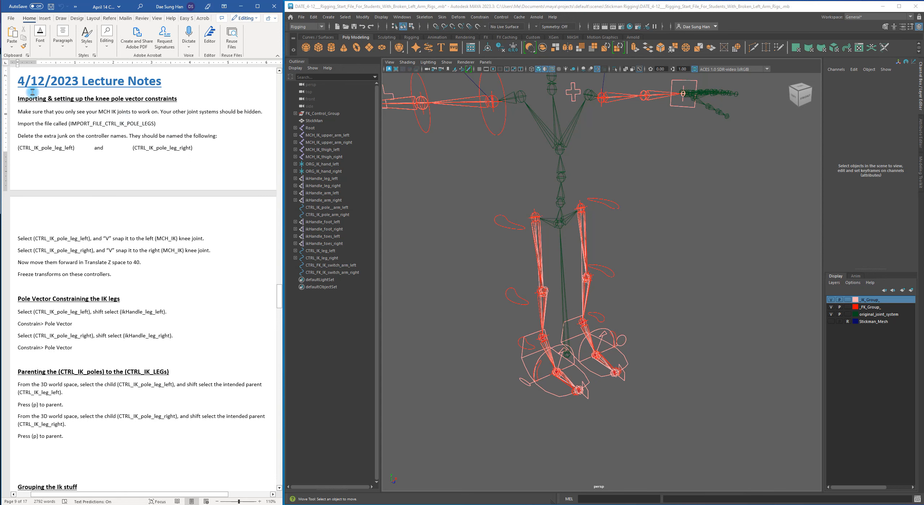
pyautogui.scroll(6, 181, 116)
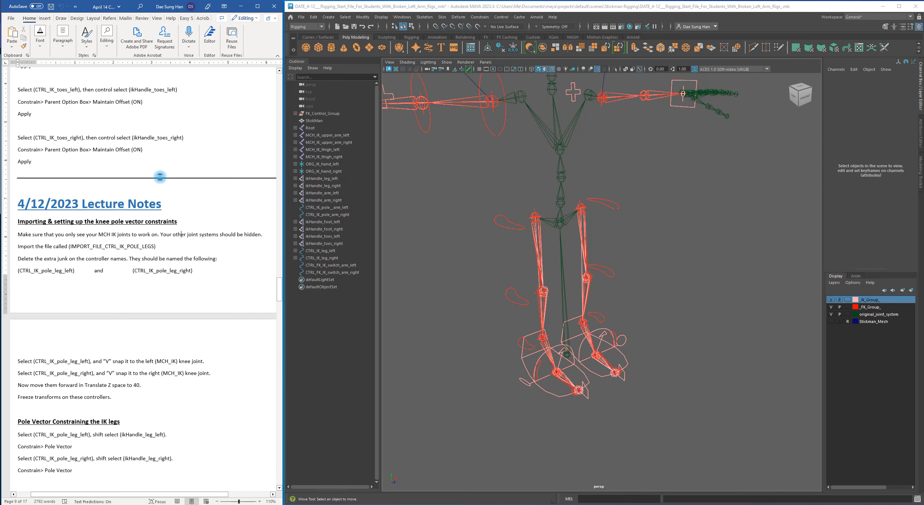
pyautogui.scroll(4, 110, 210)
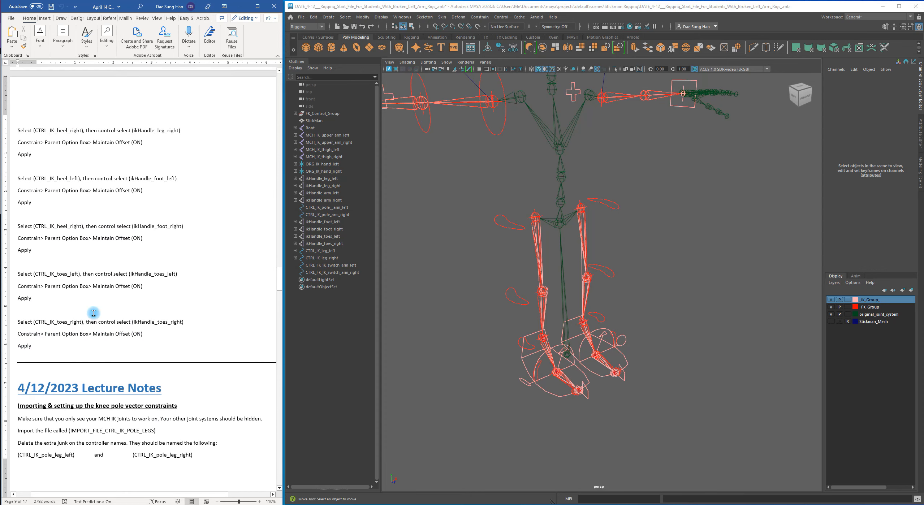
pyautogui.scroll(-10, 119, 395)
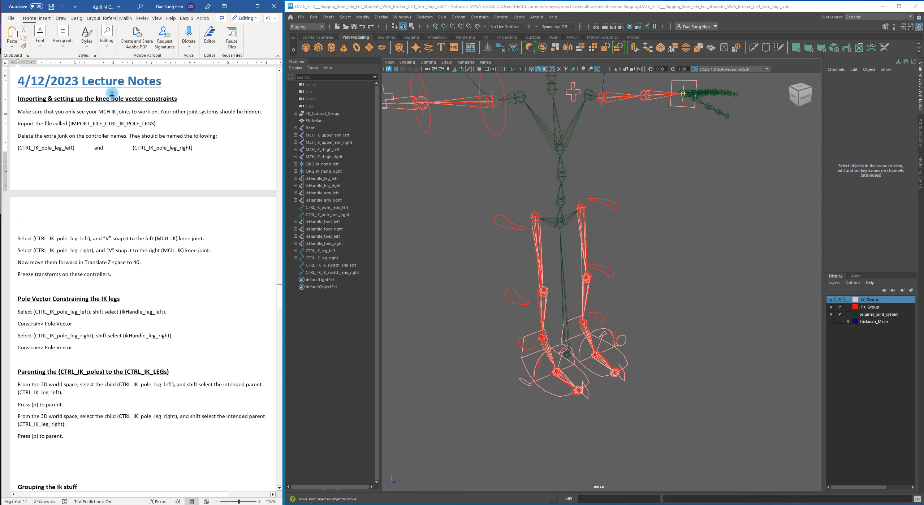
pyautogui.moveTo(283, 80); pyautogui.dragTo(644, 82)
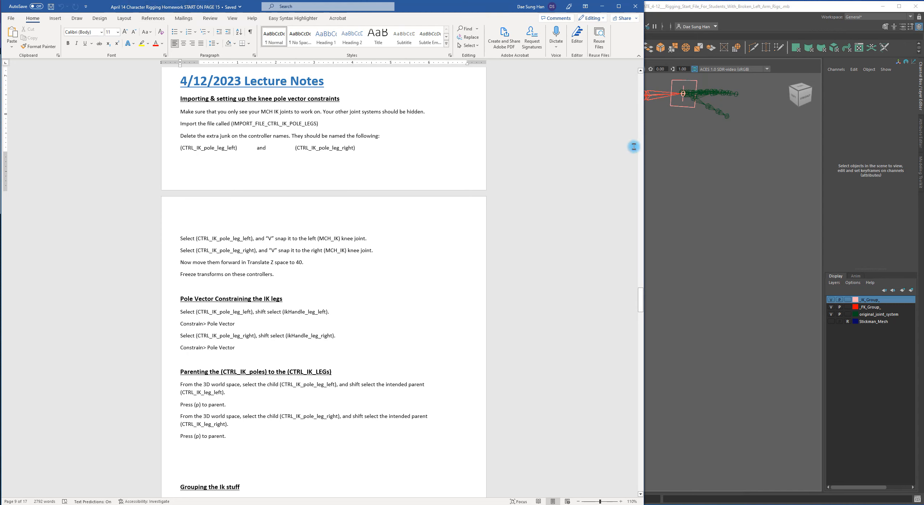
pyautogui.moveTo(643, 137); pyautogui.dragTo(284, 94)
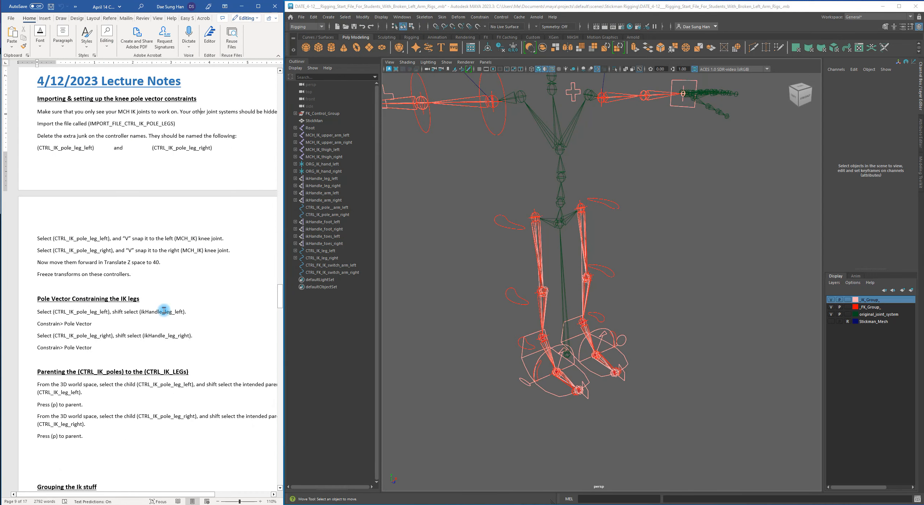
pyautogui.scroll(5, 232, 319)
pyautogui.scroll(-5, 231, 319)
# Widen the lecture notes window slightly so more of each instruction line fits beside the 3D scene.
pyautogui.moveTo(284, 130); pyautogui.dragTo(291, 130)
pyautogui.click(344, 317)
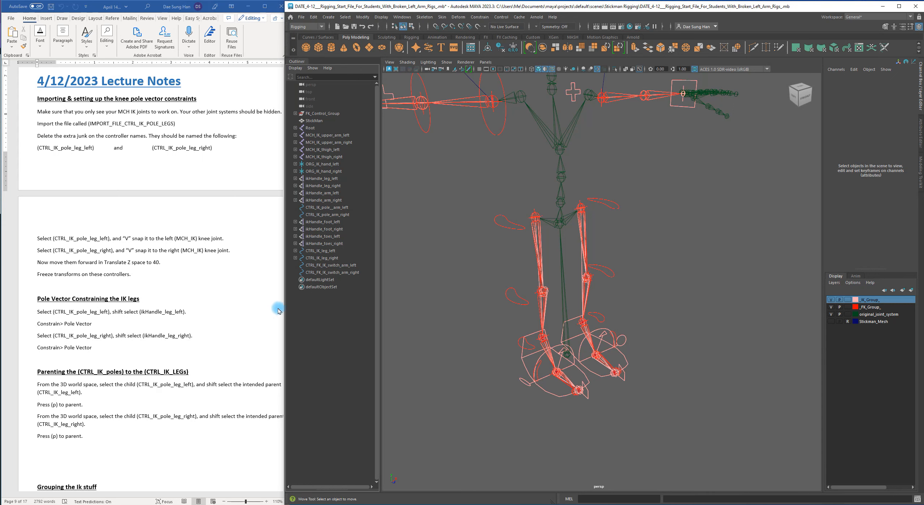
pyautogui.moveTo(284, 302); pyautogui.dragTo(291, 301)
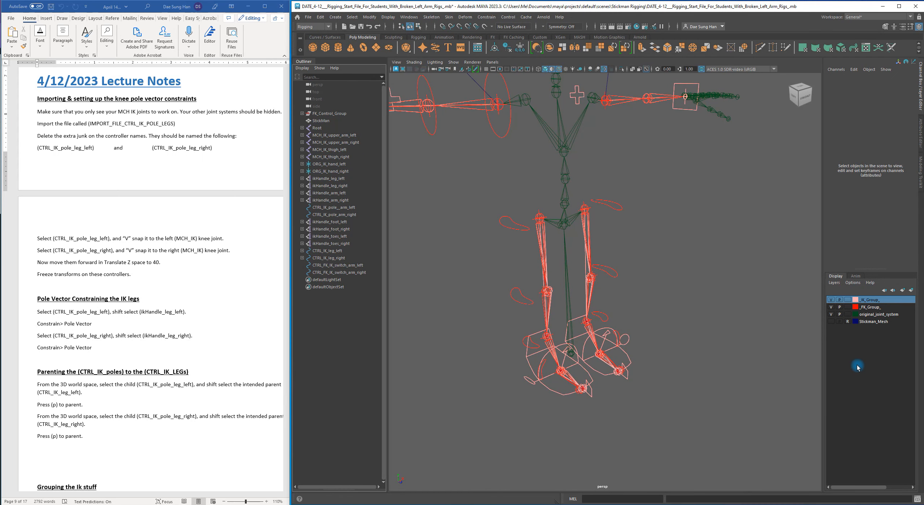
# Hide the original_joint_system and _FK_Group_ layers so only the IK rig is displayed.
pyautogui.click(831, 314)
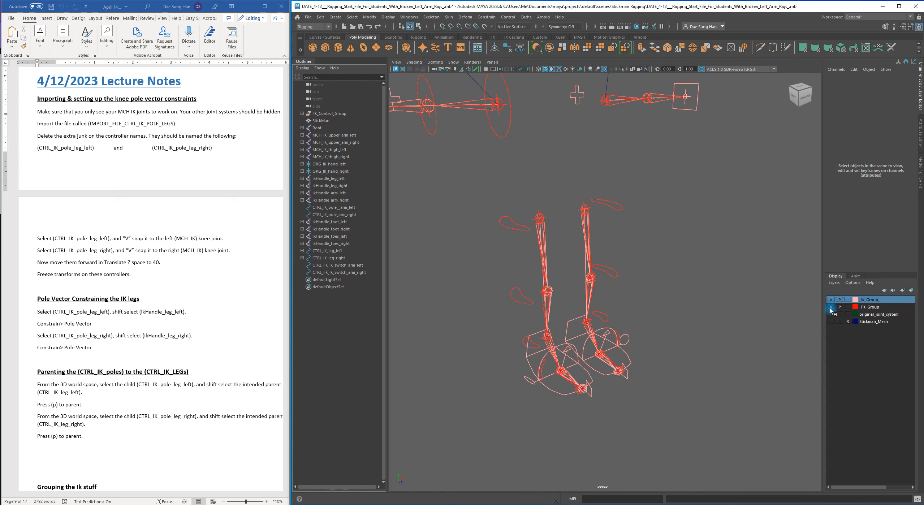
pyautogui.click(831, 306)
pyautogui.scroll(-4, 600, 250)
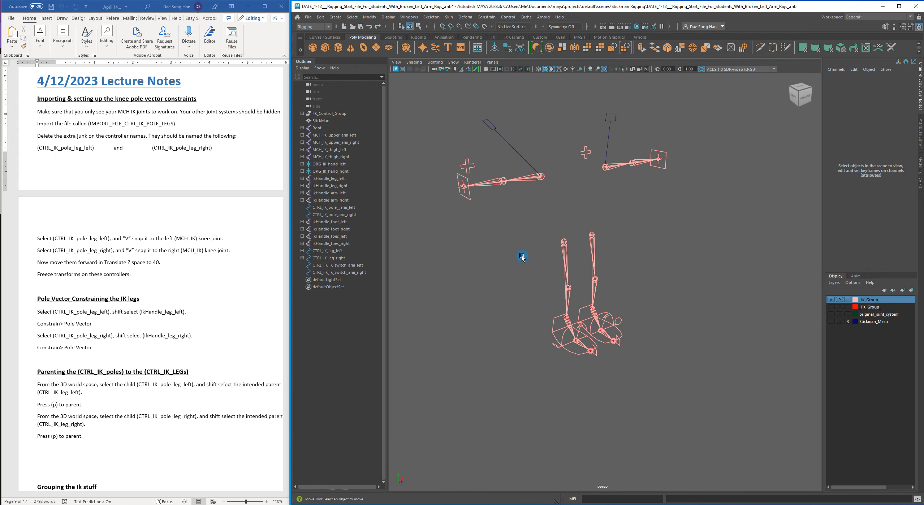
# Inspect the isolated IK arm and leg joints and their controllers from several angles.
pyautogui.keyDown('alt'); pyautogui.moveTo(521, 252); pyautogui.dragTo(549, 305, button='middle'); pyautogui.keyUp('alt')
pyautogui.keyDown('alt'); pyautogui.moveTo(554, 249); pyautogui.dragTo(479, 222); pyautogui.keyUp('alt')
pyautogui.scroll(4, 569, 263)
pyautogui.keyDown('alt'); pyautogui.moveTo(690, 352); pyautogui.dragTo(564, 312); pyautogui.keyUp('alt')
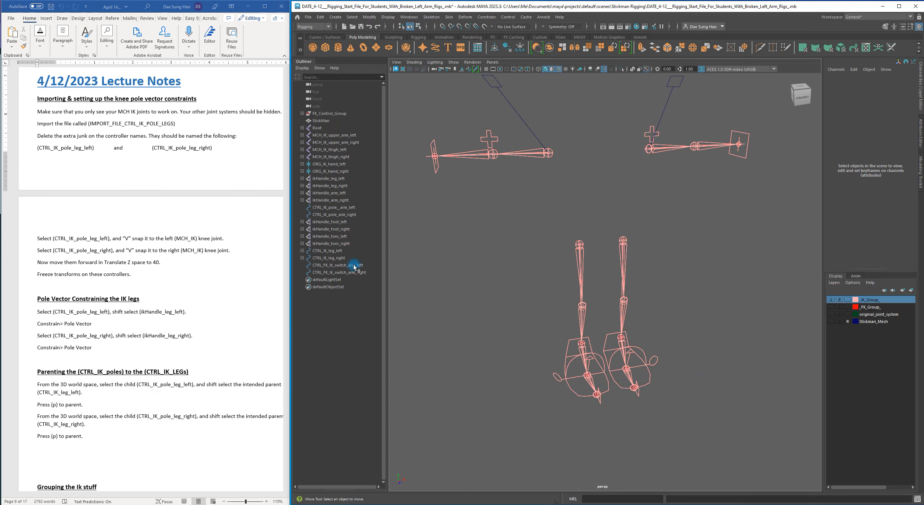
pyautogui.moveTo(368, 266); pyautogui.dragTo(374, 273)
pyautogui.keyDown('alt'); pyautogui.moveTo(572, 312); pyautogui.dragTo(513, 304); pyautogui.keyUp('alt')
pyautogui.click(511, 305)
pyautogui.keyDown('alt'); pyautogui.moveTo(598, 340); pyautogui.dragTo(597, 313); pyautogui.keyUp('alt')
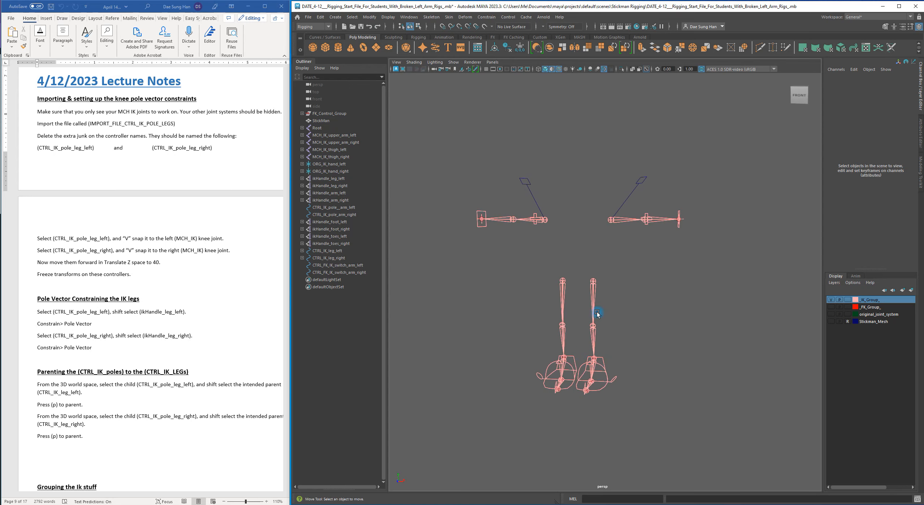
# Import the file IMPORT_FILE_CTRL_IK_POLE_LEGS.mb from the Stickman Rigging folder into the scene.
pyautogui.click(307, 17)
pyautogui.click(327, 99)
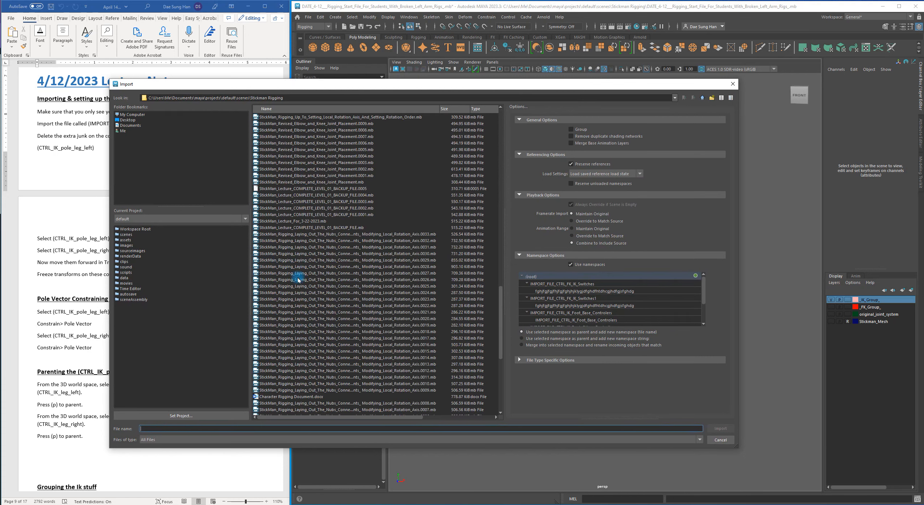
pyautogui.scroll(20, 300, 281)
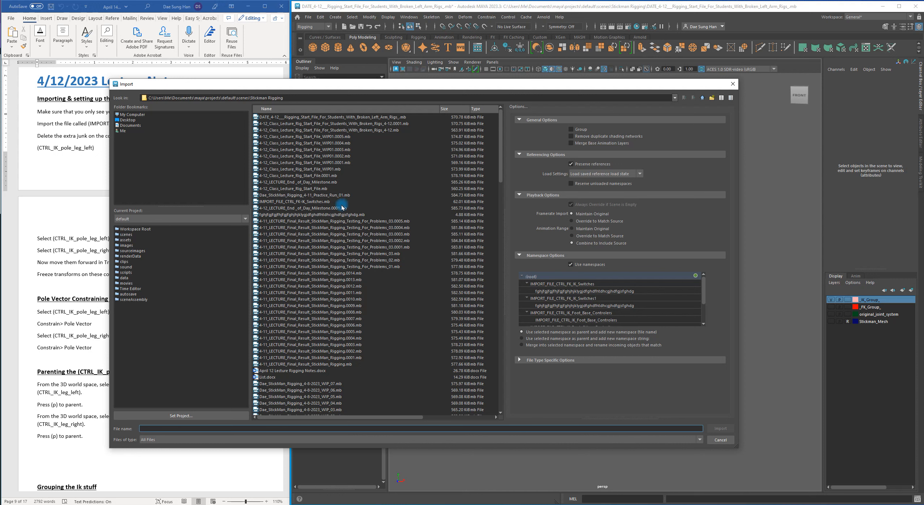
pyautogui.scroll(-10, 305, 253)
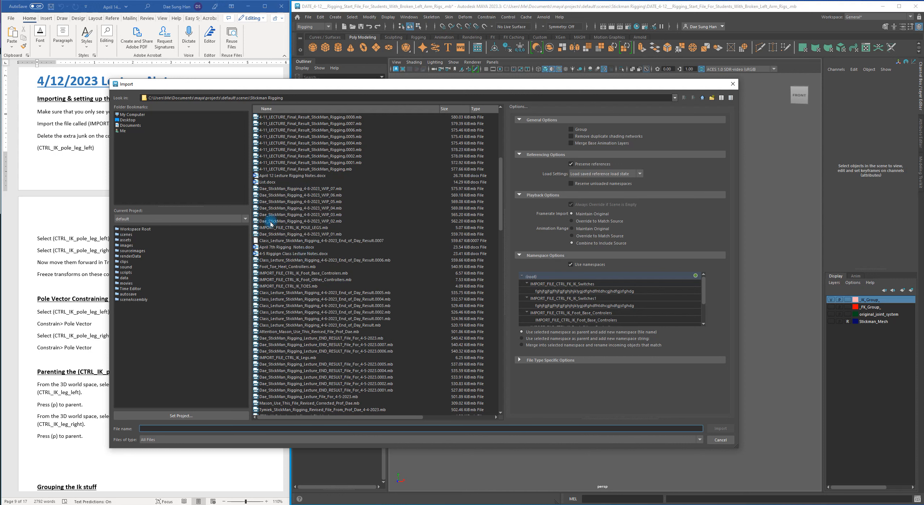
pyautogui.click(304, 228)
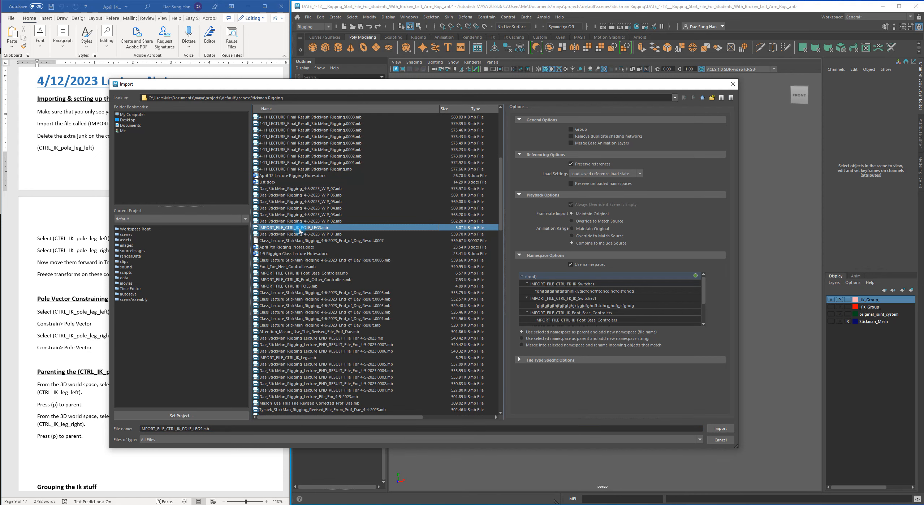
pyautogui.doubleClick(299, 231)
# Locate the imported pyramid-shaped knee pole controllers between the feet and select them.
pyautogui.keyDown('alt'); pyautogui.moveTo(538, 384); pyautogui.dragTo(546, 385); pyautogui.keyUp('alt')
pyautogui.keyDown('alt'); pyautogui.moveTo(545, 385); pyautogui.dragTo(544, 330, button='middle'); pyautogui.keyUp('alt')
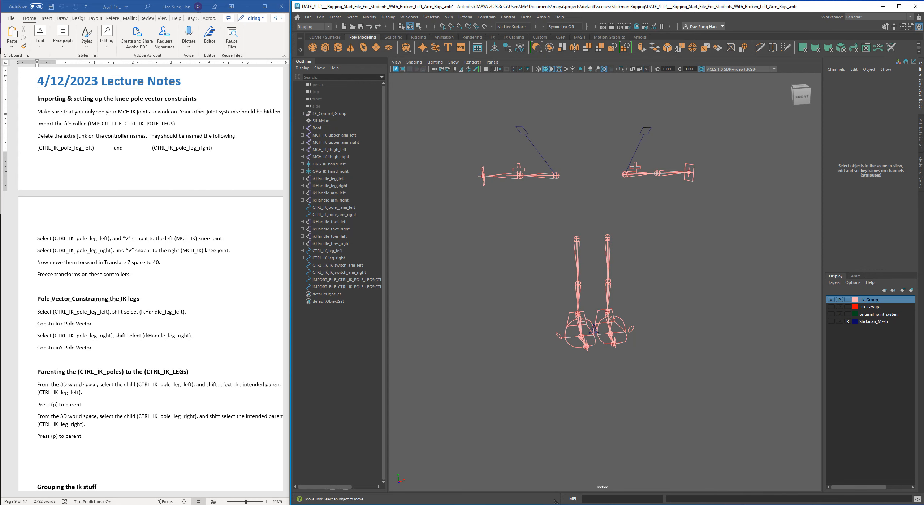
pyautogui.keyDown('alt'); pyautogui.moveTo(604, 229); pyautogui.dragTo(559, 238); pyautogui.keyUp('alt')
pyautogui.keyDown('alt'); pyautogui.moveTo(559, 237); pyautogui.dragTo(558, 202, button='middle'); pyautogui.keyUp('alt')
pyautogui.keyDown('alt'); pyautogui.moveTo(558, 203); pyautogui.dragTo(820, 279, button='right'); pyautogui.keyUp('alt')
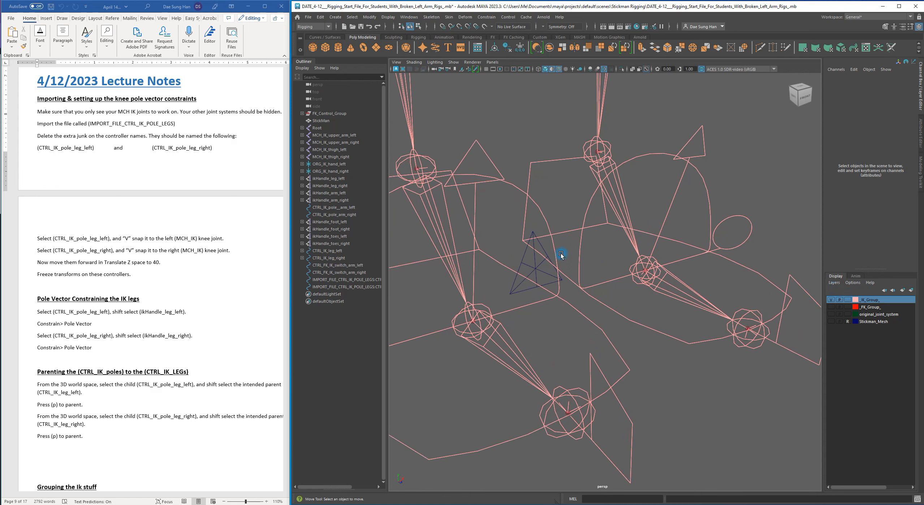
pyautogui.click(527, 255)
pyautogui.keyDown('alt'); pyautogui.moveTo(527, 259); pyautogui.dragTo(579, 273); pyautogui.keyUp('alt')
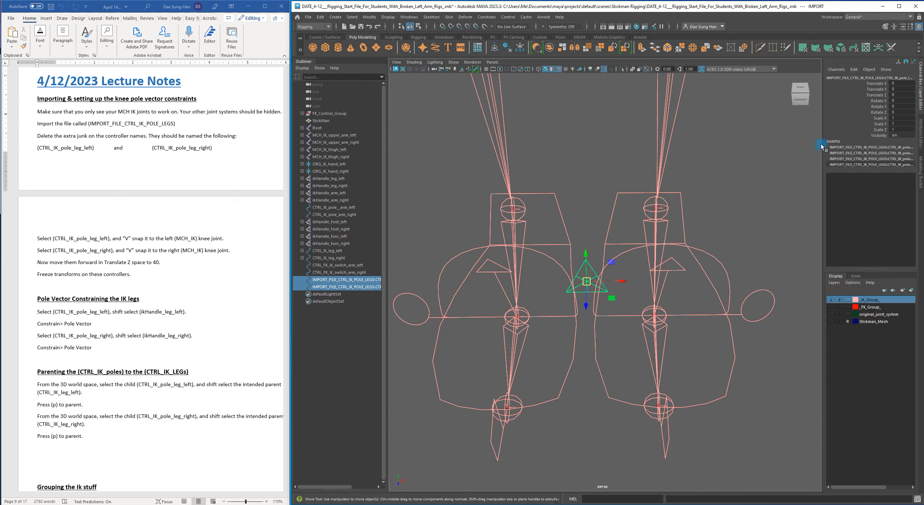
pyautogui.click(877, 148)
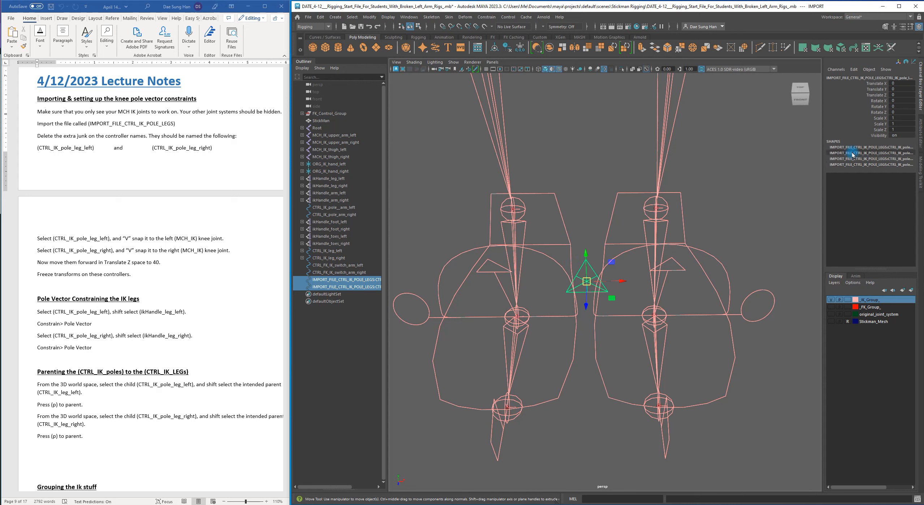
pyautogui.doubleClick(855, 153)
pyautogui.click(856, 158)
pyautogui.click(855, 164)
pyautogui.click(855, 159)
pyautogui.click(856, 160)
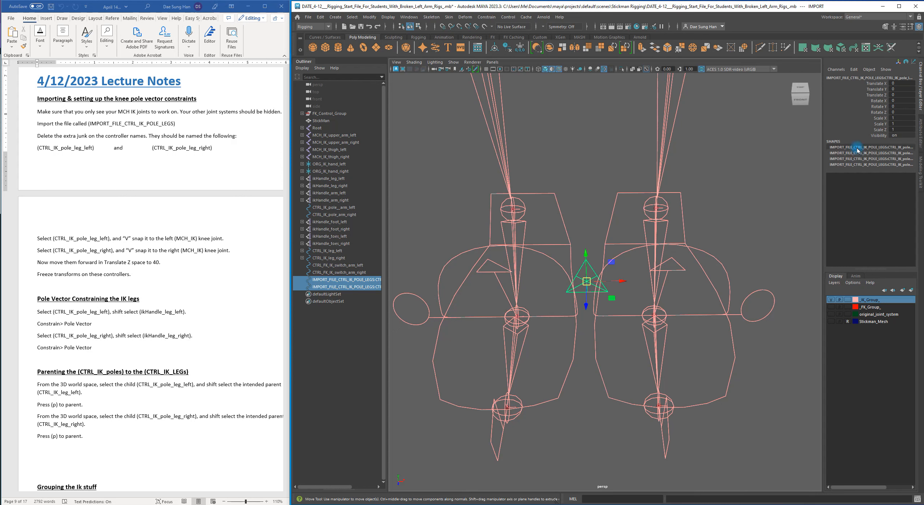
pyautogui.doubleClick(863, 159)
pyautogui.click(855, 154)
pyautogui.click(862, 166)
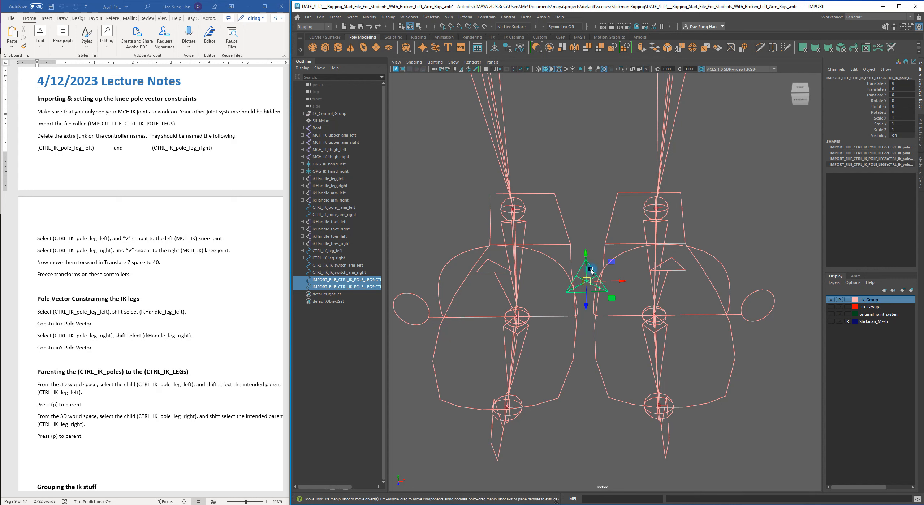
# Inspect the selected pole controllers up close and widen the Outliner to show their full names.
pyautogui.keyDown('alt'); pyautogui.moveTo(587, 280); pyautogui.dragTo(594, 268); pyautogui.keyUp('alt')
pyautogui.keyDown('alt'); pyautogui.moveTo(594, 268); pyautogui.dragTo(676, 316, button='right'); pyautogui.keyUp('alt')
pyautogui.keyDown('alt'); pyautogui.moveTo(605, 277); pyautogui.dragTo(618, 310); pyautogui.keyUp('alt')
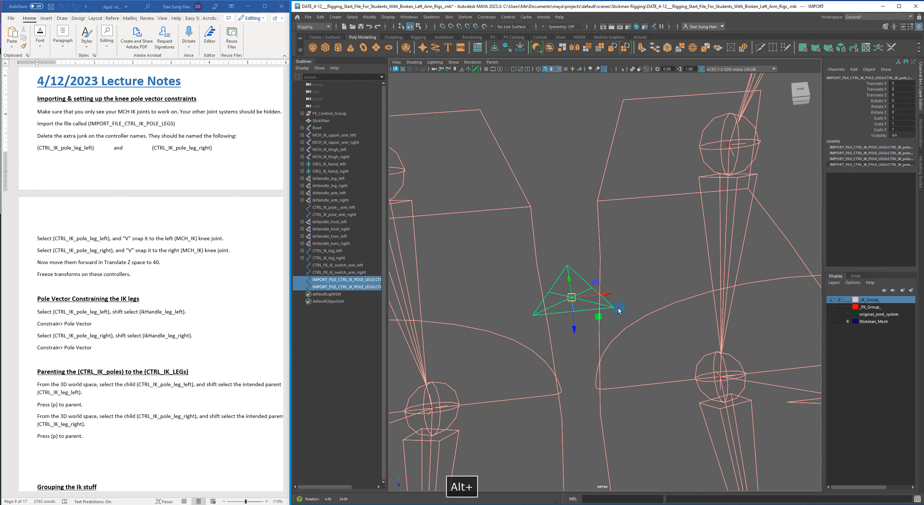
pyautogui.keyDown('alt'); pyautogui.moveTo(642, 296); pyautogui.dragTo(572, 280, button='right'); pyautogui.keyUp('alt')
pyautogui.moveTo(388, 257); pyautogui.dragTo(520, 261)
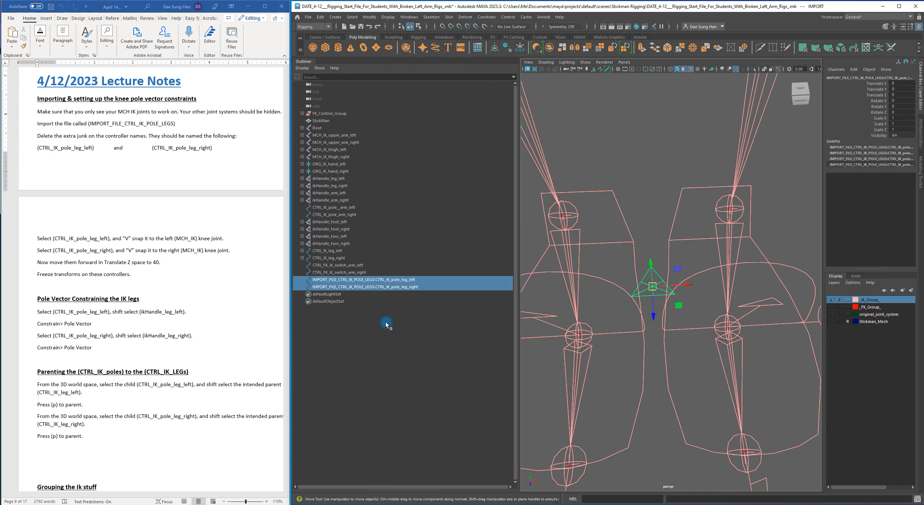
# Remove the import prefix from the left pole controller, renaming it CTRL_IK_pole_leg_left.
pyautogui.click(376, 280)
pyautogui.doubleClick(375, 280)
pyautogui.moveTo(377, 281); pyautogui.dragTo(137, 268)
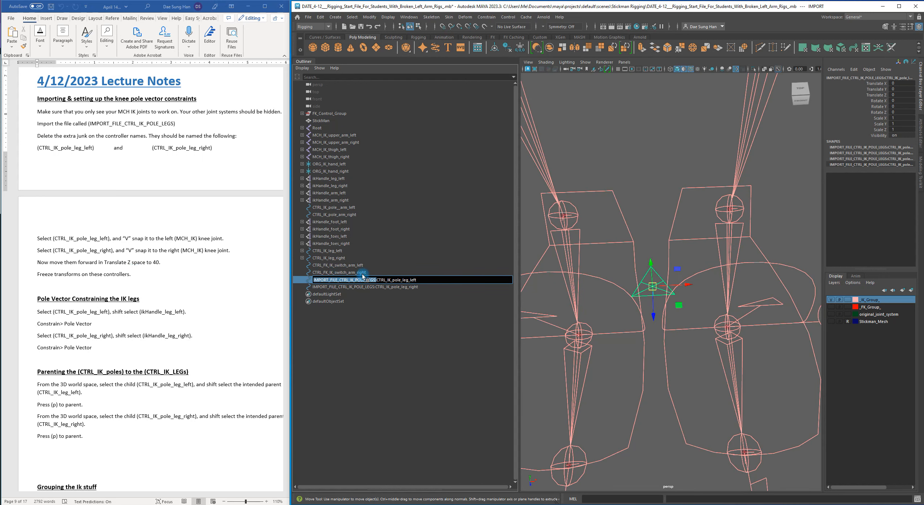
pyautogui.press('BackSpace')
pyautogui.press('Return')
# Remove the import prefix from the right pole controller, renaming it CTRL_IK_pole_leg_right.
pyautogui.doubleClick(377, 287)
pyautogui.moveTo(375, 287); pyautogui.dragTo(242, 279)
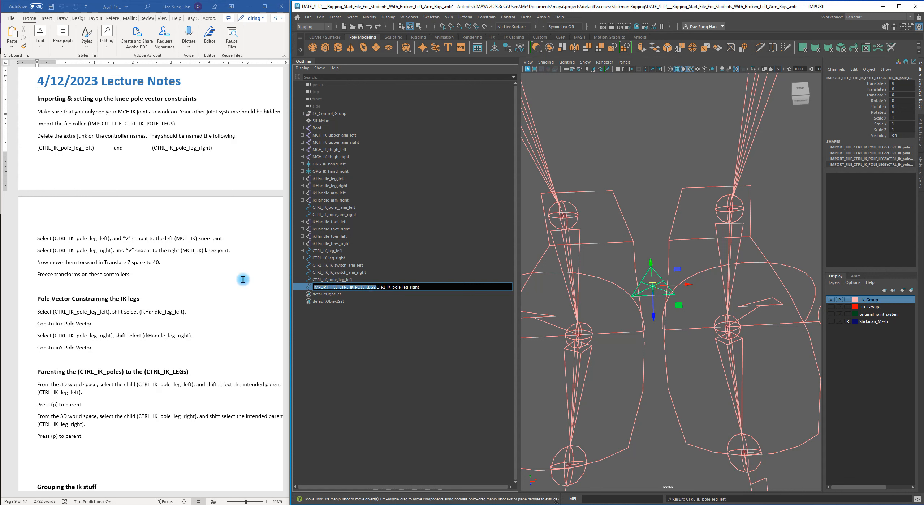
pyautogui.press('BackSpace')
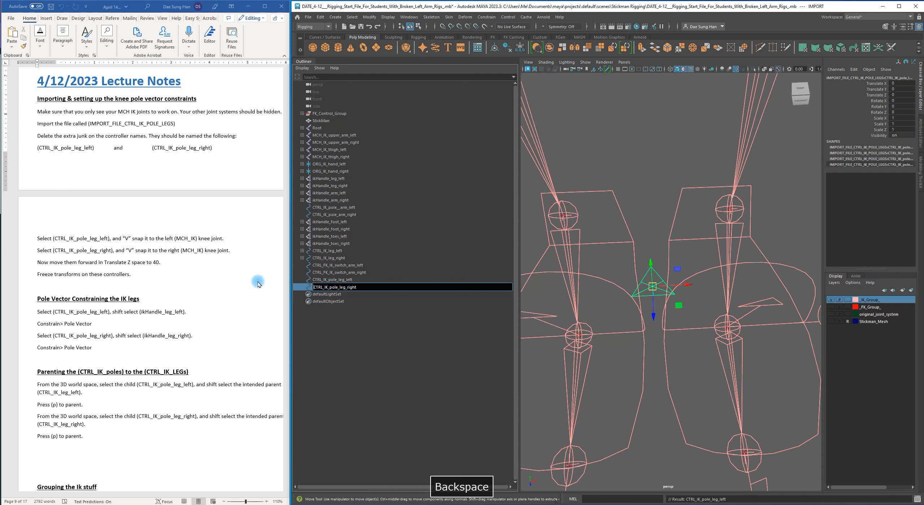
pyautogui.press('Return')
# Select CTRL_IK_pole_leg_left and move it with point snapping onto the left MCH_IK knee joint.
pyautogui.scroll(-8, 650, 289)
pyautogui.keyDown('alt'); pyautogui.moveTo(647, 289); pyautogui.dragTo(665, 284); pyautogui.keyUp('alt')
pyautogui.click(339, 279)
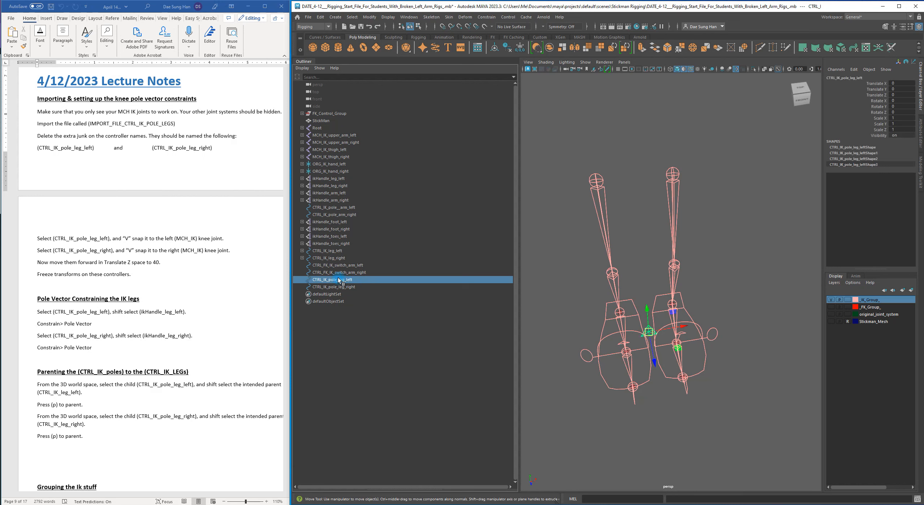
pyautogui.keyDown('alt'); pyautogui.moveTo(647, 331); pyautogui.dragTo(633, 330); pyautogui.keyUp('alt')
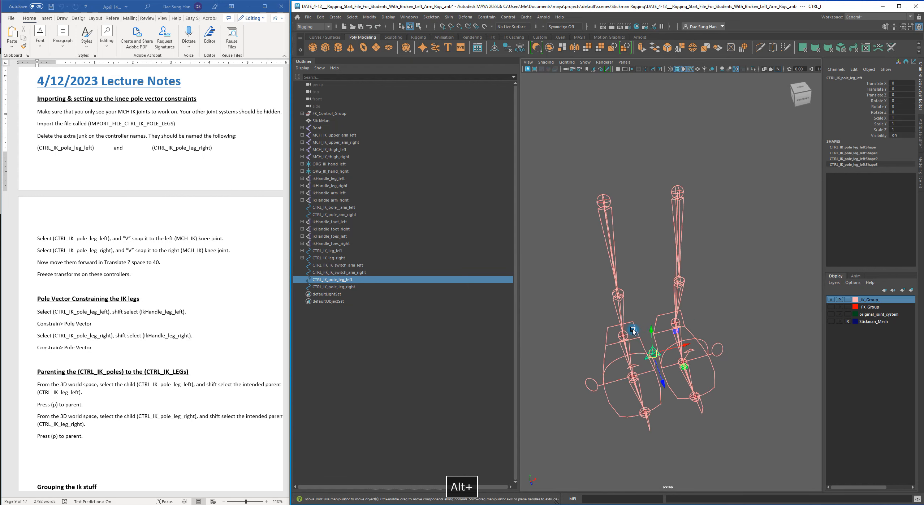
pyautogui.keyDown('alt'); pyautogui.moveTo(705, 271); pyautogui.dragTo(646, 338); pyautogui.keyUp('alt')
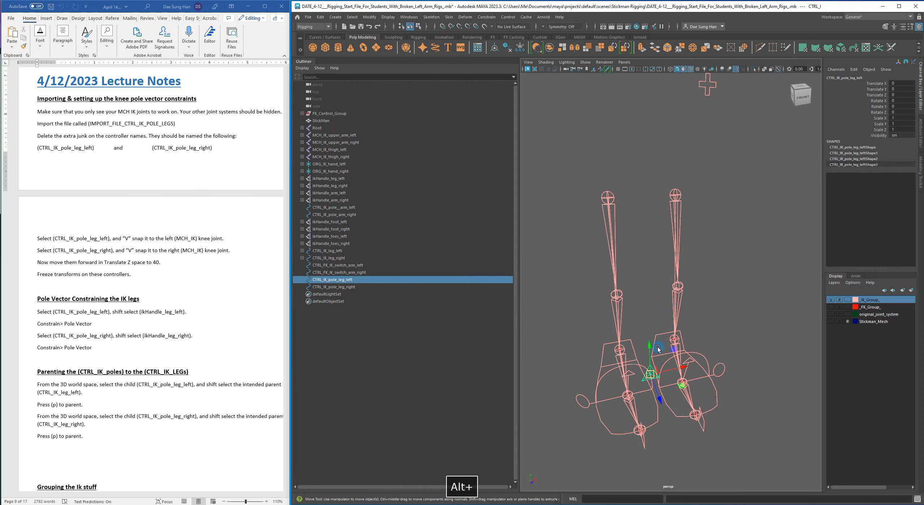
pyautogui.press('v')
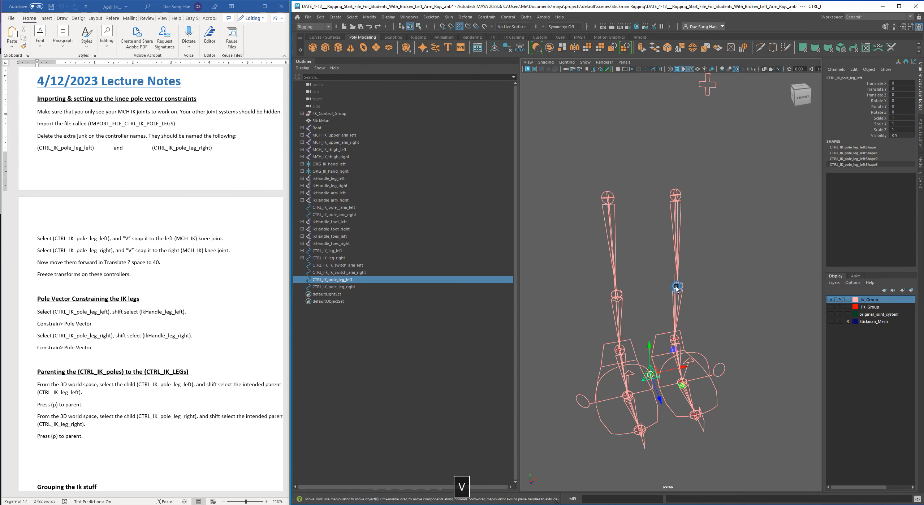
pyautogui.keyDown('alt'); pyautogui.moveTo(642, 289); pyautogui.dragTo(656, 252); pyautogui.keyUp('alt')
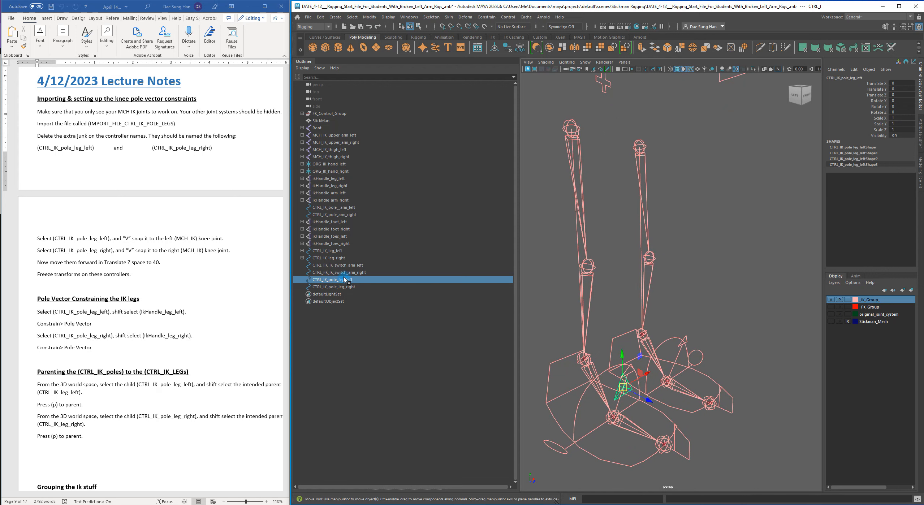
pyautogui.keyDown('alt'); pyautogui.moveTo(691, 321); pyautogui.dragTo(656, 325, button='right'); pyautogui.keyUp('alt')
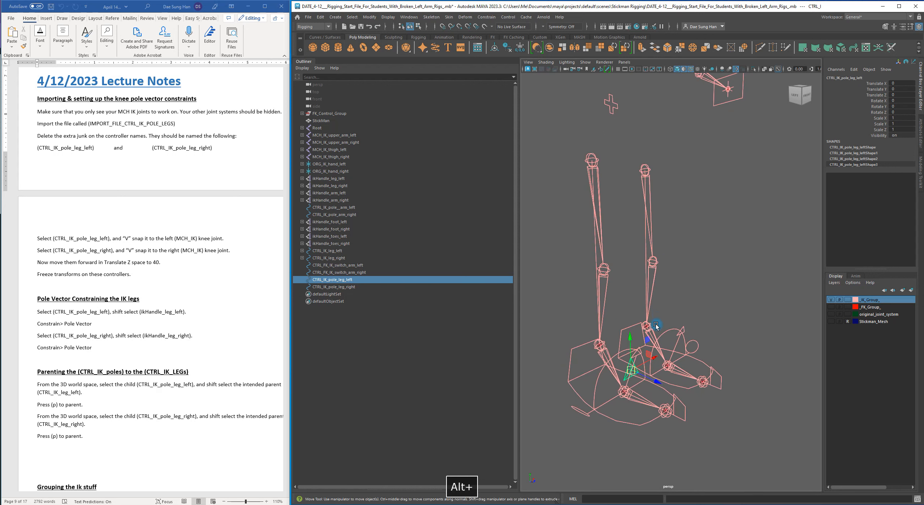
pyautogui.press('v')
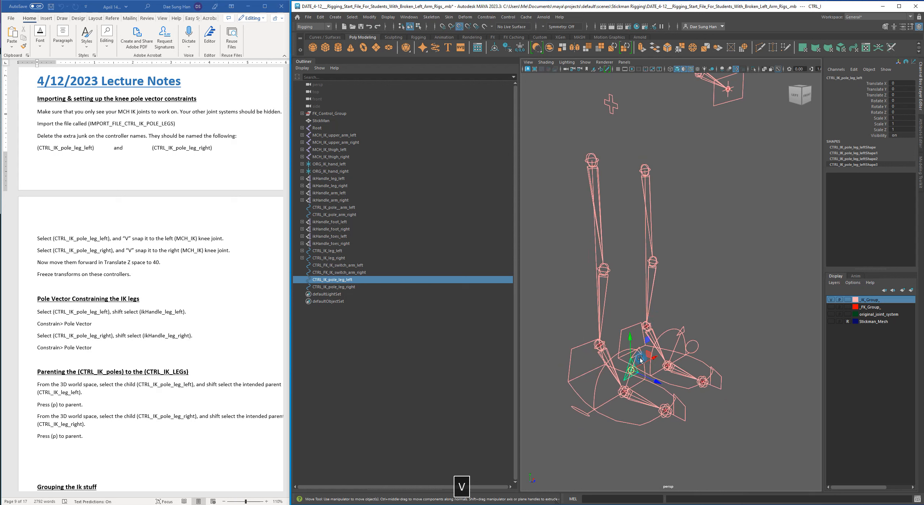
pyautogui.moveTo(630, 370); pyautogui.dragTo(684, 283)
pyautogui.keyDown('alt'); pyautogui.moveTo(684, 284); pyautogui.dragTo(757, 299, button='right'); pyautogui.keyUp('alt')
pyautogui.press('space')
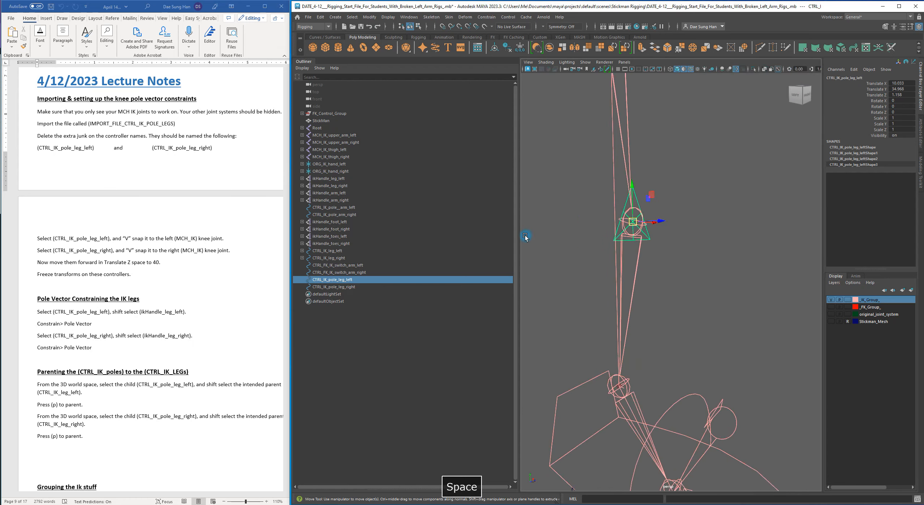
# Narrow the Outliner and move CTRL_IK_pole_leg_right with point snapping onto the right MCH_IK knee joint.
pyautogui.moveTo(519, 228); pyautogui.dragTo(387, 227)
pyautogui.keyDown('alt'); pyautogui.moveTo(541, 253); pyautogui.dragTo(680, 247); pyautogui.keyUp('alt')
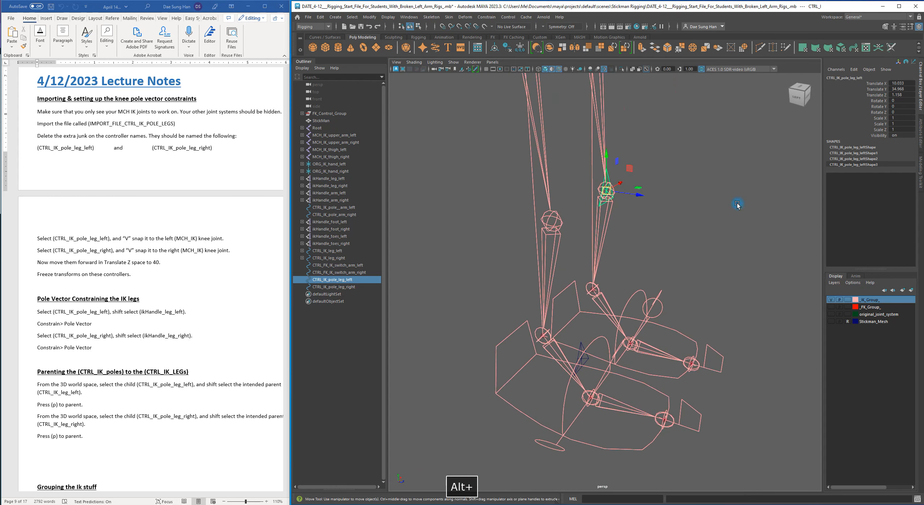
pyautogui.moveTo(585, 339)
pyautogui.keyDown('alt'); pyautogui.mouseDown()
pyautogui.moveTo(600, 350)
pyautogui.moveTo(596, 341)
pyautogui.mouseUp(); pyautogui.keyUp('alt')
pyautogui.click(597, 343)
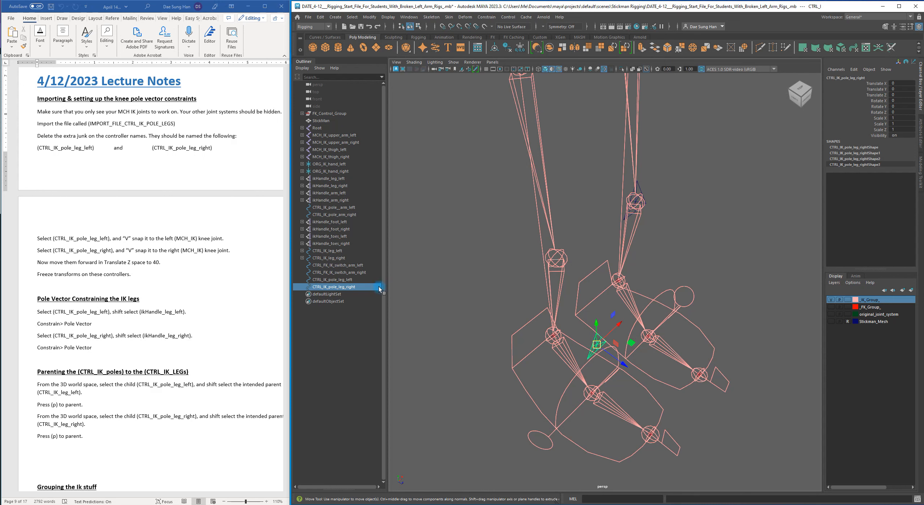
pyautogui.keyDown('alt'); pyautogui.moveTo(558, 361); pyautogui.dragTo(557, 305); pyautogui.keyUp('alt')
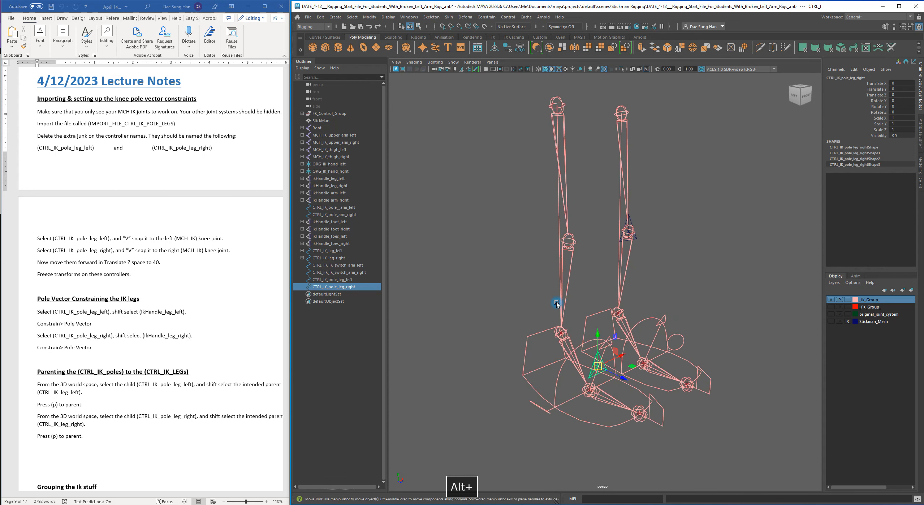
pyautogui.press('v')
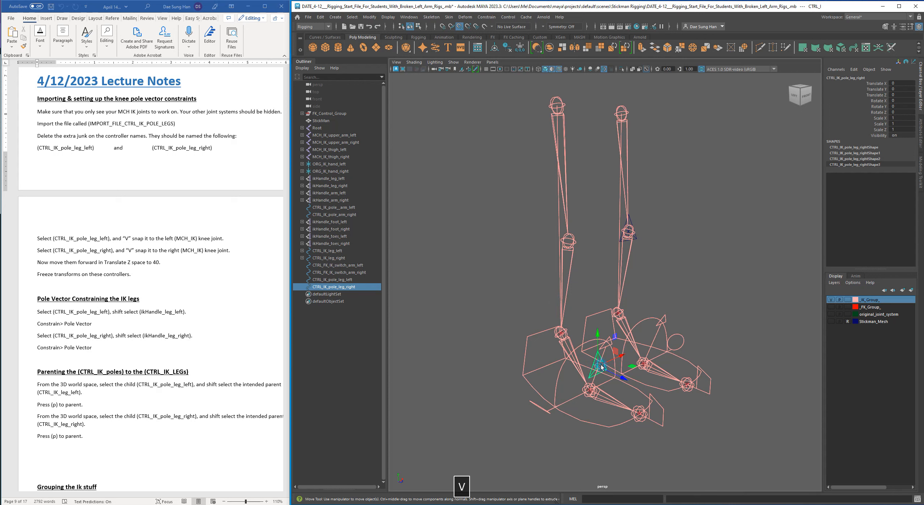
pyautogui.moveTo(599, 366); pyautogui.dragTo(570, 233)
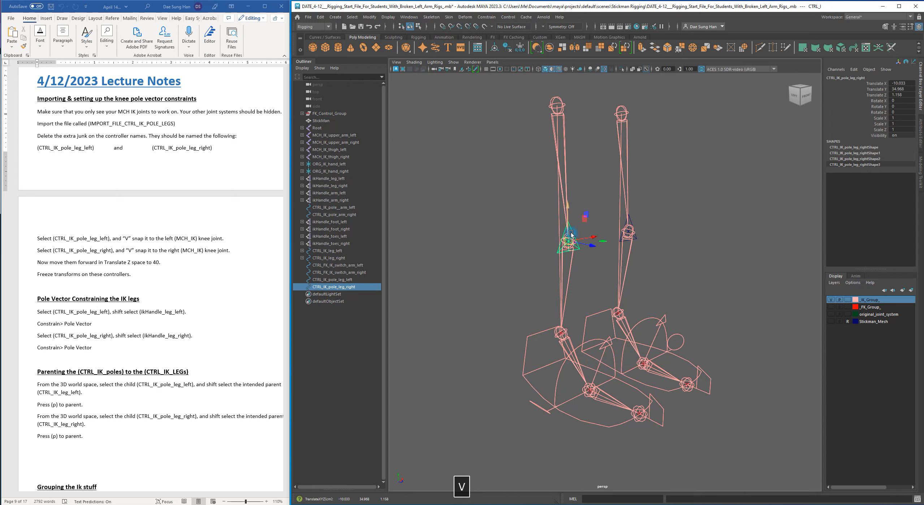
pyautogui.keyDown('alt'); pyautogui.moveTo(627, 274); pyautogui.dragTo(657, 283); pyautogui.keyUp('alt')
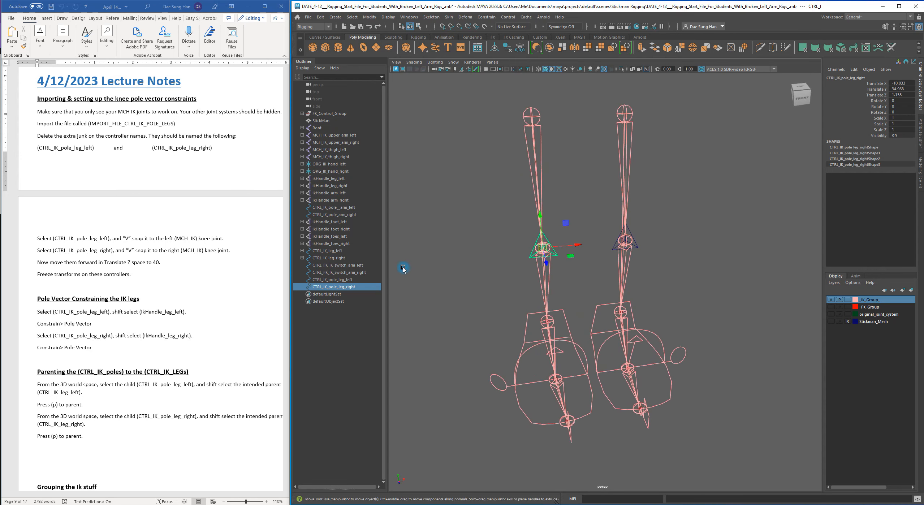
# Select both leg pole controllers and move them forward of the knees to Translate Z 40.
pyautogui.keyDown('shift'); pyautogui.click(345, 280); pyautogui.keyUp('shift')
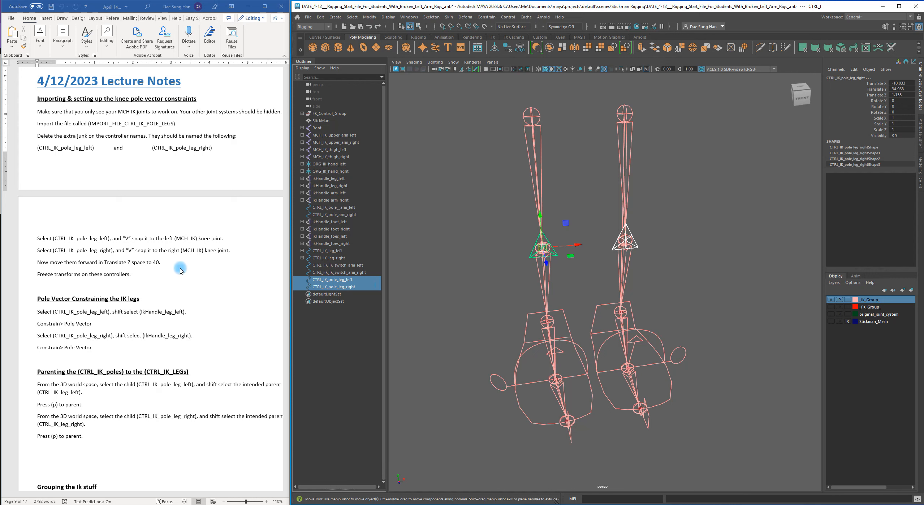
pyautogui.keyDown('alt'); pyautogui.moveTo(467, 299); pyautogui.dragTo(617, 268); pyautogui.keyUp('alt')
pyautogui.moveTo(560, 275); pyautogui.dragTo(687, 418)
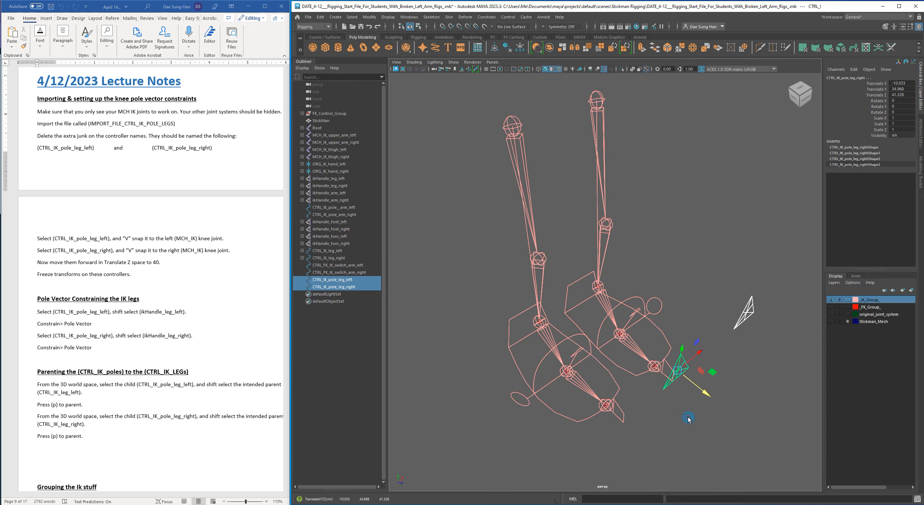
pyautogui.click(907, 95)
pyautogui.write('4')
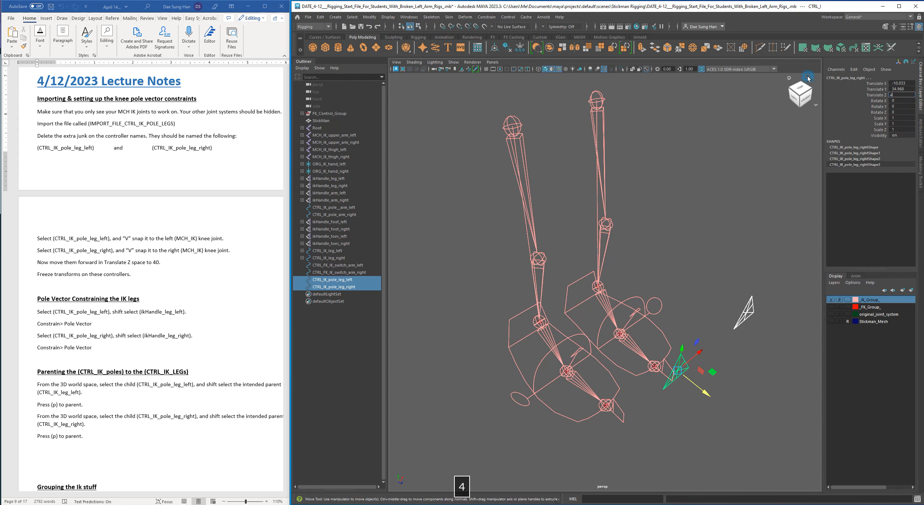
pyautogui.write('0')
pyautogui.press('Return')
# Inspect the placement of the pole controllers in front of the knees from several angles.
pyautogui.click(649, 215)
pyautogui.keyDown('alt'); pyautogui.moveTo(649, 215); pyautogui.dragTo(597, 296); pyautogui.keyUp('alt')
pyautogui.click(597, 237)
pyautogui.click(643, 273)
pyautogui.keyDown('alt'); pyautogui.moveTo(601, 211); pyautogui.dragTo(520, 247); pyautogui.keyUp('alt')
pyautogui.click(520, 246)
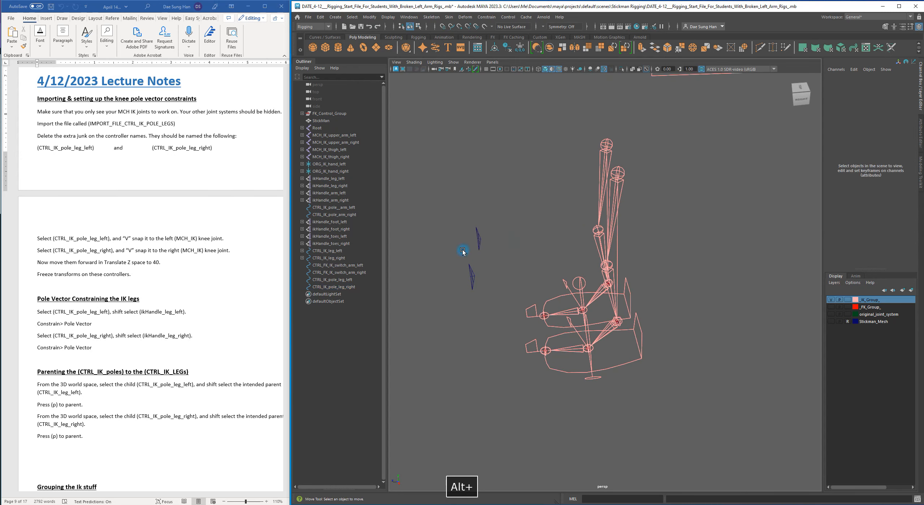
pyautogui.keyDown('alt'); pyautogui.moveTo(464, 267); pyautogui.dragTo(584, 298); pyautogui.keyUp('alt')
pyautogui.keyDown('alt'); pyautogui.moveTo(622, 273); pyautogui.dragTo(660, 275); pyautogui.keyUp('alt')
# Select both leg pole controllers and freeze their transformations.
pyautogui.moveTo(699, 221); pyautogui.dragTo(745, 268)
pyautogui.keyDown('alt'); pyautogui.moveTo(745, 268); pyautogui.dragTo(680, 261, button='middle'); pyautogui.keyUp('alt')
pyautogui.keyDown('alt'); pyautogui.moveTo(680, 261); pyautogui.dragTo(628, 247); pyautogui.keyUp('alt')
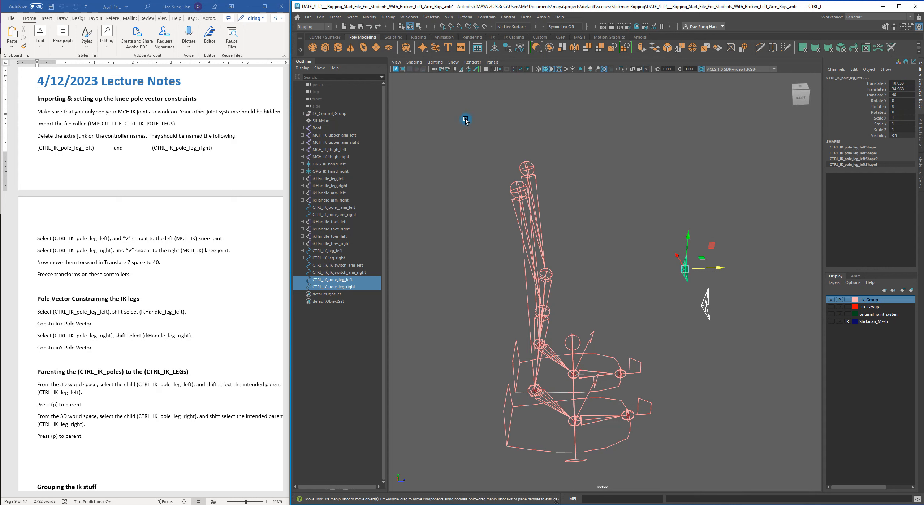
pyautogui.click(370, 17)
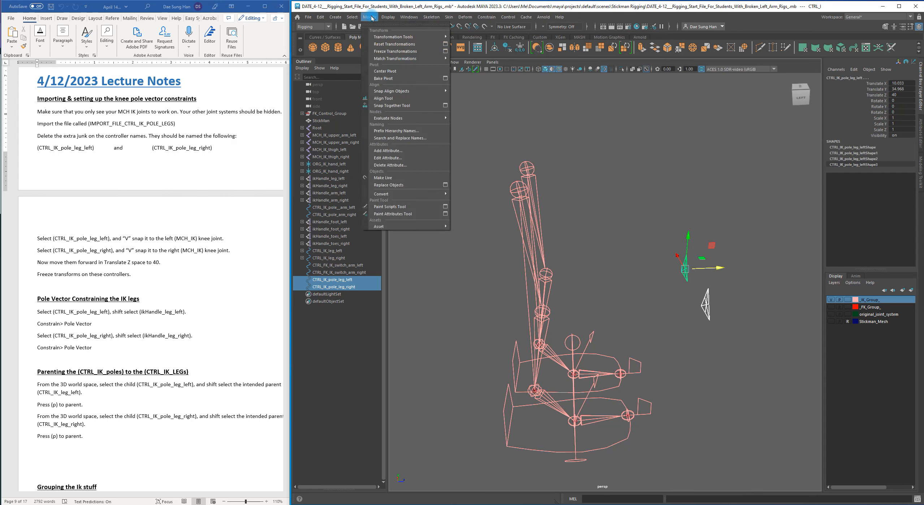
pyautogui.click(387, 52)
# Check the transform values of the left and right leg pole controllers individually.
pyautogui.click(709, 180)
pyautogui.keyDown('alt'); pyautogui.moveTo(708, 179); pyautogui.dragTo(528, 215); pyautogui.keyUp('alt')
pyautogui.click(194, 287)
pyautogui.click(547, 264)
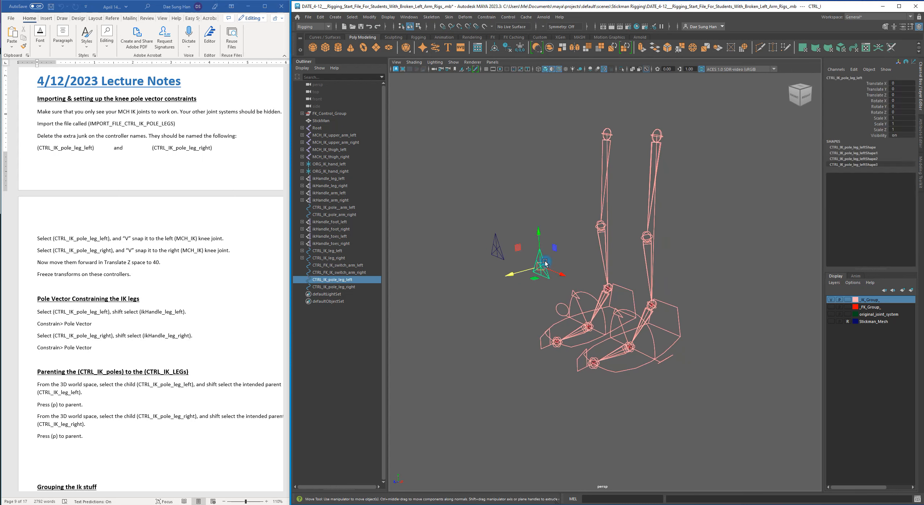
pyautogui.click(488, 234)
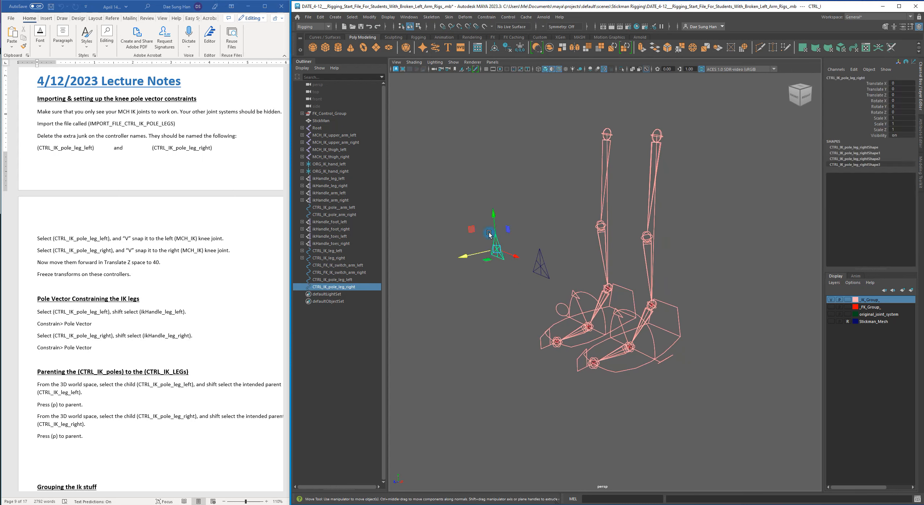
pyautogui.click(536, 261)
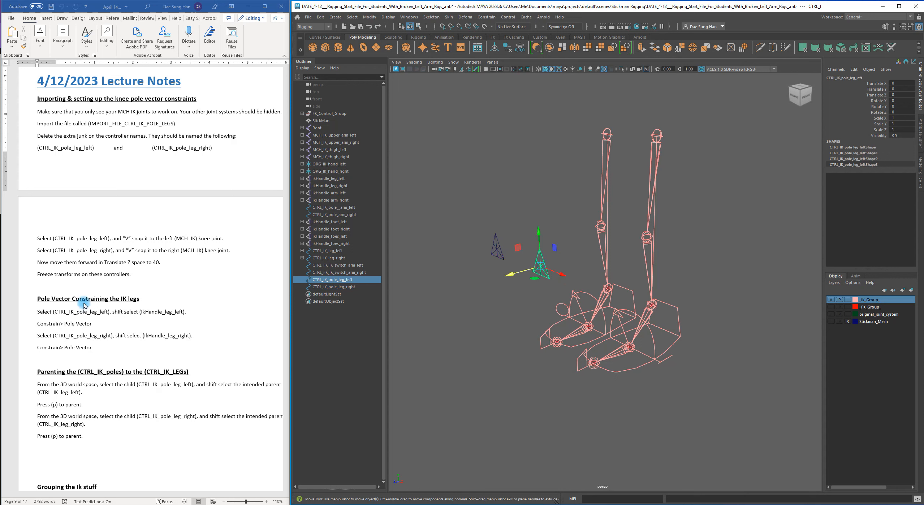
# In the Word lecture notes, strike through the completed section on importing and setting up the knee pole vector constraints.
pyautogui.click(144, 276)
pyautogui.moveTo(144, 276); pyautogui.dragTo(29, 103)
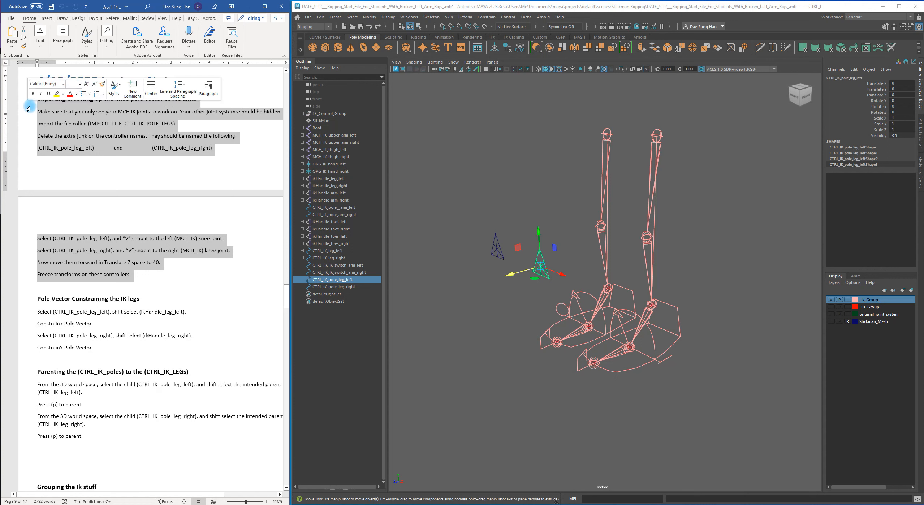
pyautogui.rightClick(75, 122)
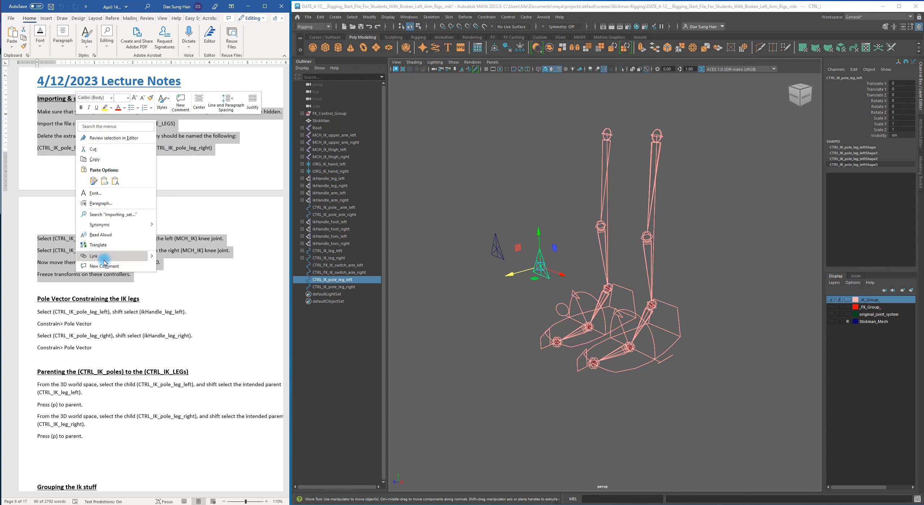
pyautogui.click(187, 167)
pyautogui.rightClick(201, 155)
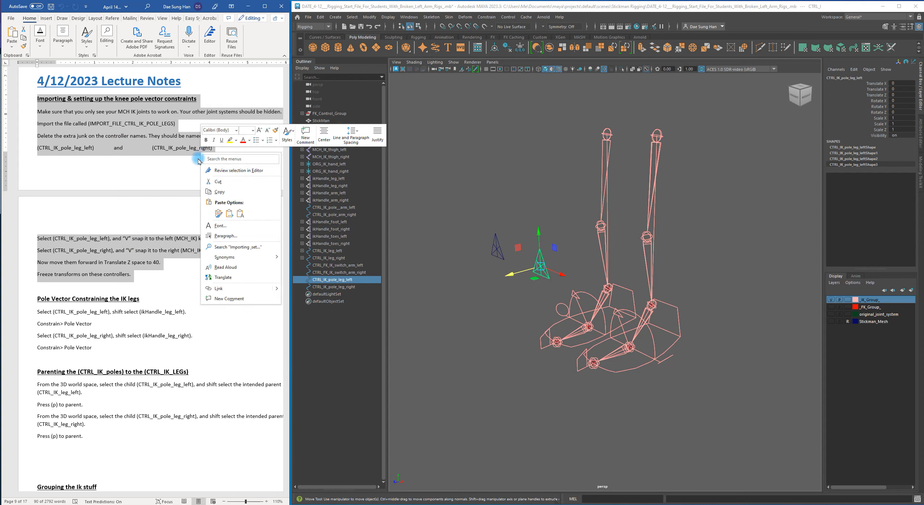
pyautogui.rightClick(154, 135)
pyautogui.click(247, 171)
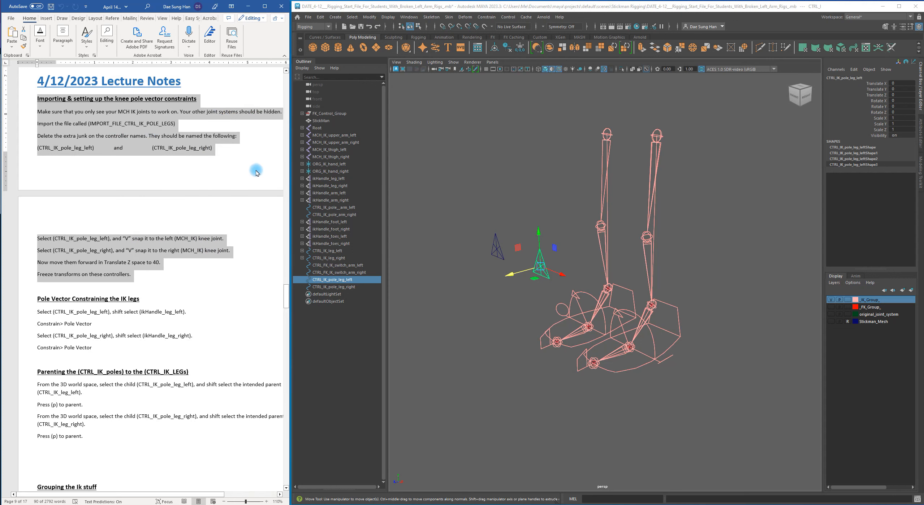
pyautogui.moveTo(291, 172); pyautogui.dragTo(364, 172)
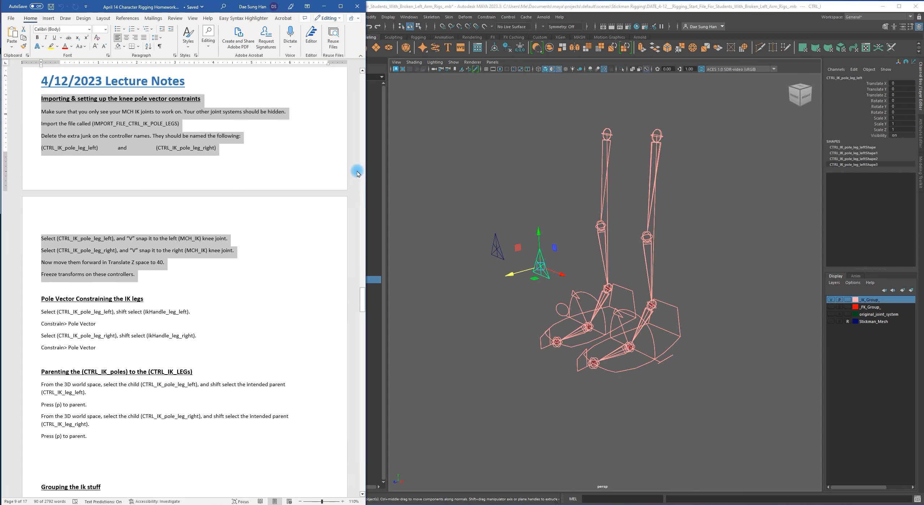
pyautogui.rightClick(123, 115)
pyautogui.click(68, 37)
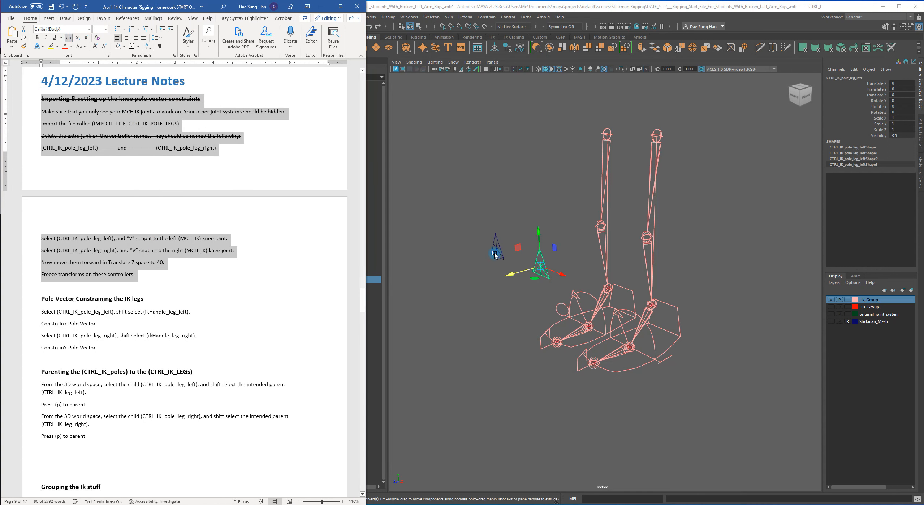
pyautogui.moveTo(364, 208); pyautogui.dragTo(291, 207)
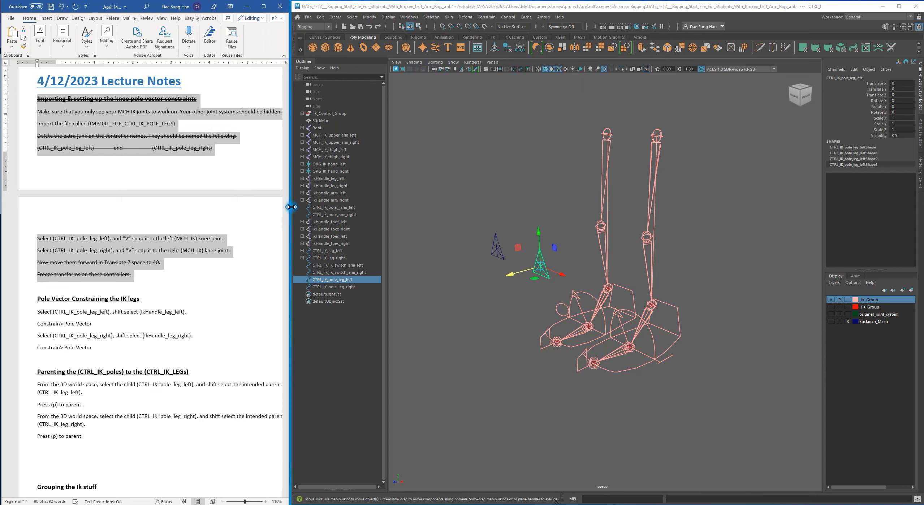
# Read the lecture notes section on pole vector constraining the IK legs.
pyautogui.click(235, 289)
pyautogui.scroll(-2, 130, 368)
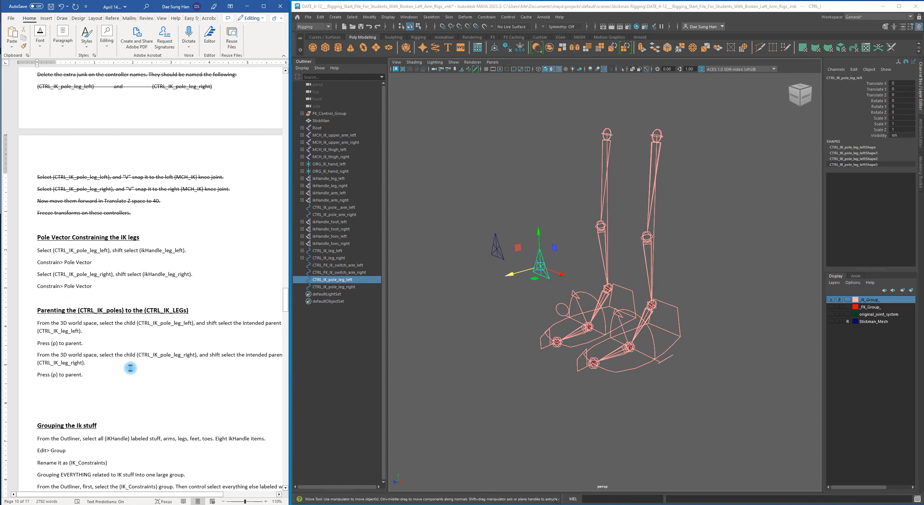
pyautogui.scroll(-2, 130, 368)
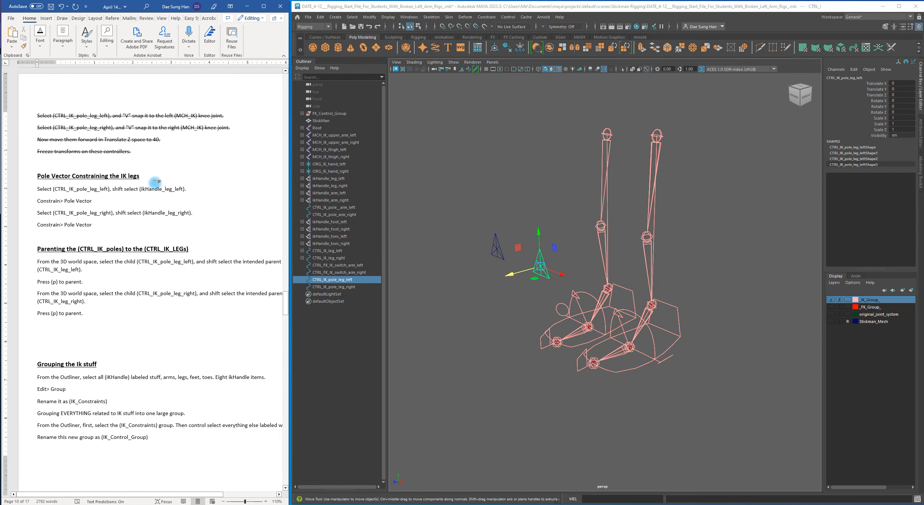
pyautogui.click(155, 180)
pyautogui.doubleClick(71, 189)
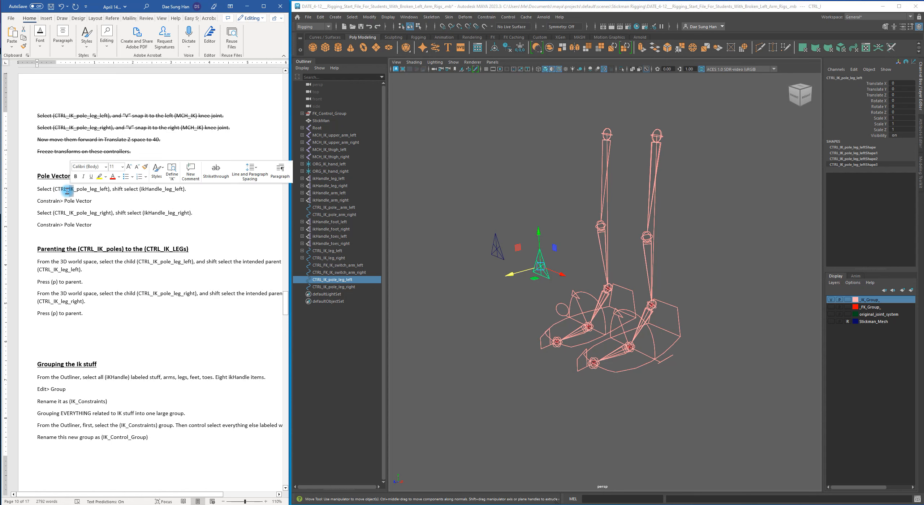
pyautogui.click(86, 197)
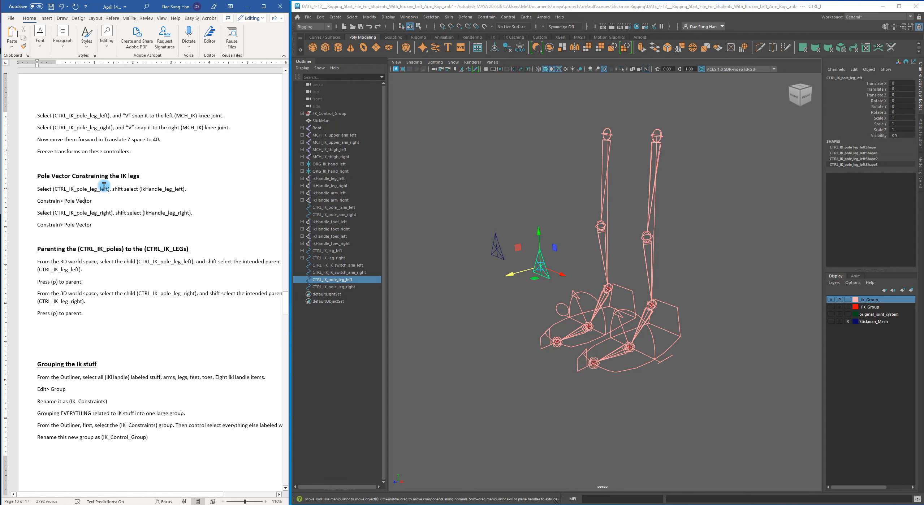
# Apply a Pole Vector constraint from CTRL_IK_pole_leg_left to ikHandle_leg_left.
pyautogui.keyDown('alt'); pyautogui.moveTo(578, 286); pyautogui.dragTo(488, 197); pyautogui.keyUp('alt')
pyautogui.click(505, 198)
pyautogui.click(505, 198)
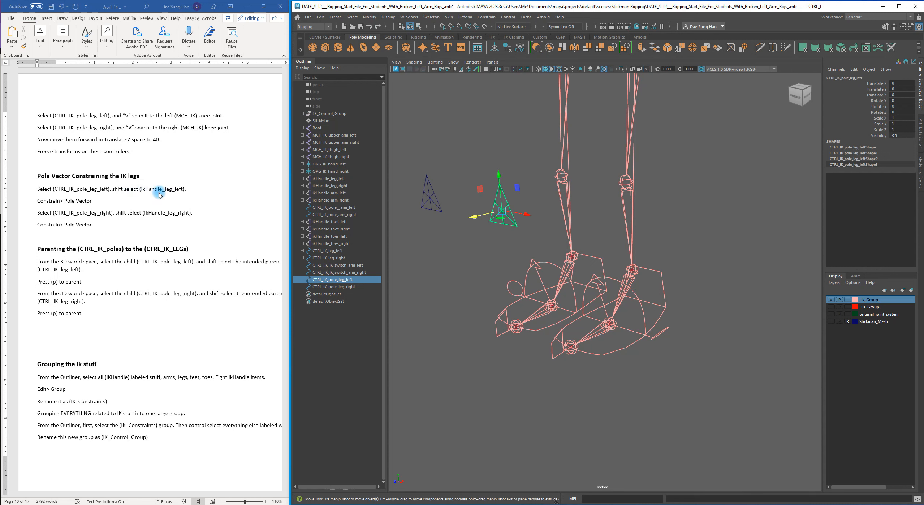
pyautogui.keyDown('alt'); pyautogui.moveTo(563, 231); pyautogui.dragTo(556, 203); pyautogui.keyUp('alt')
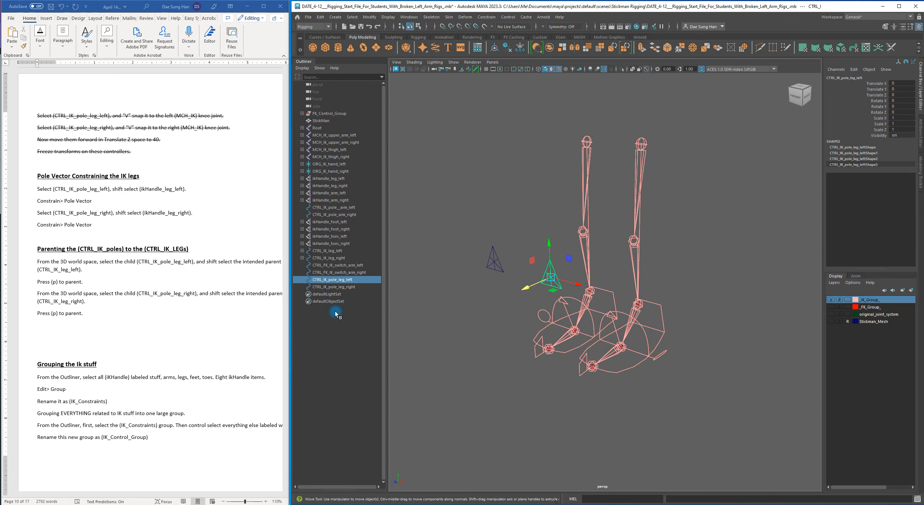
pyautogui.moveTo(336, 160); pyautogui.dragTo(357, 274, button='middle')
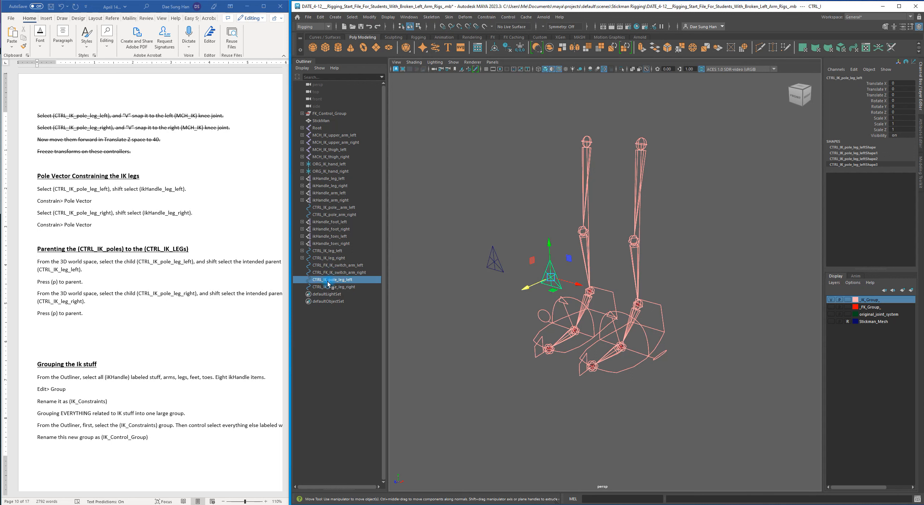
pyautogui.keyDown('ctrl'); pyautogui.click(333, 179); pyautogui.keyUp('ctrl')
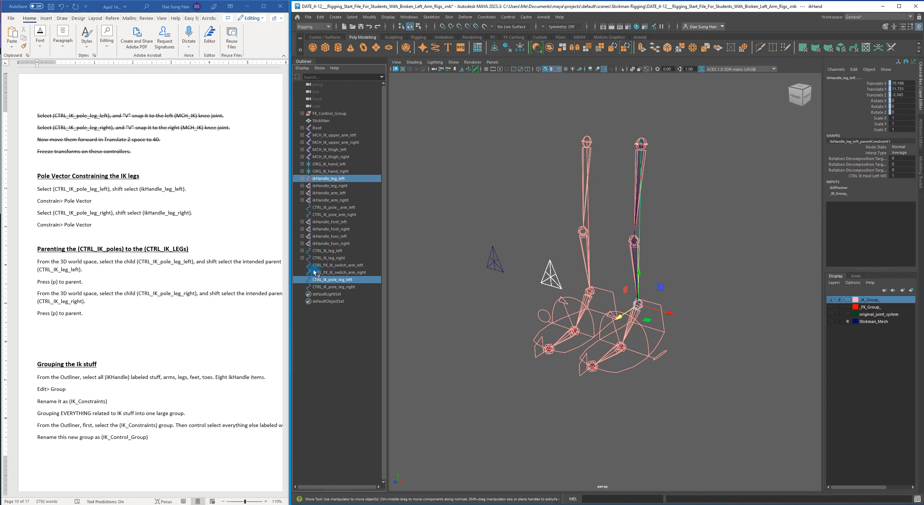
pyautogui.click(482, 17)
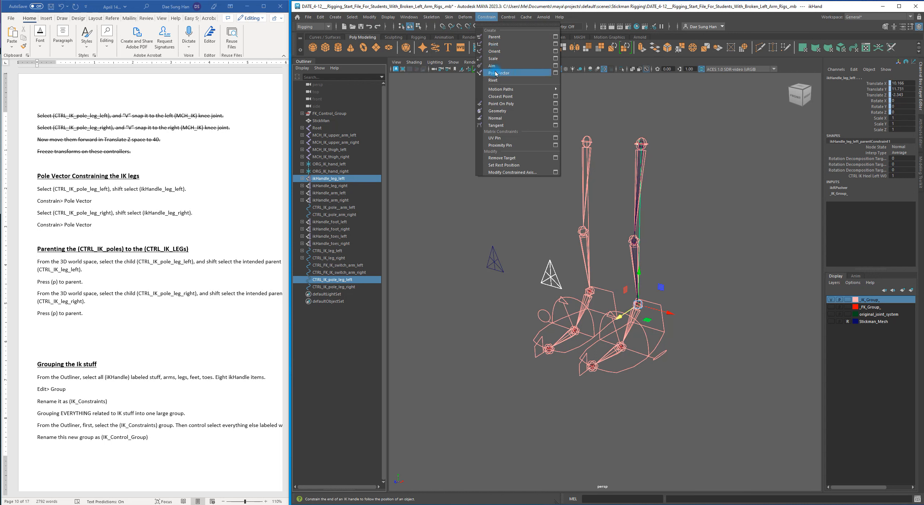
pyautogui.click(517, 73)
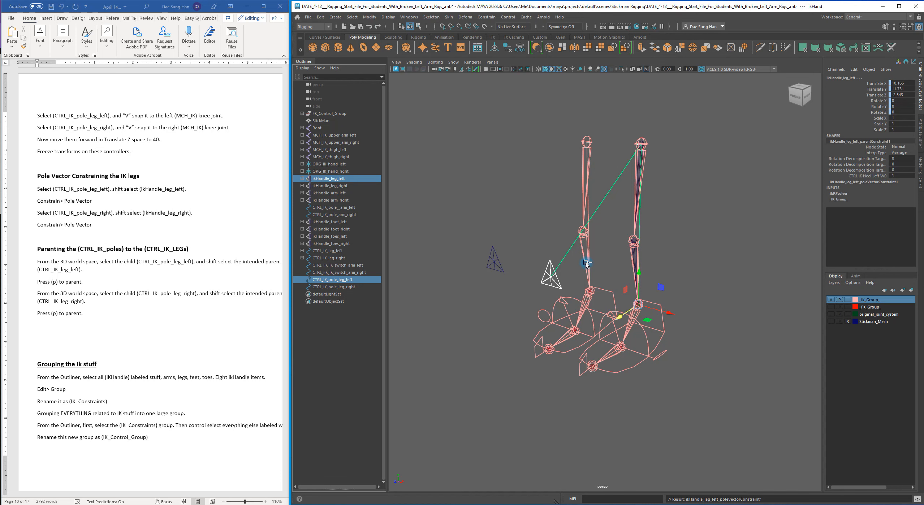
# Inspect CTRL_IK_pole_leg_left and ikHandle_leg_left, expanding the left leg handle in the Outliner to show its constraints.
pyautogui.click(652, 254)
pyautogui.keyDown('alt'); pyautogui.moveTo(651, 253); pyautogui.dragTo(539, 219); pyautogui.keyUp('alt')
pyautogui.click(520, 263)
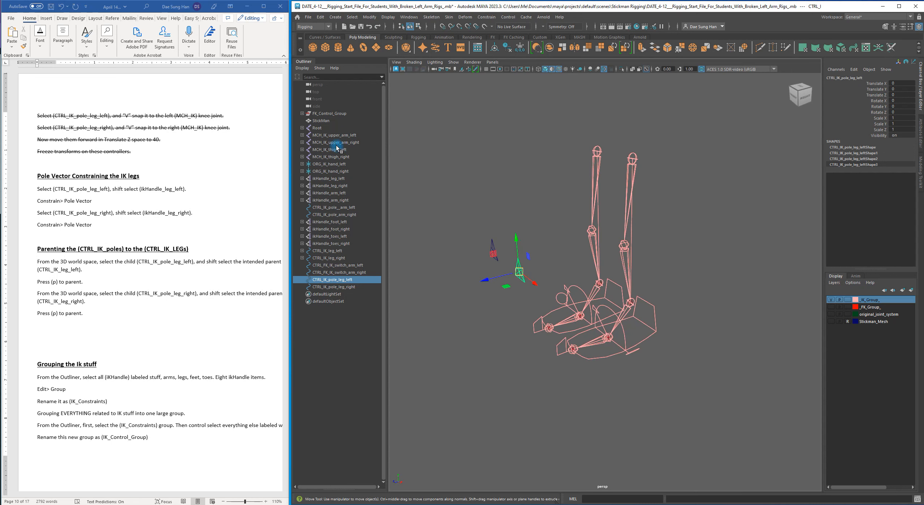
pyautogui.click(333, 222)
pyautogui.click(329, 178)
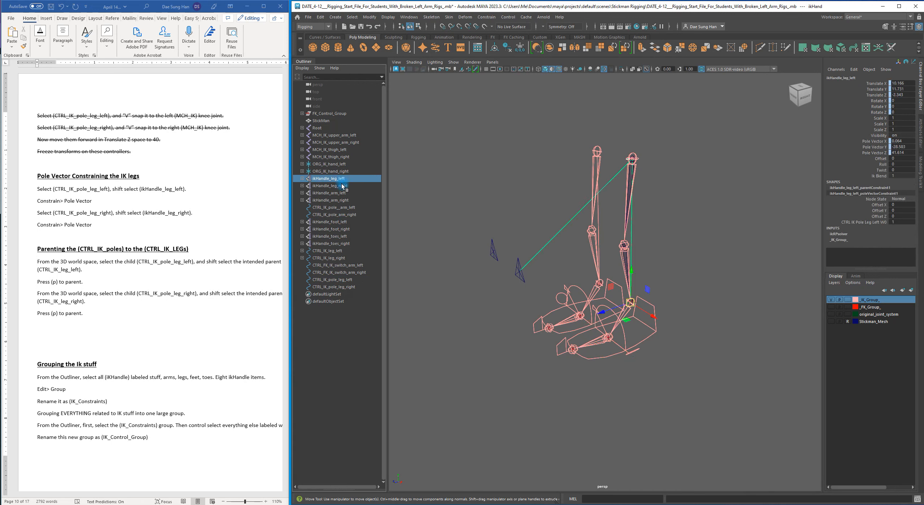
pyautogui.click(302, 178)
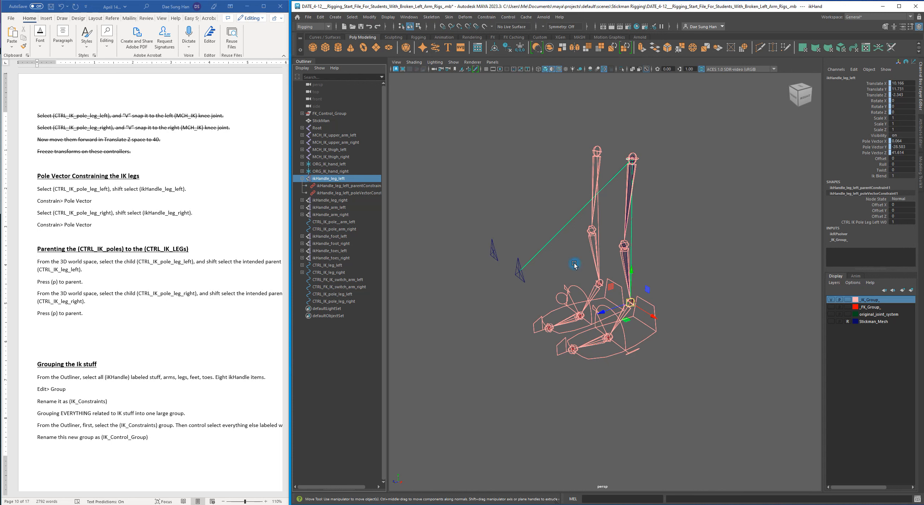
pyautogui.keyDown('alt'); pyautogui.moveTo(584, 266); pyautogui.dragTo(648, 263, button='right'); pyautogui.keyUp('alt')
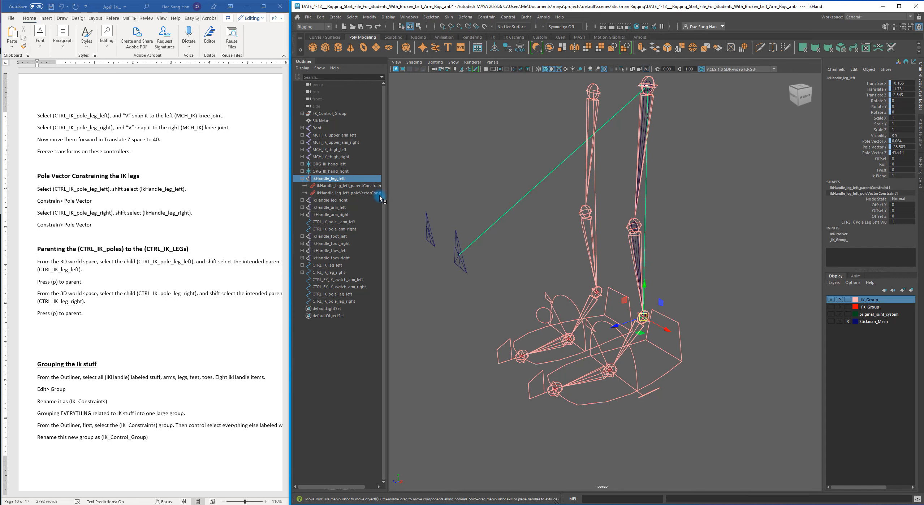
pyautogui.click(707, 257)
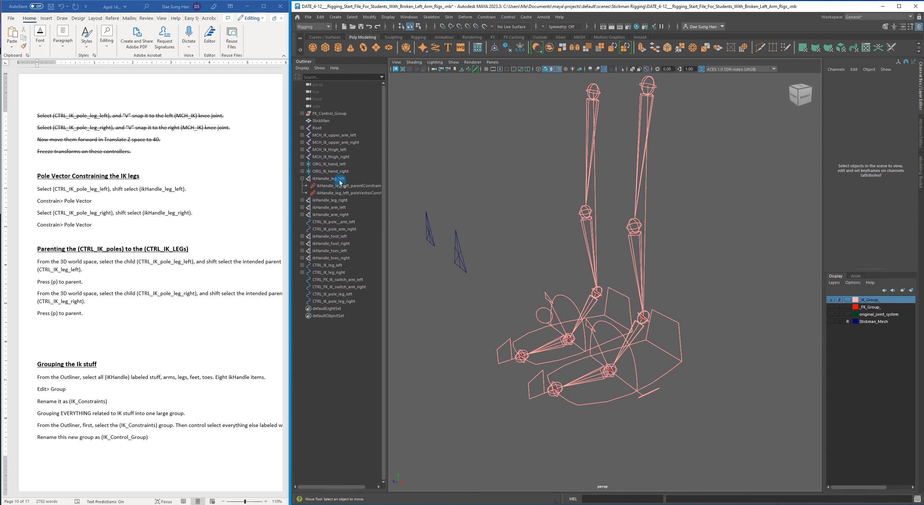
pyautogui.click(336, 179)
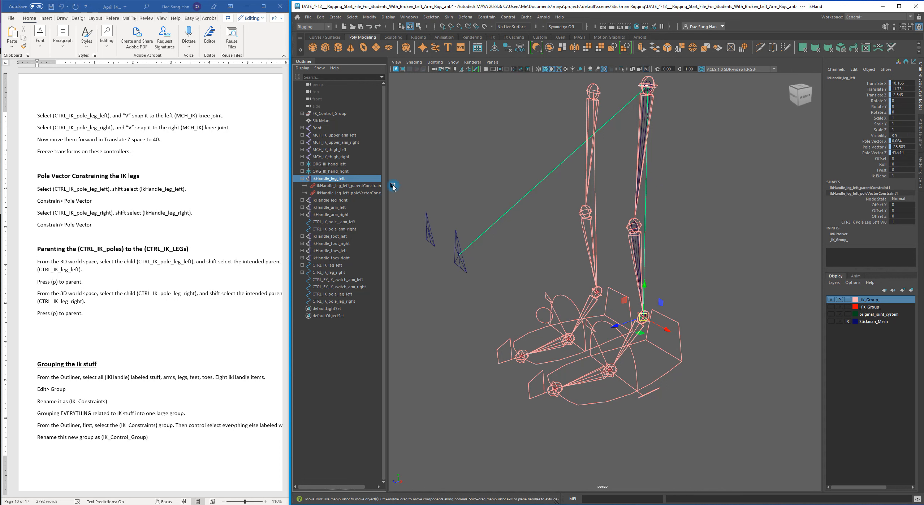
# Widen the Outliner and examine the parent and pole vector constraints under ikHandle_leg_left and their connections on the left leg.
pyautogui.moveTo(388, 181); pyautogui.dragTo(476, 180)
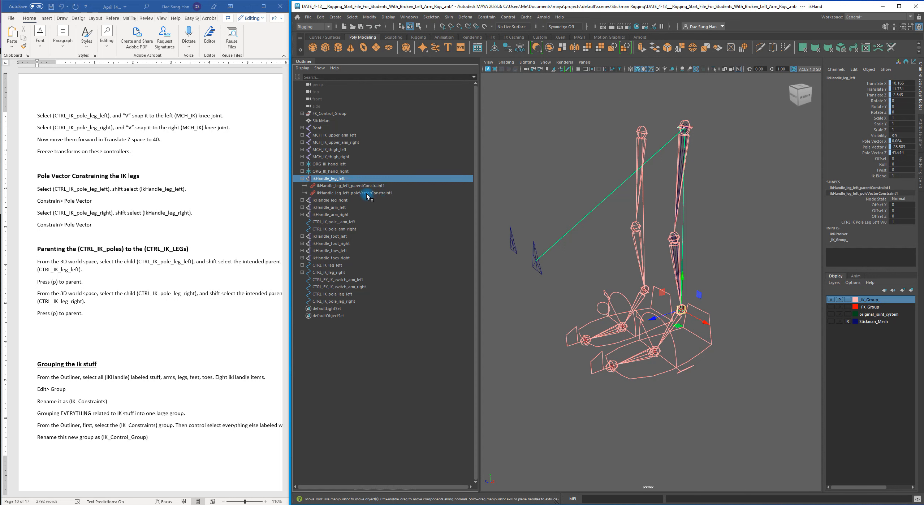
pyautogui.click(367, 193)
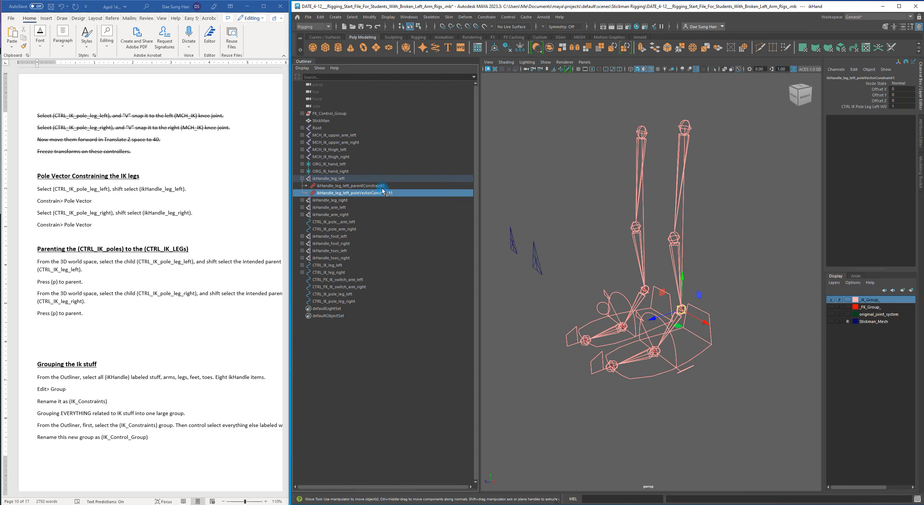
pyautogui.click(342, 186)
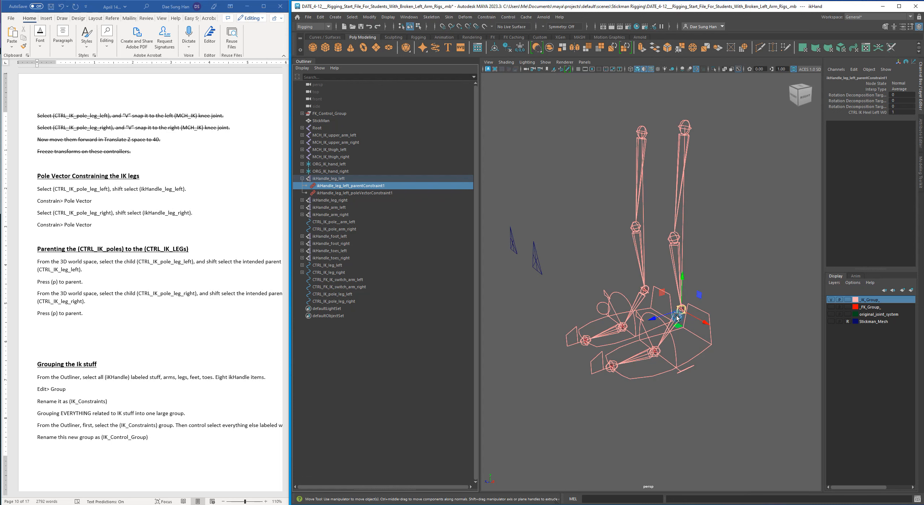
pyautogui.keyDown('alt'); pyautogui.moveTo(686, 307); pyautogui.dragTo(519, 256); pyautogui.keyUp('alt')
pyautogui.click(340, 179)
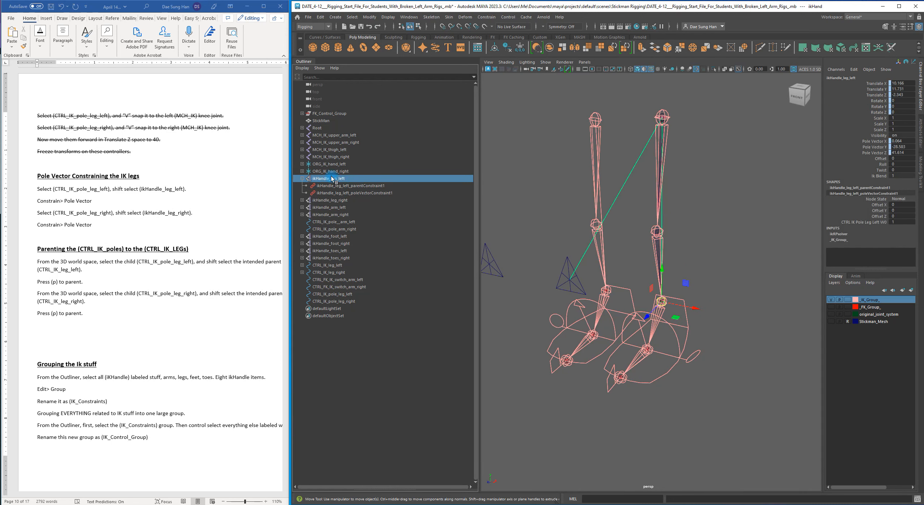
pyautogui.keyDown('alt'); pyautogui.moveTo(657, 281); pyautogui.dragTo(677, 291); pyautogui.keyUp('alt')
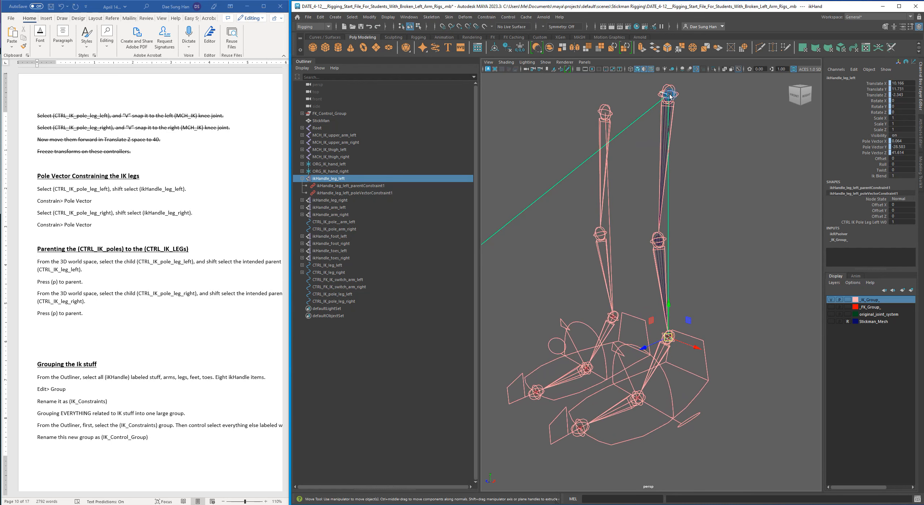
pyautogui.keyDown('alt'); pyautogui.moveTo(688, 282); pyautogui.dragTo(671, 349); pyautogui.keyUp('alt')
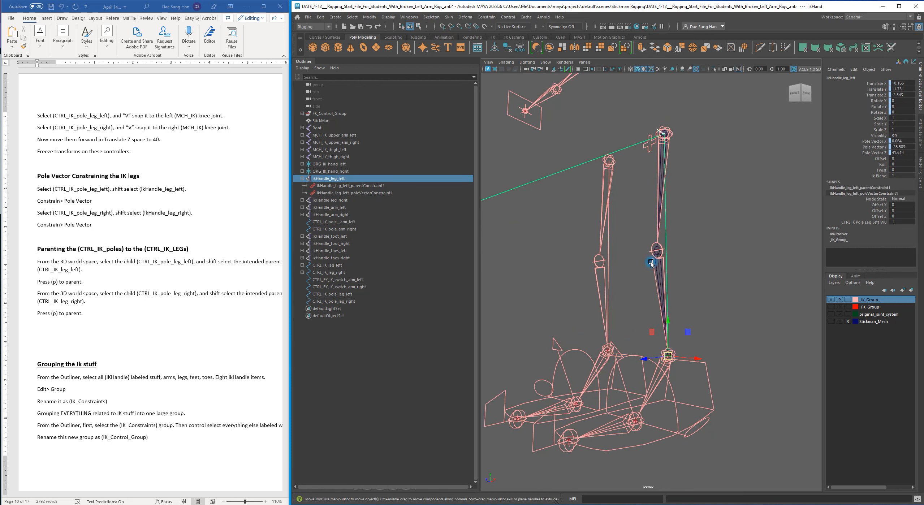
# Test the left knee bend by raising ikHandle_leg_left toward the hip, and undo the moves.
pyautogui.moveTo(673, 349); pyautogui.dragTo(663, 219)
pyautogui.press('z')
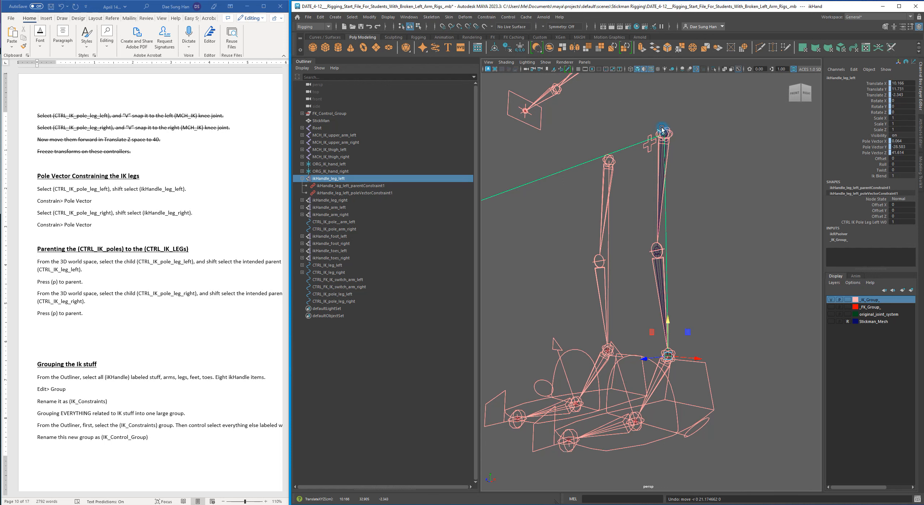
pyautogui.moveTo(669, 355); pyautogui.dragTo(670, 130)
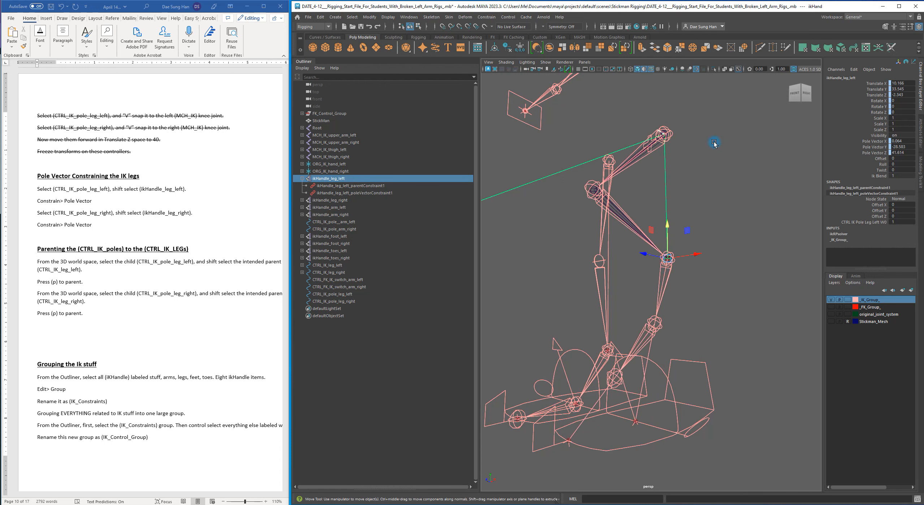
pyautogui.press('z')
pyautogui.press('z')
pyautogui.press('z')
pyautogui.press('z')
pyautogui.press('z')
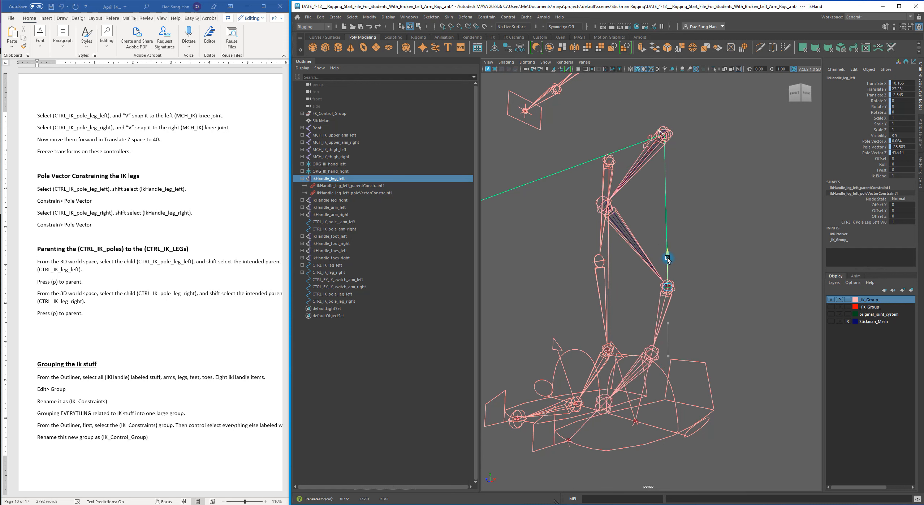
# Test how the left knee follows CTRL_IK_pole_leg_left by moving the controller sideways, and undo each move.
pyautogui.keyDown('alt'); pyautogui.moveTo(666, 240); pyautogui.dragTo(686, 256); pyautogui.keyUp('alt')
pyautogui.keyDown('alt'); pyautogui.moveTo(693, 214); pyautogui.dragTo(718, 276, button='middle'); pyautogui.keyUp('alt')
pyautogui.click(751, 277)
pyautogui.keyDown('alt'); pyautogui.moveTo(755, 280); pyautogui.dragTo(761, 273); pyautogui.keyUp('alt')
pyautogui.keyDown('alt'); pyautogui.moveTo(761, 274); pyautogui.dragTo(620, 259, button='right'); pyautogui.keyUp('alt')
pyautogui.keyDown('alt'); pyautogui.moveTo(620, 259); pyautogui.dragTo(678, 241, button='middle'); pyautogui.keyUp('alt')
pyautogui.keyDown('alt'); pyautogui.moveTo(679, 241); pyautogui.dragTo(649, 307, button='right'); pyautogui.keyUp('alt')
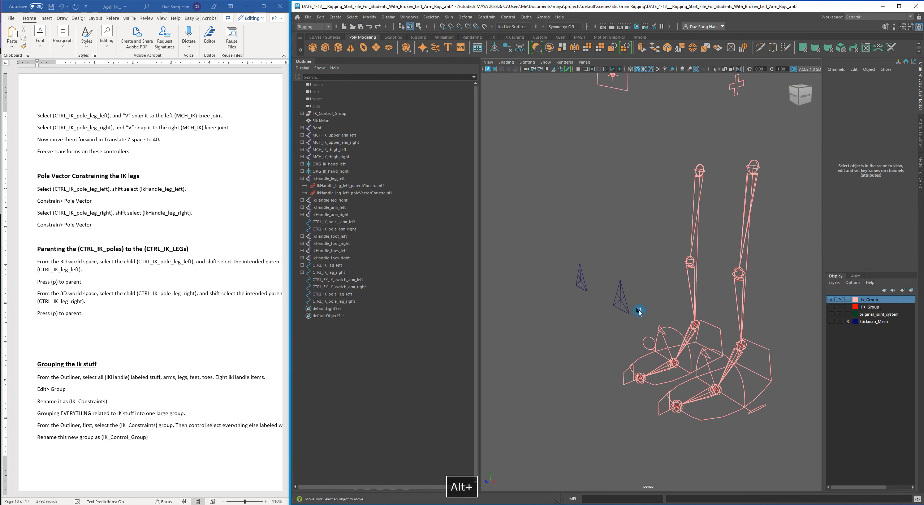
pyautogui.click(622, 288)
pyautogui.keyDown('alt'); pyautogui.moveTo(746, 221); pyautogui.dragTo(753, 262); pyautogui.keyUp('alt')
pyautogui.moveTo(747, 323); pyautogui.dragTo(818, 319)
pyautogui.press('z')
pyautogui.keyDown('alt'); pyautogui.moveTo(718, 305); pyautogui.dragTo(554, 250); pyautogui.keyUp('alt')
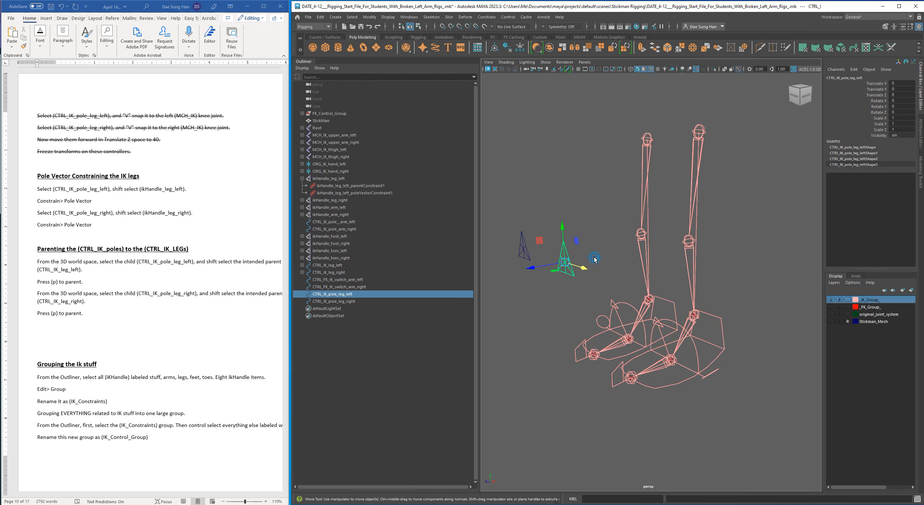
pyautogui.click(587, 272)
pyautogui.moveTo(584, 266)
pyautogui.mouseDown()
pyautogui.moveTo(563, 243)
pyautogui.moveTo(587, 268)
pyautogui.mouseUp()
pyautogui.press('z')
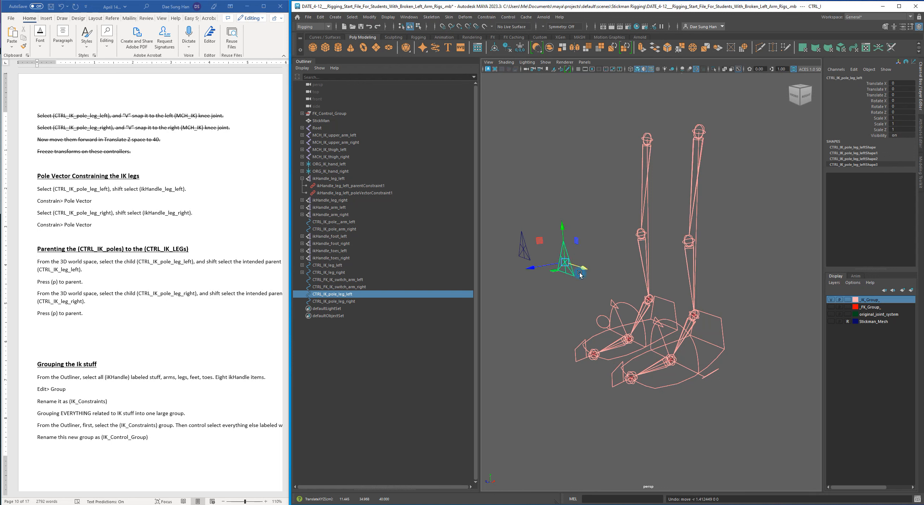
# Raise ikHandle_leg_left once more to test the constrained knee, and undo the move.
pyautogui.keyDown('alt'); pyautogui.moveTo(691, 214); pyautogui.dragTo(664, 251); pyautogui.keyUp('alt')
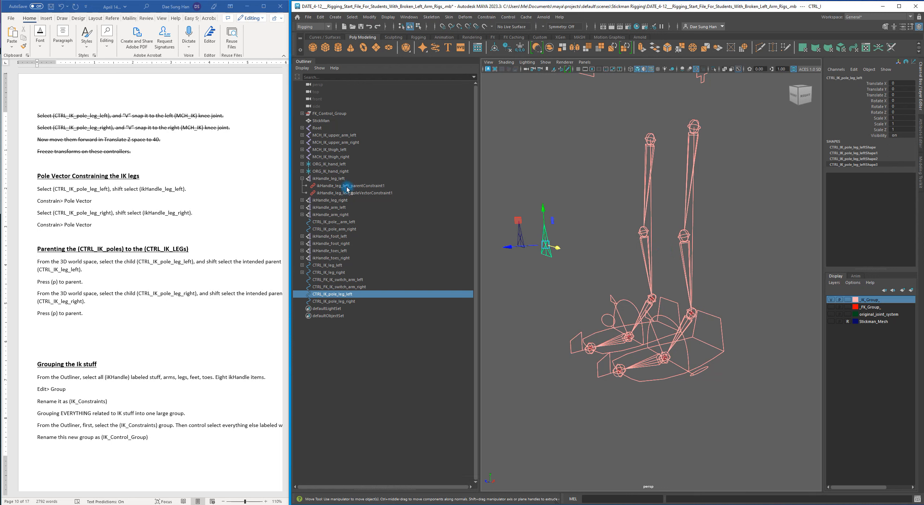
pyautogui.click(306, 180)
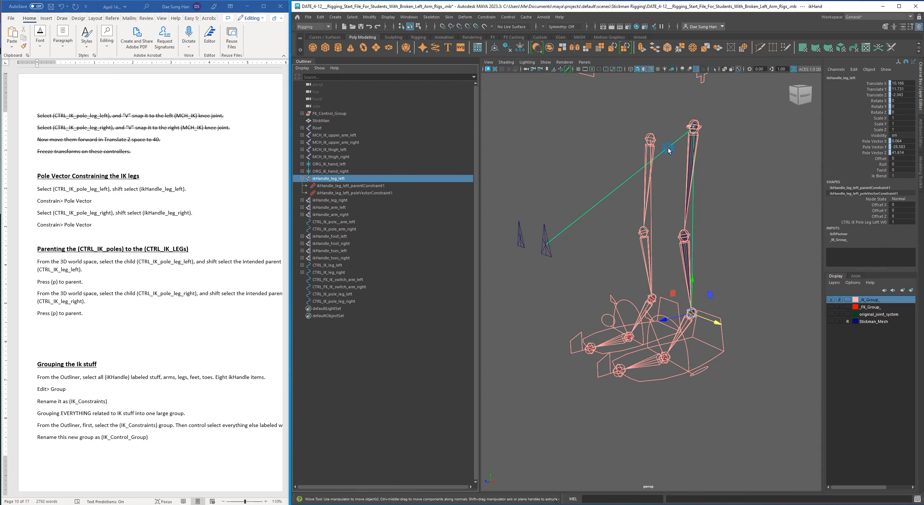
pyautogui.moveTo(691, 282); pyautogui.dragTo(690, 219)
pyautogui.hotkey('ctrl', 'z')
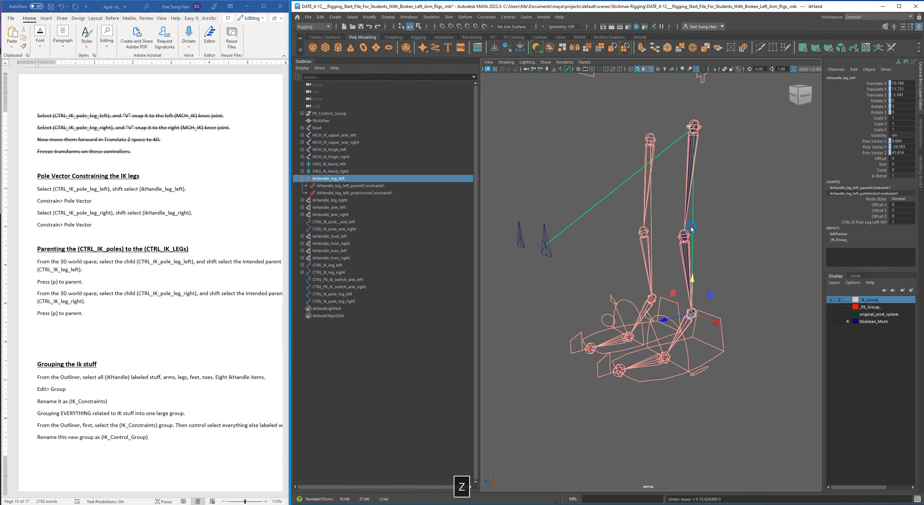
# Test-move the left leg pole controller again, undo the moves and clear the selection.
pyautogui.keyDown('alt'); pyautogui.moveTo(617, 280); pyautogui.dragTo(593, 208); pyautogui.keyUp('alt')
pyautogui.keyDown('alt'); pyautogui.moveTo(593, 208); pyautogui.dragTo(590, 206, button='middle'); pyautogui.keyUp('alt')
pyautogui.click(544, 267)
pyautogui.click(548, 264)
pyautogui.keyDown('alt'); pyautogui.moveTo(574, 273); pyautogui.dragTo(635, 242); pyautogui.keyUp('alt')
pyautogui.scroll(-2, 635, 243)
pyautogui.press('z')
pyautogui.moveTo(668, 286); pyautogui.dragTo(742, 237)
pyautogui.press('z')
pyautogui.click(742, 238)
# Narrow the Outliner to enlarge the viewport around both IK legs.
pyautogui.keyDown('alt'); pyautogui.moveTo(620, 241); pyautogui.dragTo(651, 258); pyautogui.keyUp('alt')
pyautogui.scroll(4, 693, 259)
pyautogui.keyDown('alt'); pyautogui.moveTo(652, 258); pyautogui.dragTo(641, 294, button='middle'); pyautogui.keyUp('alt')
pyautogui.keyDown('alt'); pyautogui.moveTo(641, 294); pyautogui.dragTo(529, 262); pyautogui.keyUp('alt')
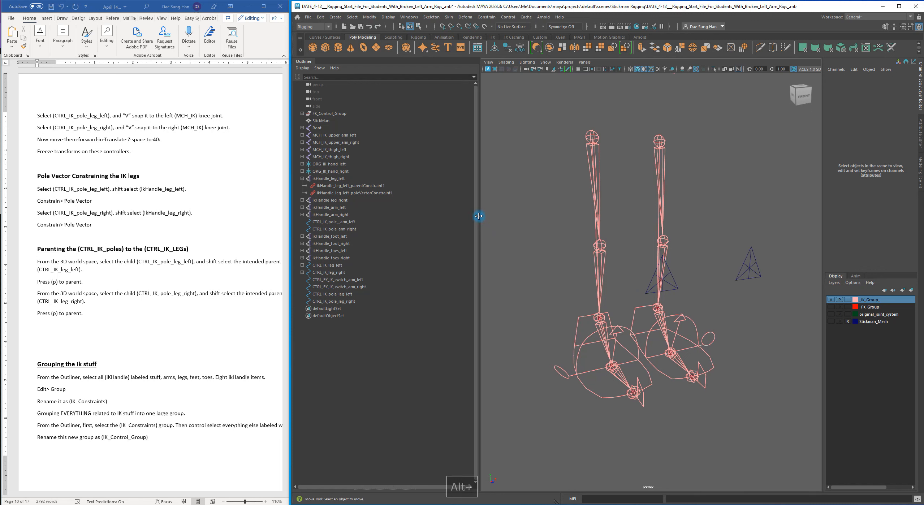
pyautogui.moveTo(480, 217); pyautogui.dragTo(425, 212)
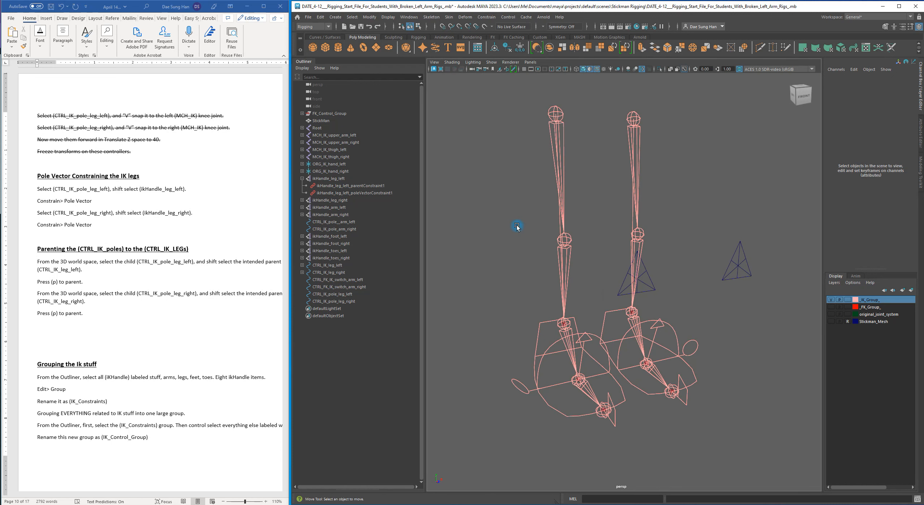
pyautogui.keyDown('alt'); pyautogui.moveTo(574, 208); pyautogui.dragTo(574, 157); pyautogui.keyUp('alt')
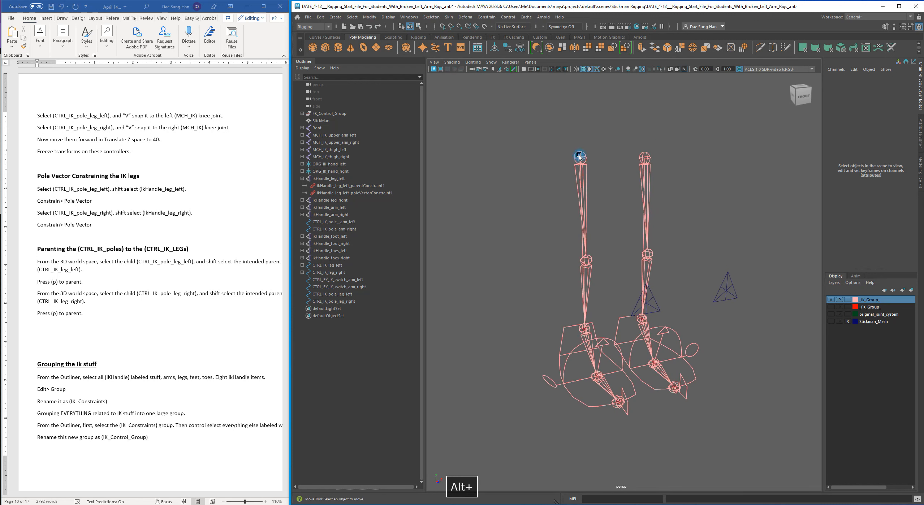
pyautogui.keyDown('alt'); pyautogui.moveTo(595, 251); pyautogui.dragTo(526, 253); pyautogui.keyUp('alt')
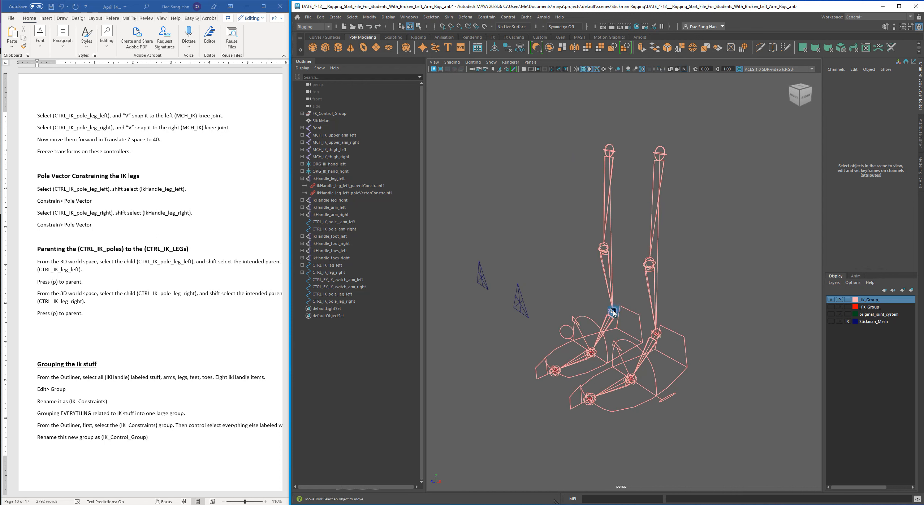
# Test whether the right knee follows CTRL_IK_pole_leg_right by moving the controller, and undo the move.
pyautogui.click(484, 262)
pyautogui.moveTo(476, 257); pyautogui.dragTo(486, 193)
pyautogui.press('z')
pyautogui.keyDown('alt'); pyautogui.moveTo(485, 276); pyautogui.dragTo(532, 246); pyautogui.keyUp('alt')
# Pole vector constrain ikHandle_leg_right to the CTRL_IK_pole_leg_right controller, collapsing the ikHandle_leg_left hierarchy first.
pyautogui.click(501, 239)
pyautogui.click(494, 254)
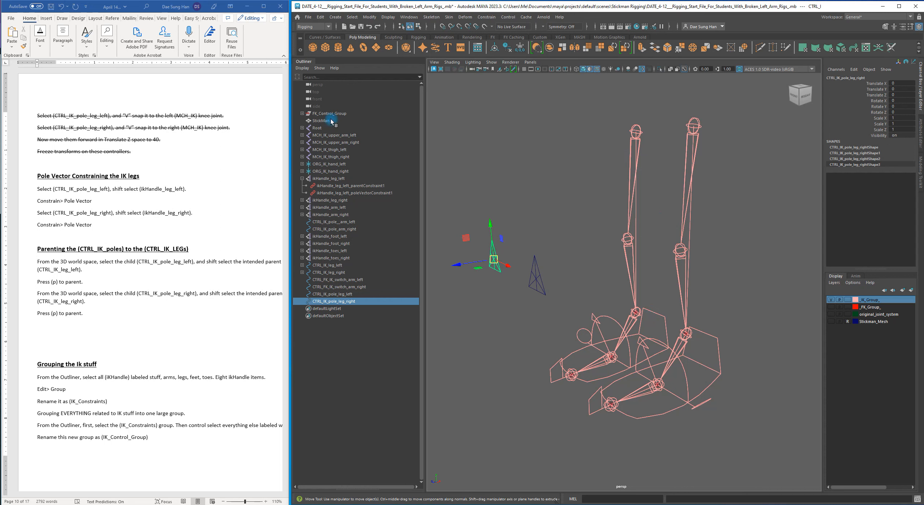
pyautogui.click(302, 178)
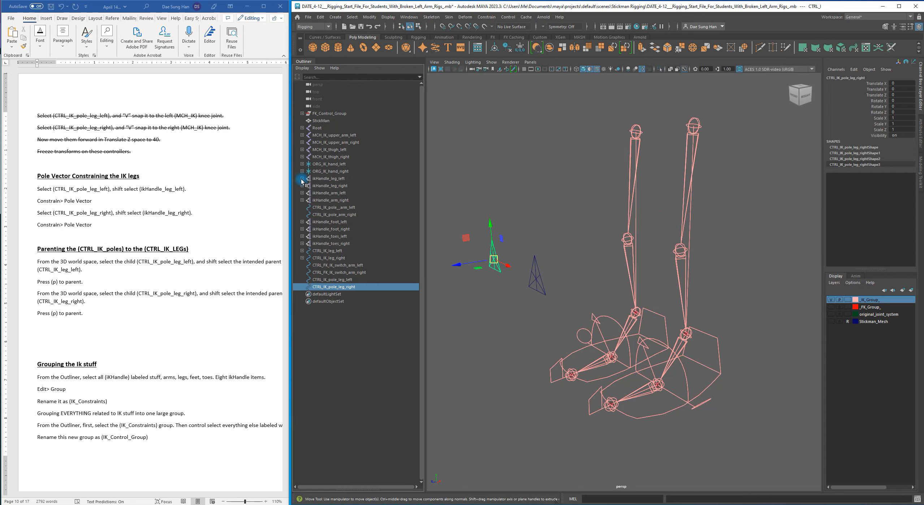
pyautogui.keyDown('ctrl'); pyautogui.click(344, 186); pyautogui.keyUp('ctrl')
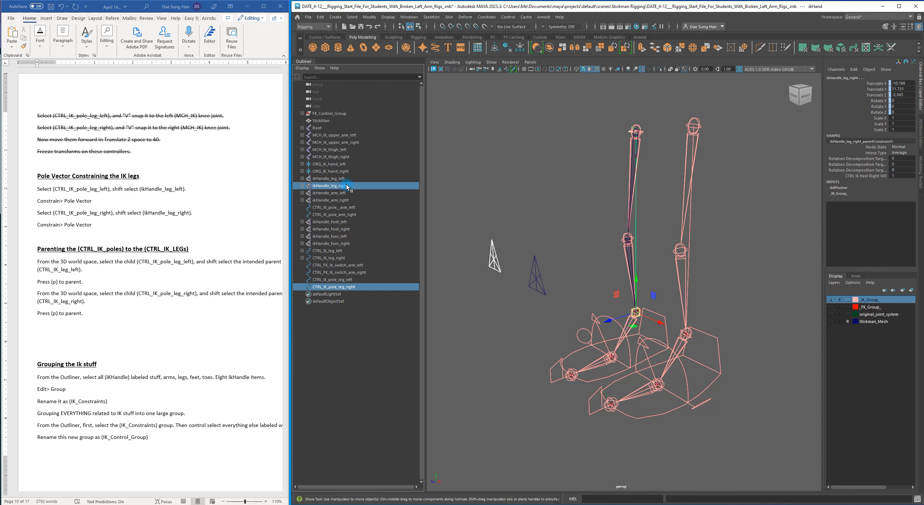
pyautogui.keyDown('alt'); pyautogui.moveTo(594, 311); pyautogui.dragTo(592, 282); pyautogui.keyUp('alt')
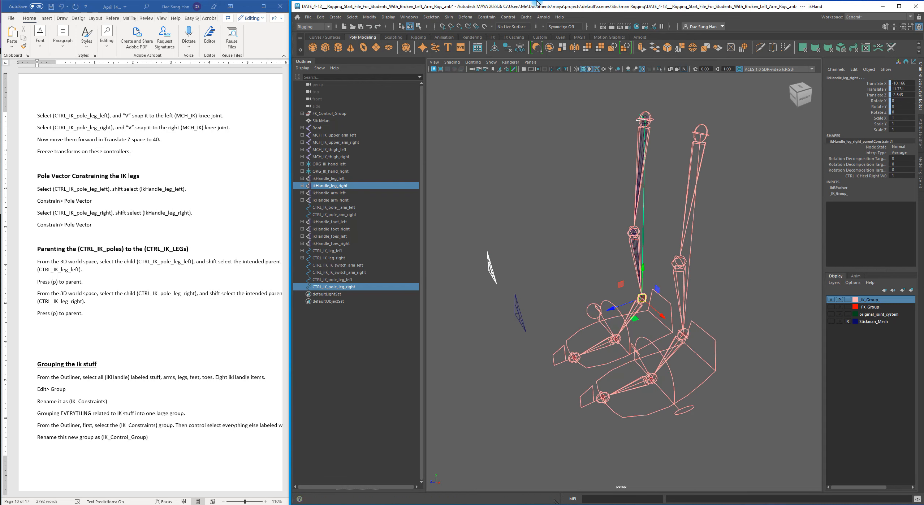
pyautogui.click(486, 17)
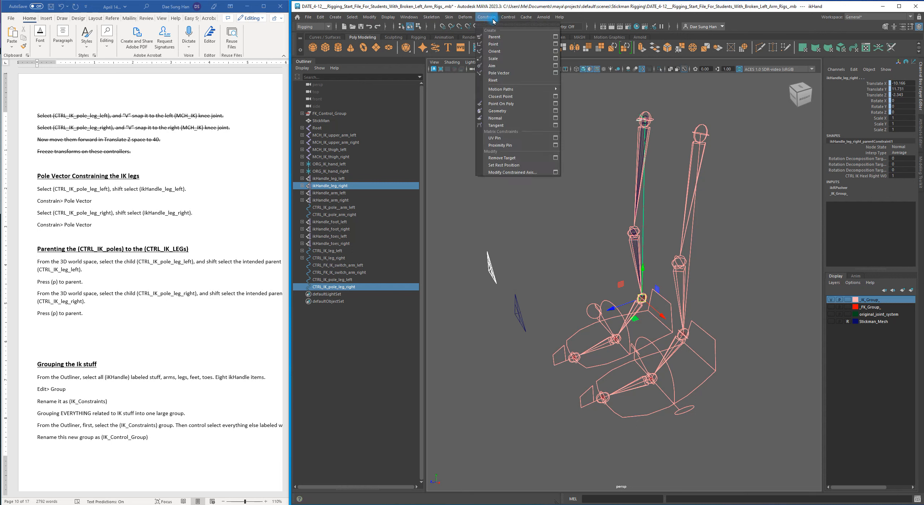
pyautogui.click(509, 73)
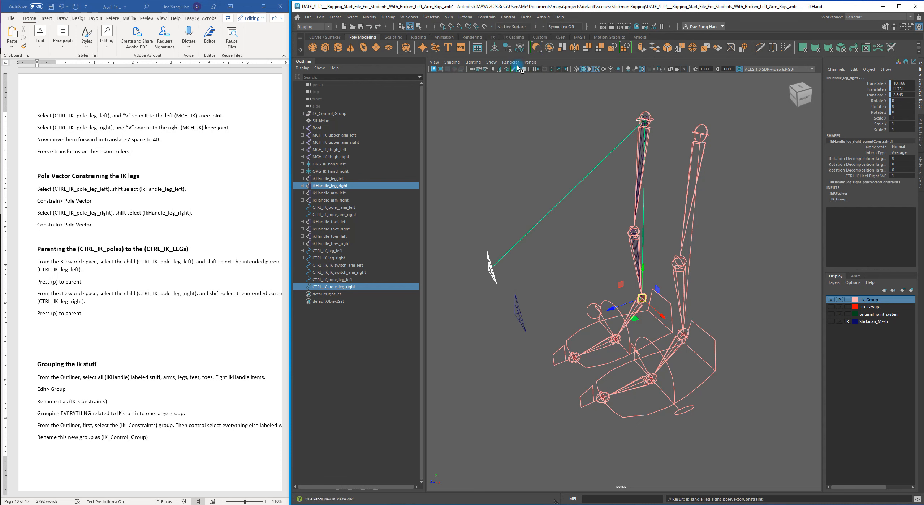
# Test the right knee's constraint by moving CTRL_IK_pole_leg_right sideways along X, and undo the move.
pyautogui.click(564, 262)
pyautogui.click(495, 271)
pyautogui.keyDown('alt'); pyautogui.moveTo(499, 272); pyautogui.dragTo(599, 282); pyautogui.keyUp('alt')
pyautogui.keyDown('alt'); pyautogui.moveTo(599, 282); pyautogui.dragTo(580, 233, button='middle'); pyautogui.keyUp('alt')
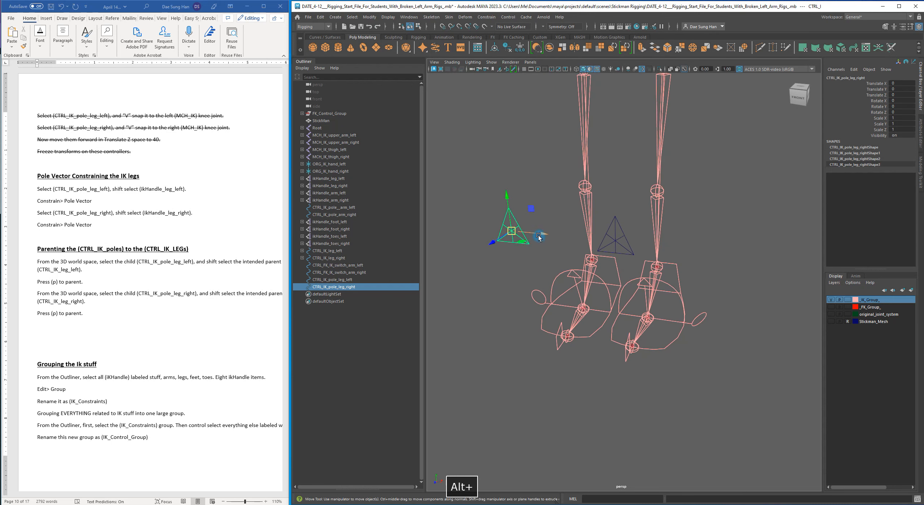
pyautogui.moveTo(541, 234); pyautogui.dragTo(466, 212)
pyautogui.hotkey('ctrl', 'z')
# Examine both constrained legs and their pole controllers from the side and up close, leaving nothing selected.
pyautogui.keyDown('alt'); pyautogui.moveTo(621, 231); pyautogui.dragTo(573, 165); pyautogui.keyUp('alt')
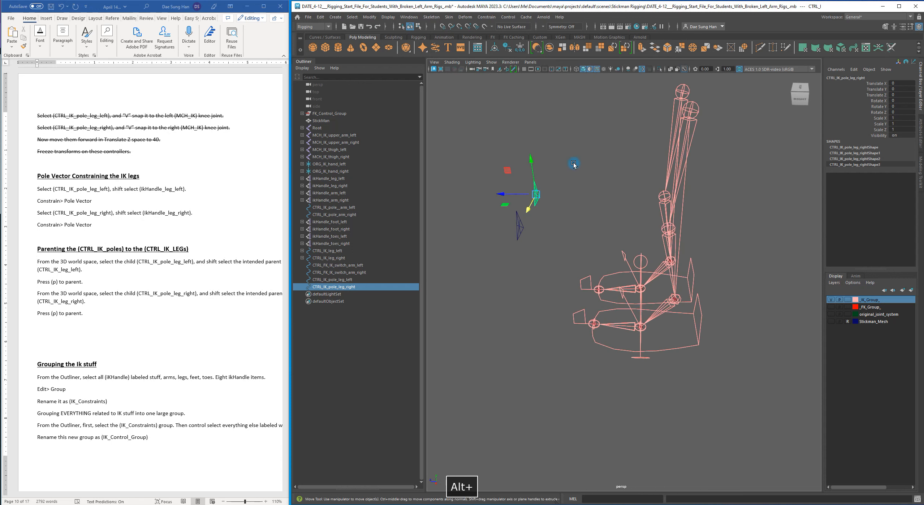
pyautogui.keyDown('alt'); pyautogui.moveTo(573, 165); pyautogui.dragTo(559, 191, button='middle'); pyautogui.keyUp('alt')
pyautogui.click(558, 191)
pyautogui.keyDown('alt'); pyautogui.moveTo(542, 233); pyautogui.dragTo(530, 217); pyautogui.keyUp('alt')
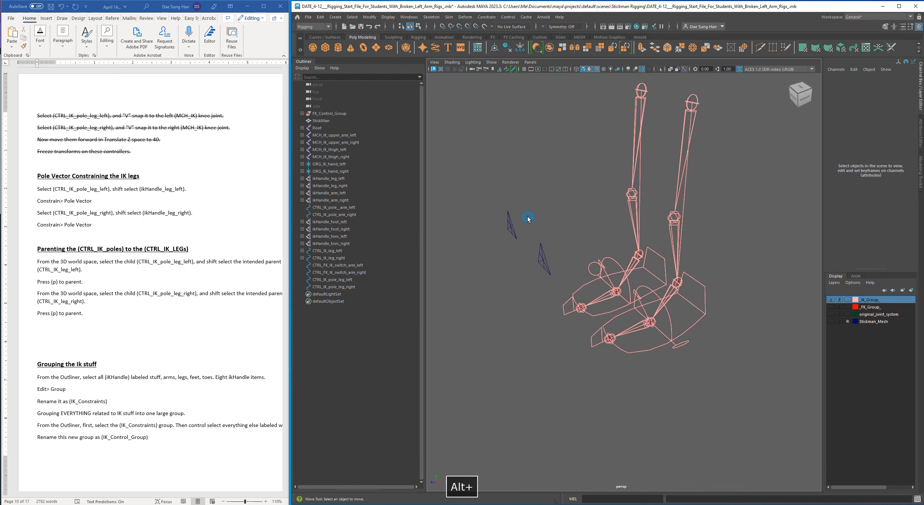
pyautogui.click(511, 225)
pyautogui.keyDown('alt'); pyautogui.moveTo(649, 235); pyautogui.dragTo(686, 277, button='right'); pyautogui.keyUp('alt')
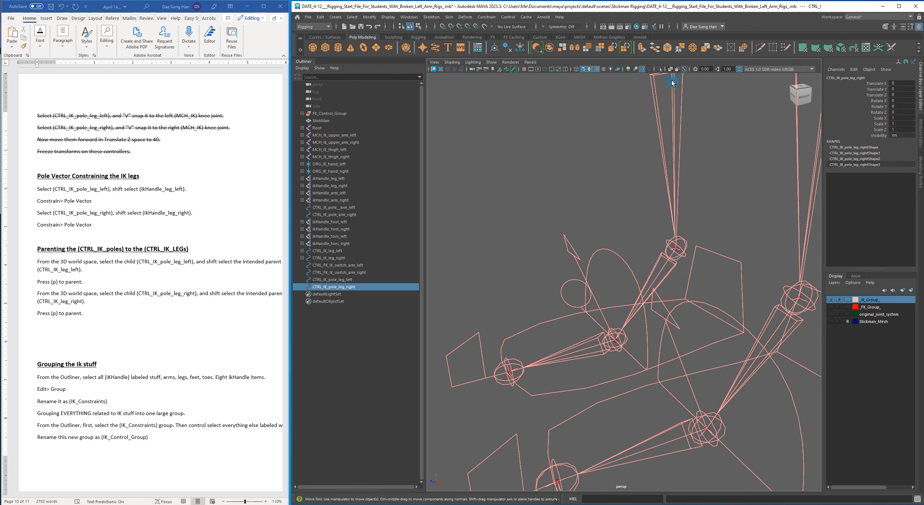
pyautogui.keyDown('alt'); pyautogui.moveTo(665, 173); pyautogui.dragTo(565, 255, button='right'); pyautogui.keyUp('alt')
pyautogui.click(546, 133)
pyautogui.keyDown('alt'); pyautogui.moveTo(647, 197); pyautogui.dragTo(608, 156, button='right'); pyautogui.keyUp('alt')
pyautogui.keyDown('alt'); pyautogui.moveTo(608, 156); pyautogui.dragTo(529, 215); pyautogui.keyUp('alt')
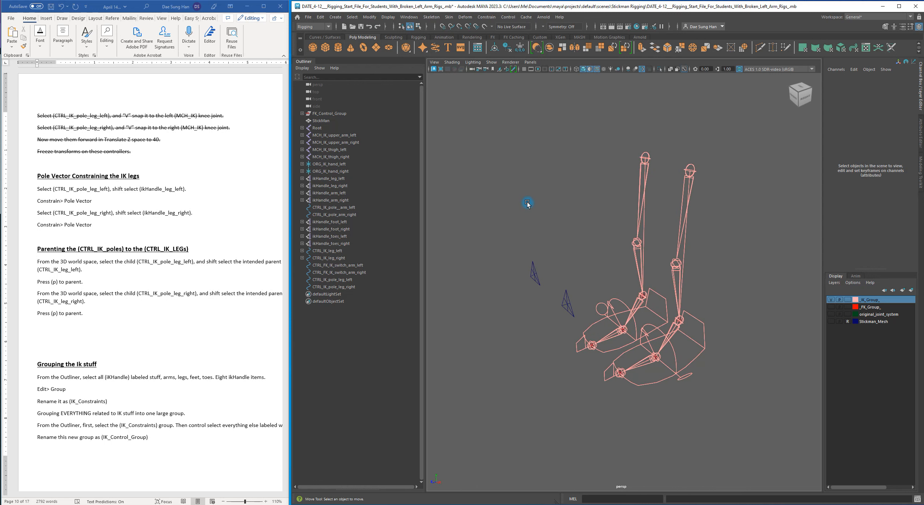
# Switch to the Word notes and strike through the whole "Pole Vector Constraining the IK legs" section.
pyautogui.moveTo(104, 227); pyautogui.dragTo(33, 175)
pyautogui.rightClick(79, 186)
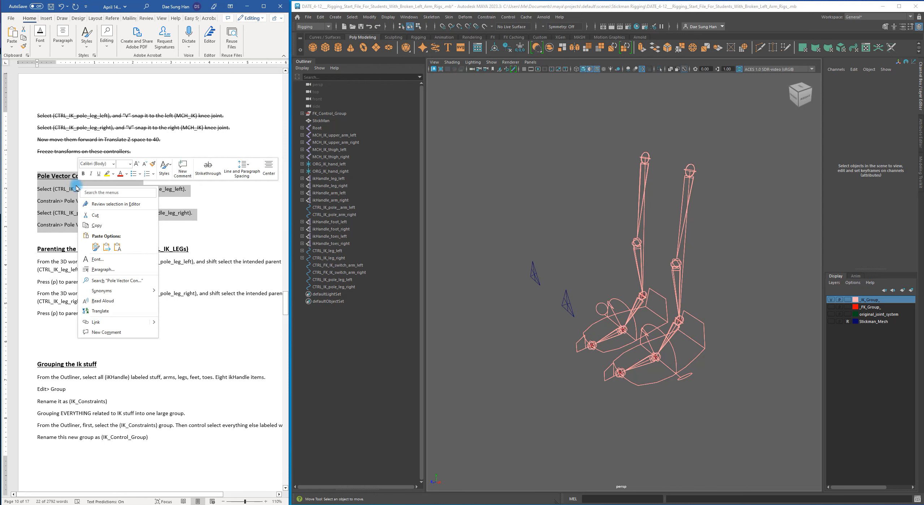
pyautogui.click(208, 167)
pyautogui.click(90, 199)
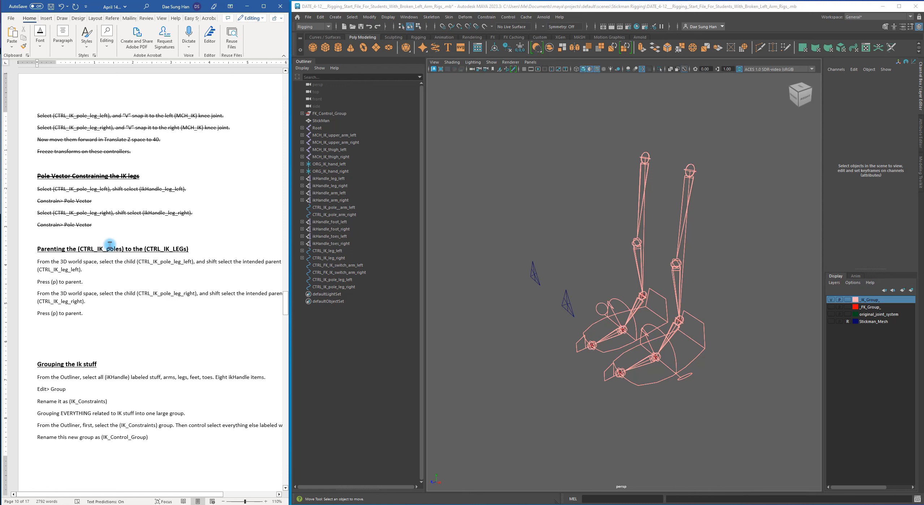
# Back in Maya, test-move CTRL_IK_pole_leg_right toward the left pole controller, undo the move and clear the selection.
pyautogui.click(619, 283)
pyautogui.click(533, 271)
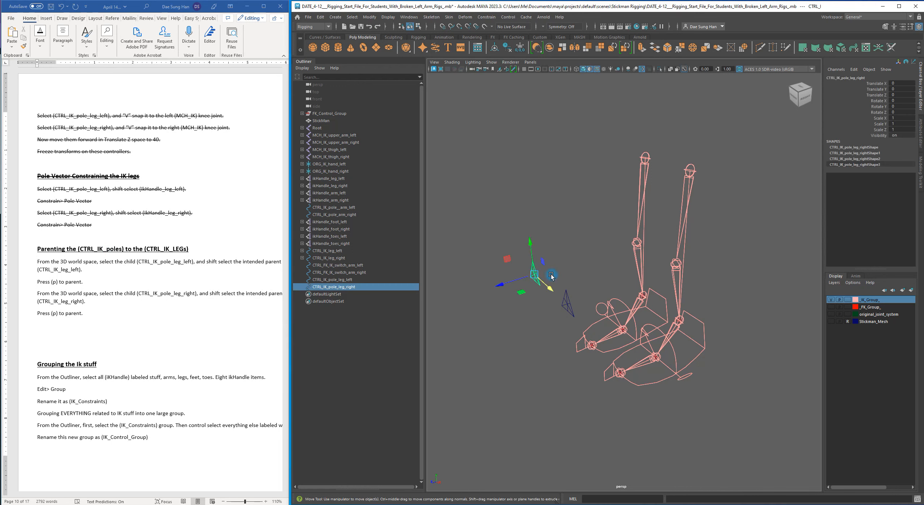
pyautogui.click(557, 300)
pyautogui.click(534, 275)
pyautogui.moveTo(550, 288); pyautogui.dragTo(573, 309)
pyautogui.press('z')
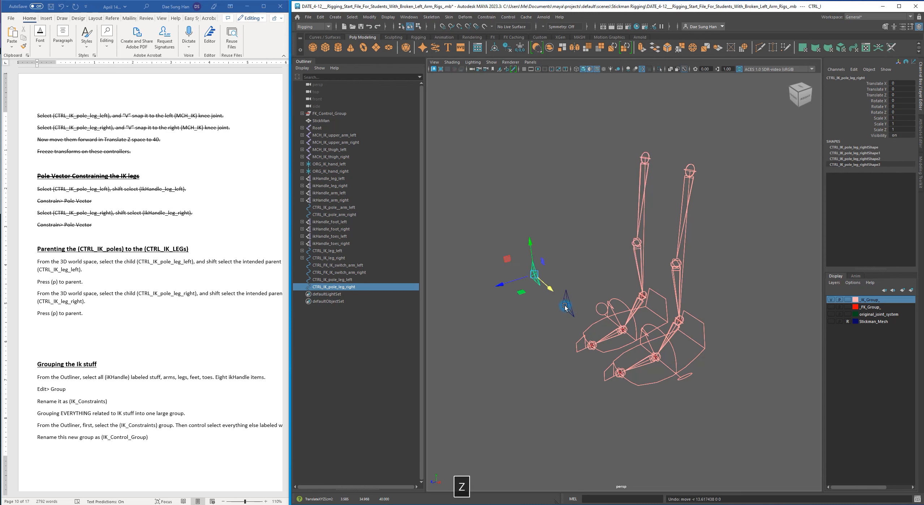
pyautogui.click(509, 304)
pyautogui.keyDown('alt'); pyautogui.moveTo(509, 304); pyautogui.dragTo(540, 281); pyautogui.keyUp('alt')
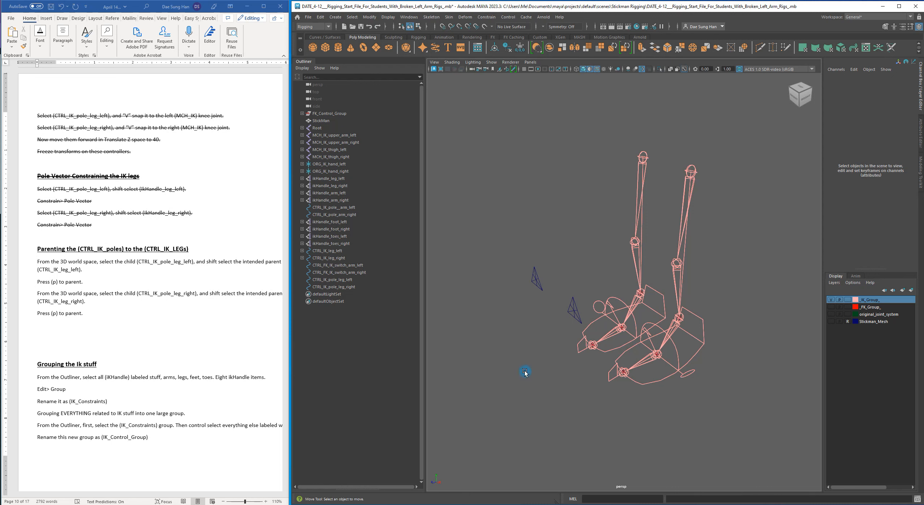
# Bring the section on parenting the CTRL_IK_poles to the CTRL_IK_LEGs into view in the Word notes and slightly widen the document window.
pyautogui.click(150, 286)
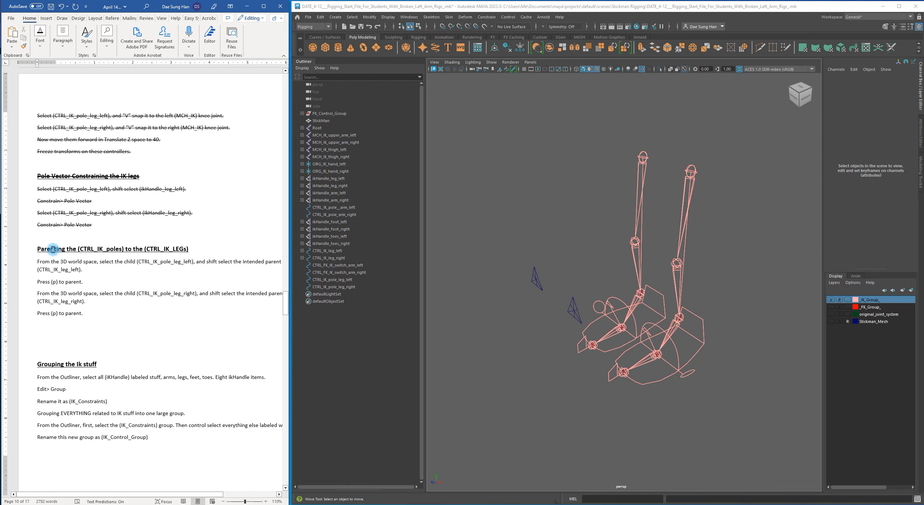
pyautogui.moveTo(288, 285); pyautogui.dragTo(291, 311)
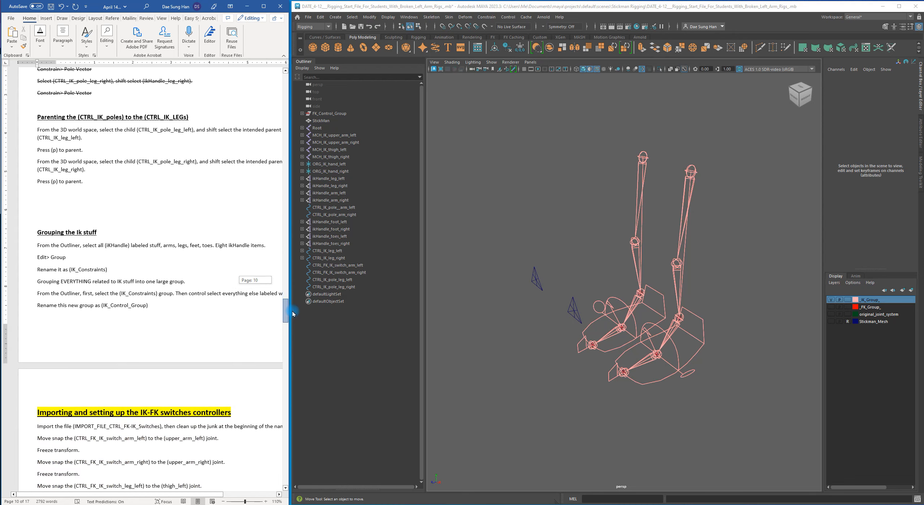
pyautogui.moveTo(291, 177); pyautogui.dragTo(294, 177)
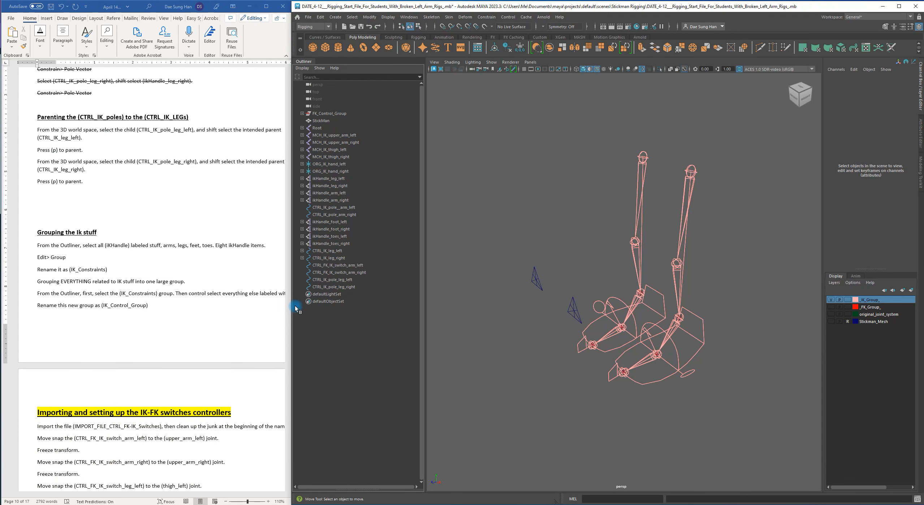
pyautogui.moveTo(291, 305); pyautogui.dragTo(293, 303)
pyautogui.click(152, 228)
pyautogui.click(523, 257)
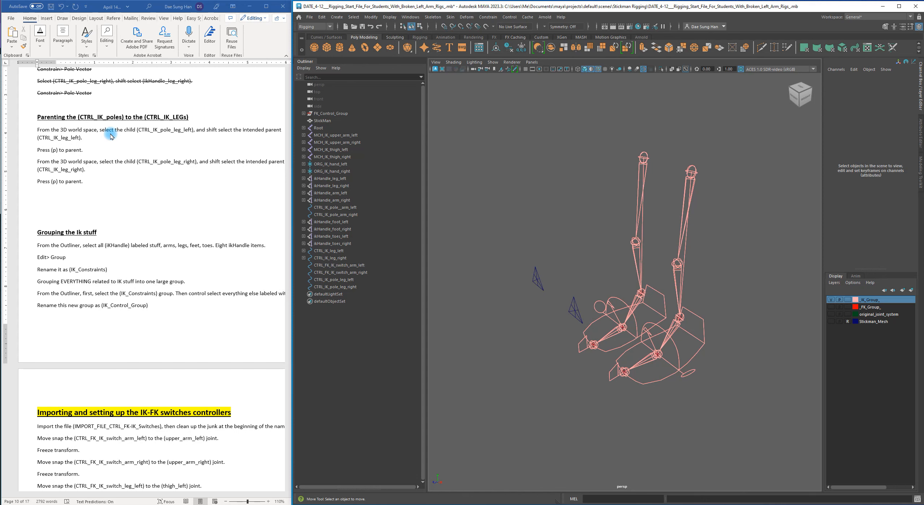
# Examine CTRL_IK_pole_leg_left in front of the left leg from several angles, keeping it selected.
pyautogui.keyDown('alt'); pyautogui.moveTo(574, 282); pyautogui.dragTo(565, 258); pyautogui.keyUp('alt')
pyautogui.click(566, 257)
pyautogui.keyDown('alt'); pyautogui.moveTo(574, 260); pyautogui.dragTo(649, 275, button='right'); pyautogui.keyUp('alt')
pyautogui.keyDown('alt'); pyautogui.moveTo(649, 276); pyautogui.dragTo(652, 292); pyautogui.keyUp('alt')
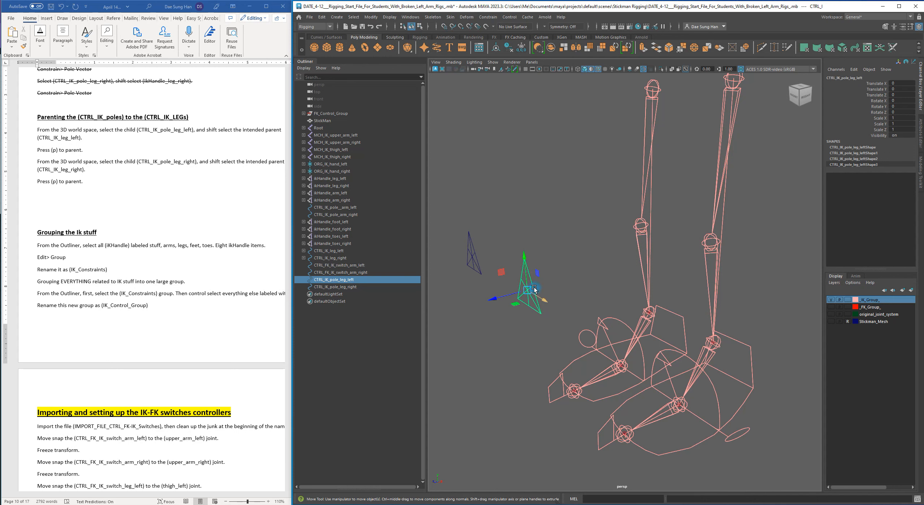
pyautogui.keyDown('alt'); pyautogui.moveTo(614, 268); pyautogui.dragTo(557, 237); pyautogui.keyUp('alt')
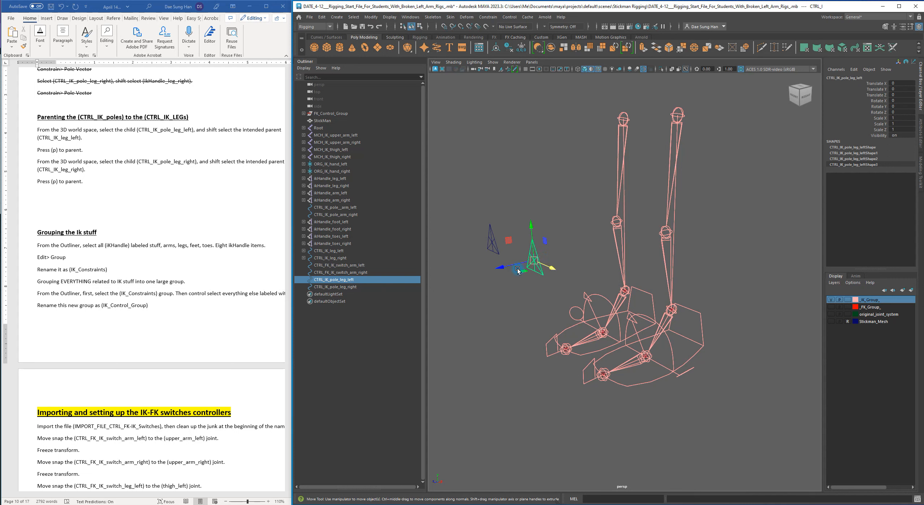
pyautogui.click(540, 243)
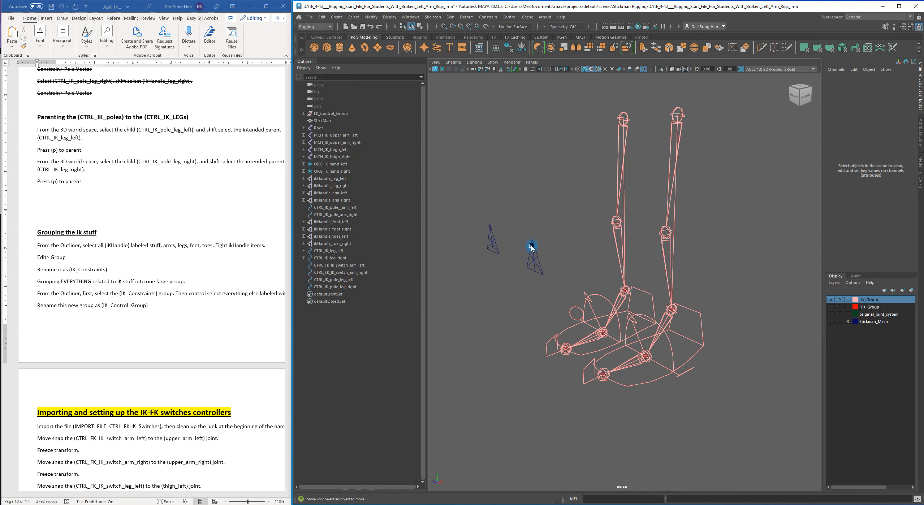
pyautogui.click(533, 257)
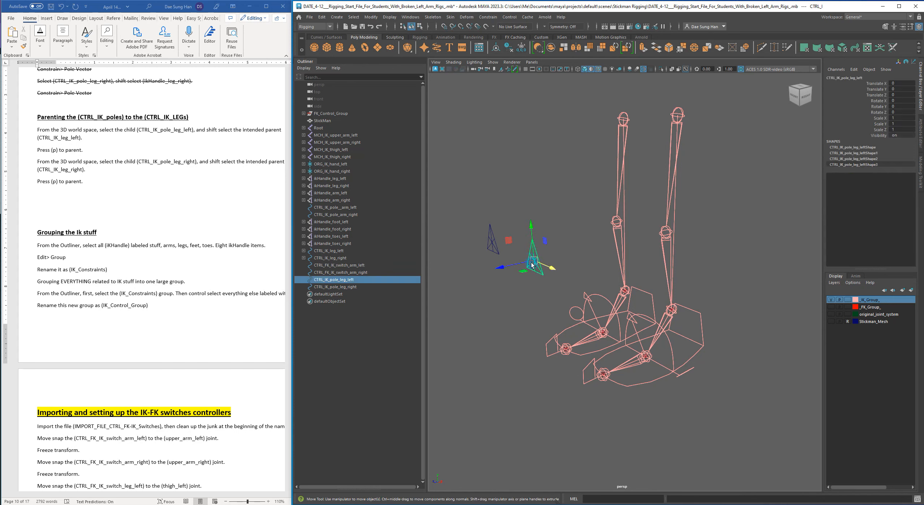
pyautogui.keyDown('alt'); pyautogui.moveTo(541, 264); pyautogui.dragTo(620, 297, button='right'); pyautogui.keyUp('alt')
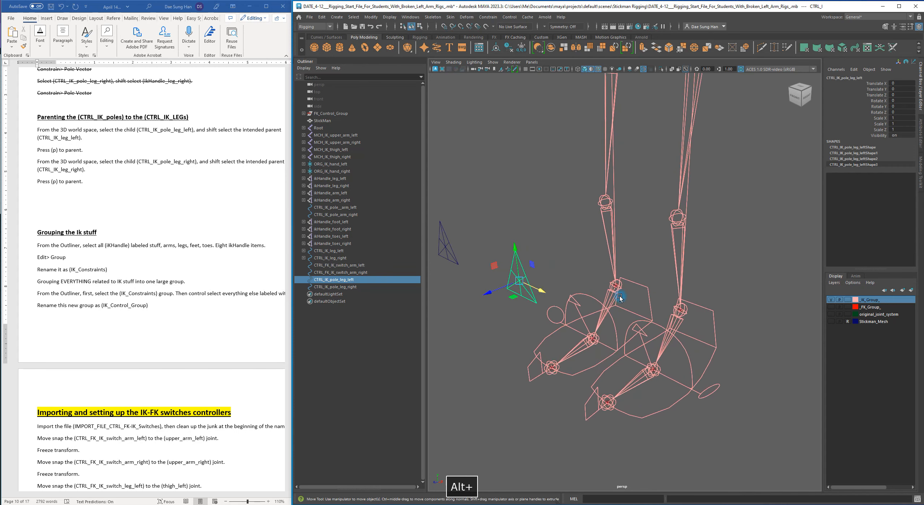
# Test-raise the CTRL_IK_leg_left foot controller with its pole controller still unparented, undo the move and clear the selection.
pyautogui.click(701, 303)
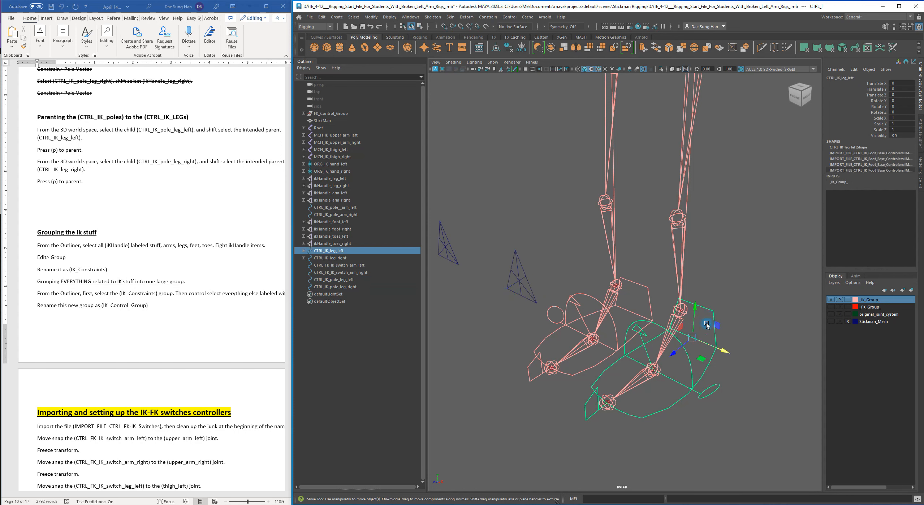
pyautogui.keyDown('alt'); pyautogui.moveTo(707, 332); pyautogui.dragTo(724, 307); pyautogui.keyUp('alt')
pyautogui.keyDown('alt'); pyautogui.moveTo(729, 175); pyautogui.dragTo(645, 231, button='right'); pyautogui.keyUp('alt')
pyautogui.moveTo(673, 314); pyautogui.dragTo(673, 263)
pyautogui.press('z')
pyautogui.click(512, 184)
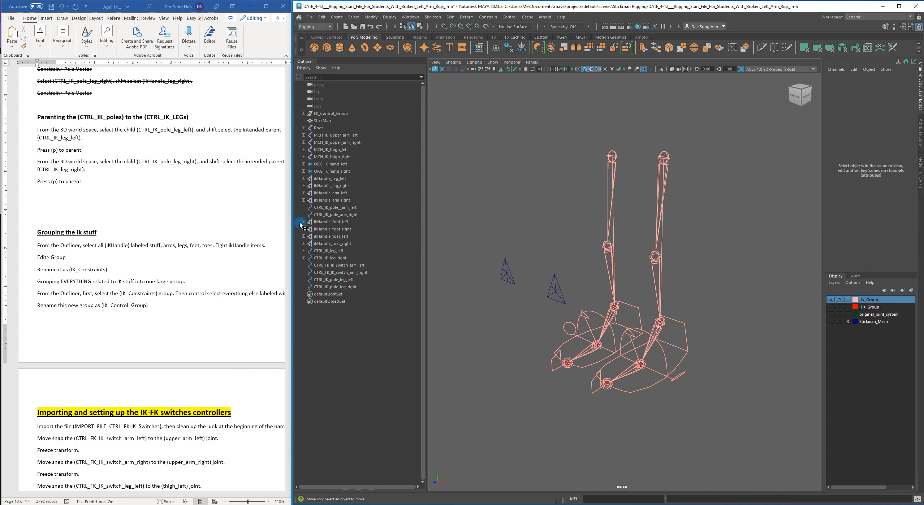
# Parent the CTRL_IK_pole_leg_left controller under the CTRL_IK_leg_left foot controller.
pyautogui.click(555, 289)
pyautogui.keyDown('alt'); pyautogui.moveTo(556, 289); pyautogui.dragTo(568, 261); pyautogui.keyUp('alt')
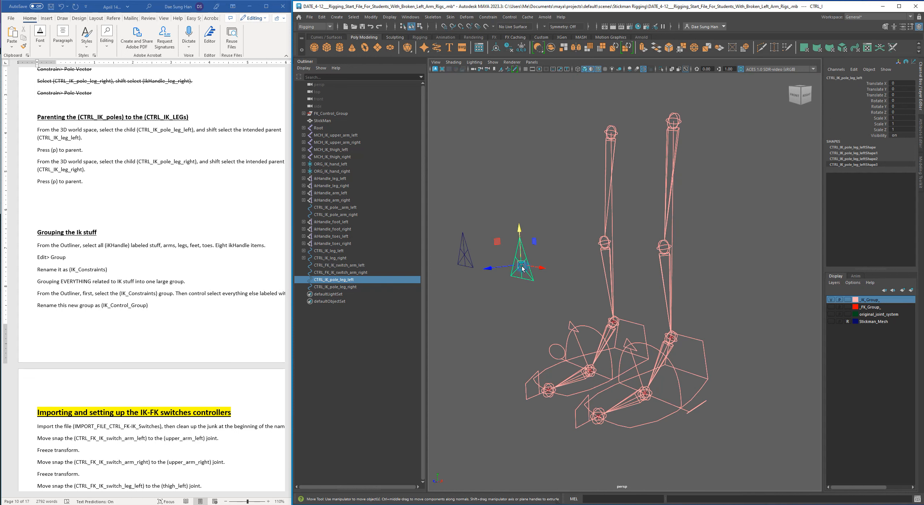
pyautogui.keyDown('alt'); pyautogui.moveTo(573, 294); pyautogui.dragTo(567, 299); pyautogui.keyUp('alt')
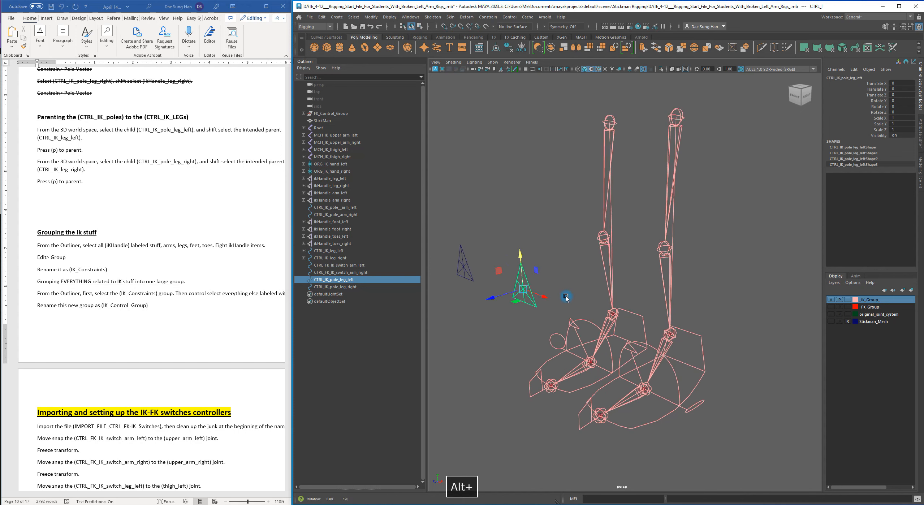
pyautogui.keyDown('alt'); pyautogui.moveTo(568, 299); pyautogui.dragTo(536, 247, button='middle'); pyautogui.keyUp('alt')
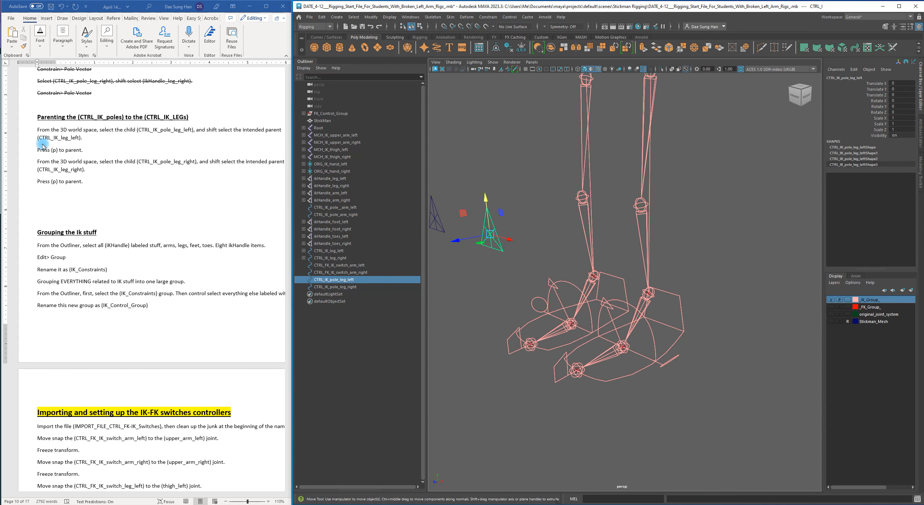
pyautogui.keyDown('shift'); pyautogui.click(679, 296); pyautogui.keyUp('shift')
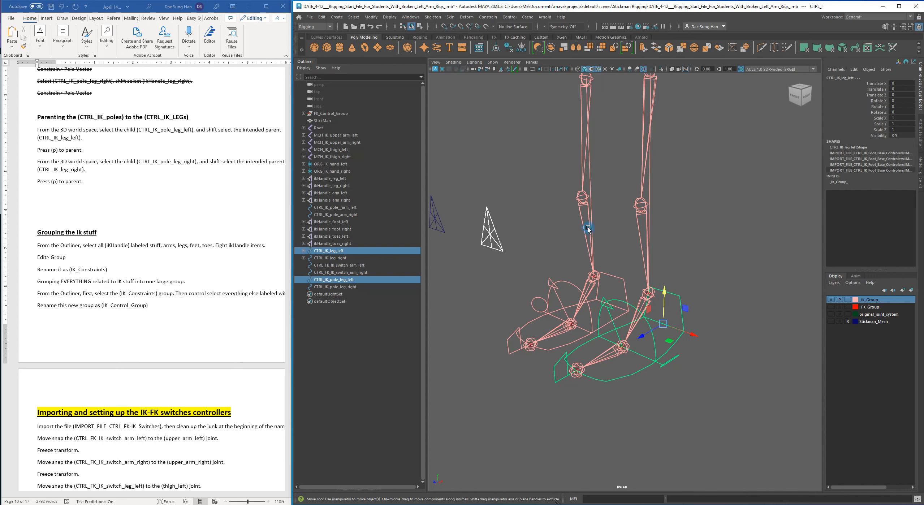
pyautogui.press('p')
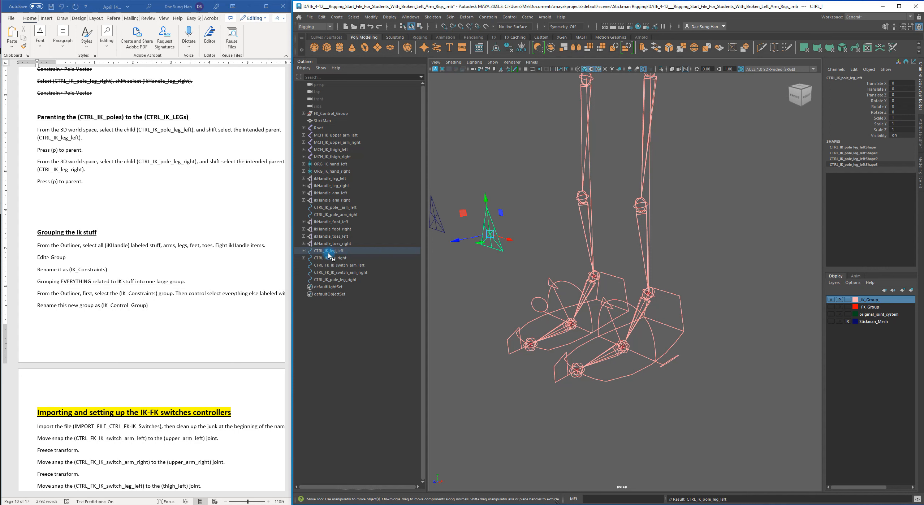
# Expand the full hierarchy under CTRL_IK_leg_left and select the CTRL_IK_pole_leg_left controller nested in it.
pyautogui.keyDown('shift'); pyautogui.click(303, 251); pyautogui.keyUp('shift')
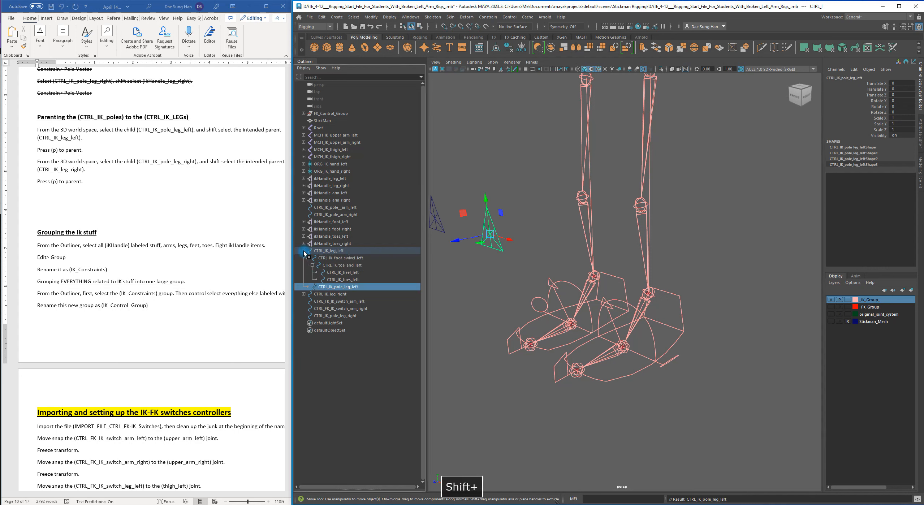
pyautogui.click(348, 366)
pyautogui.click(323, 287)
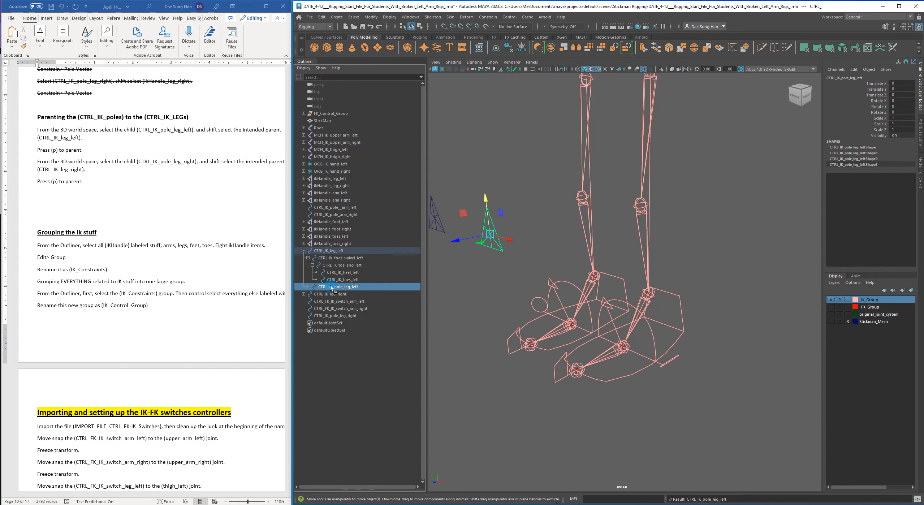
# Test-raise the CTRL_IK_leg_left controller about 20 units with its pole controller parented, and undo the move.
pyautogui.click(322, 251)
pyautogui.moveTo(663, 291); pyautogui.dragTo(451, 96)
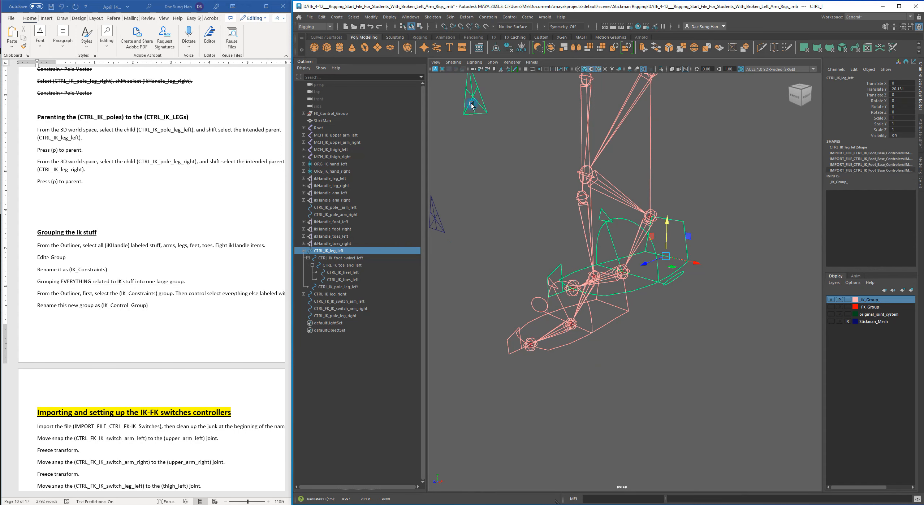
pyautogui.moveTo(665, 233); pyautogui.dragTo(656, 219)
pyautogui.press('z')
pyautogui.press('z')
pyautogui.press('z')
pyautogui.press('z')
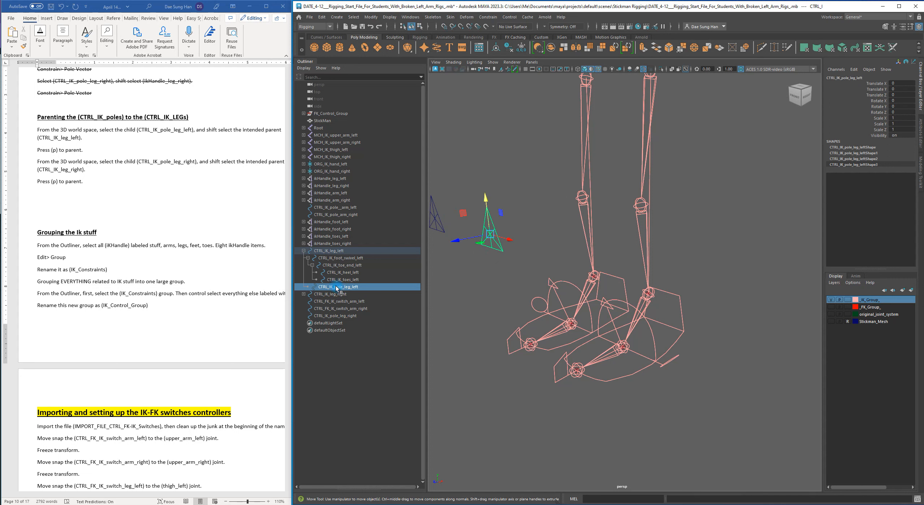
# Examine how CTRL_IK_pole_leg_left and CTRL_IK_foot_swivel_left sit as direct children of CTRL_IK_leg_left, selecting each in turn.
pyautogui.click(319, 251)
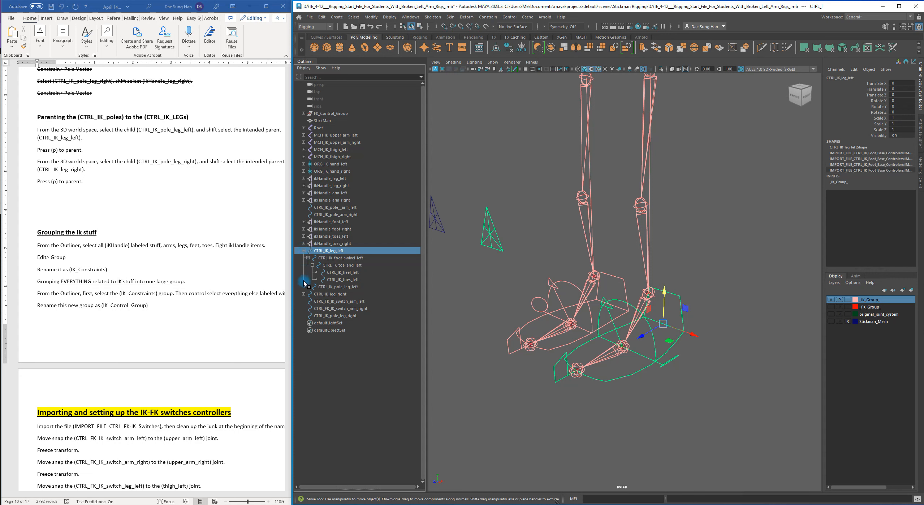
pyautogui.click(347, 286)
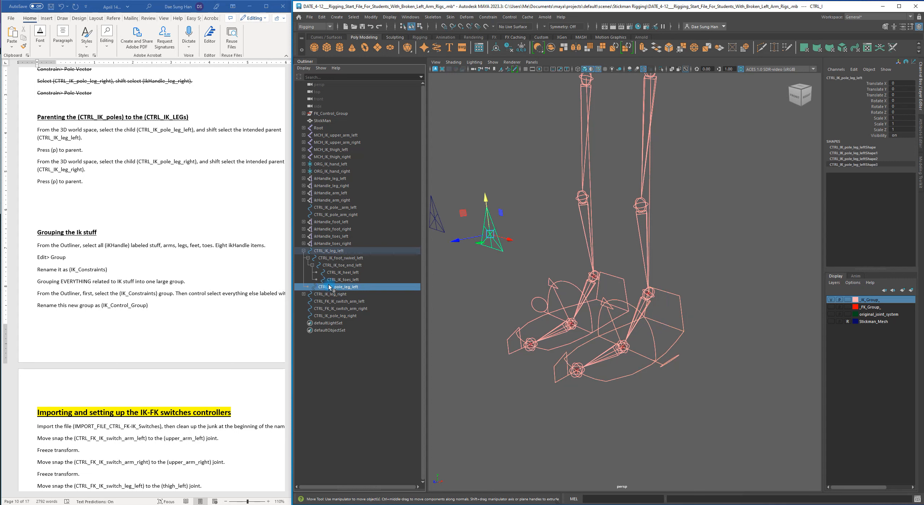
pyautogui.click(322, 251)
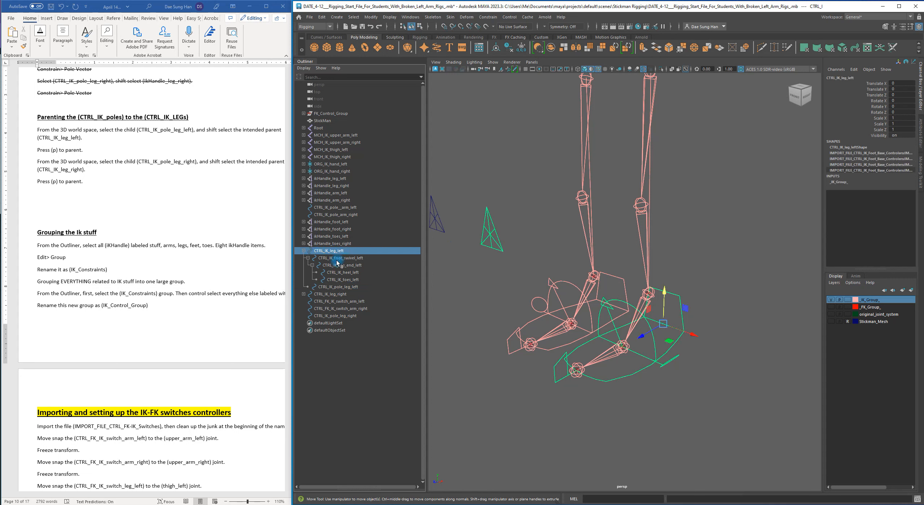
pyautogui.click(335, 258)
pyautogui.click(320, 251)
pyautogui.click(352, 259)
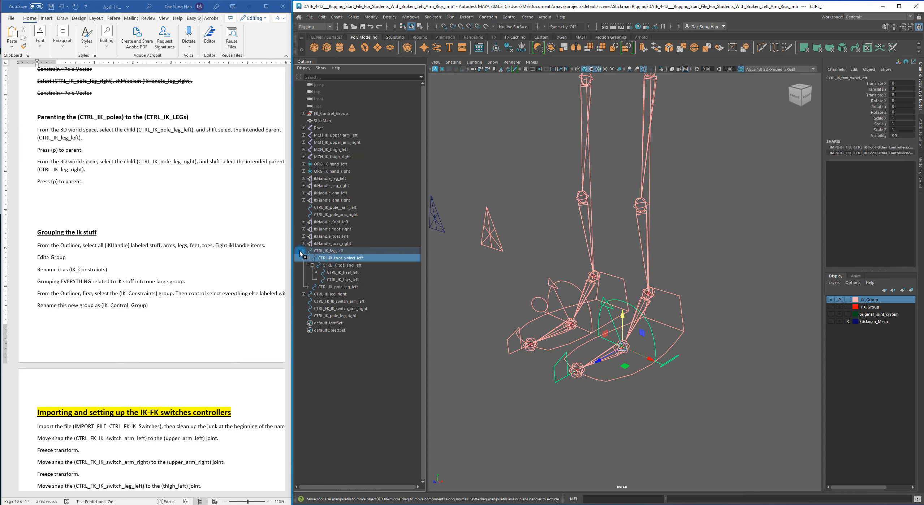
# Test-rotate the CTRL_IK_toe_end_left controller about 19 degrees in X and undo the rotation.
pyautogui.click(329, 266)
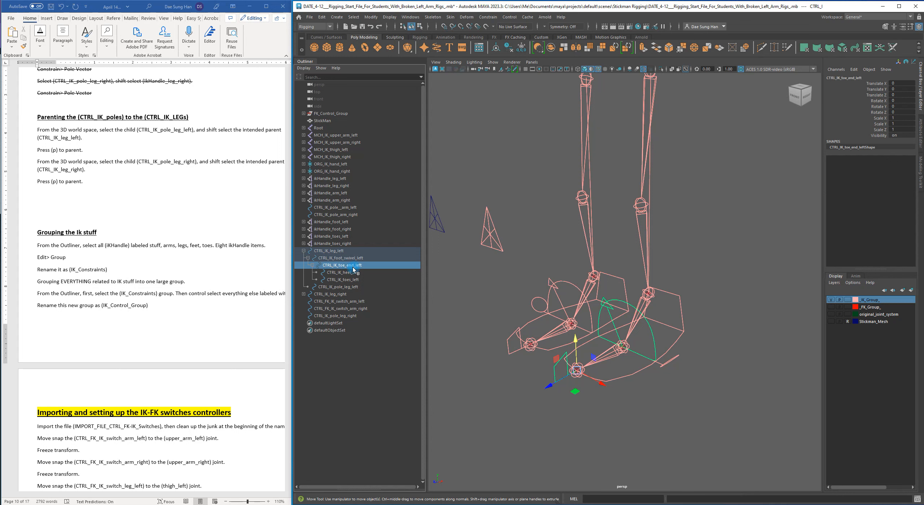
pyautogui.press('e')
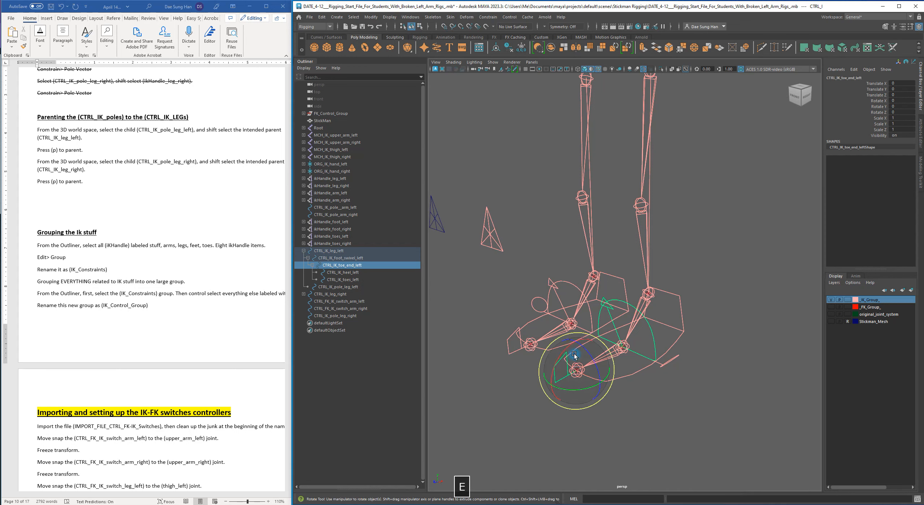
pyautogui.moveTo(564, 346); pyautogui.dragTo(558, 350)
pyautogui.press('x')
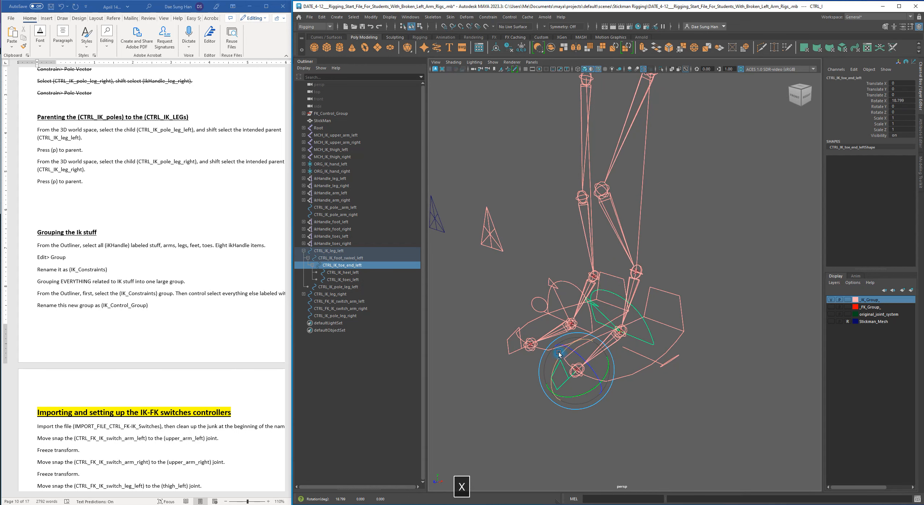
pyautogui.hotkey('ctrl', 'z')
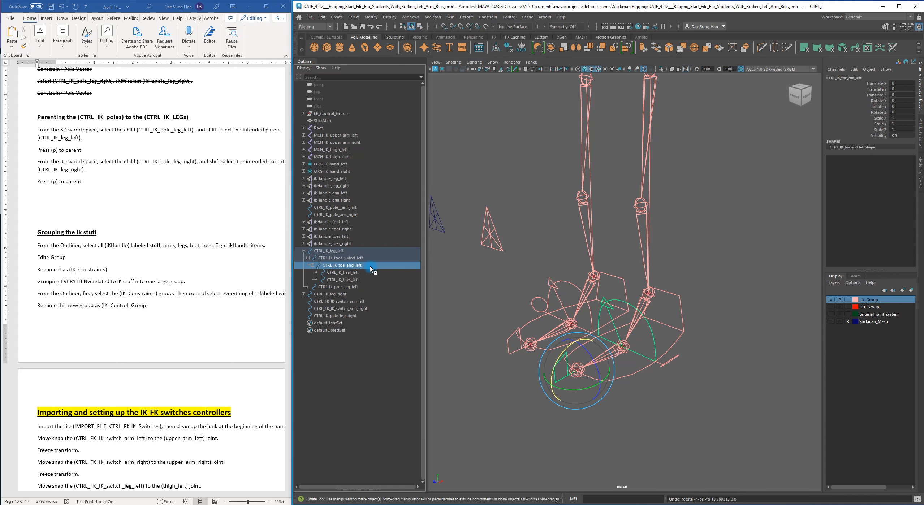
# Examine the CTRL_IK_heel_left and CTRL_IK_toes_left controllers and collapse the CTRL_IK_leg_left hierarchy.
pyautogui.click(352, 273)
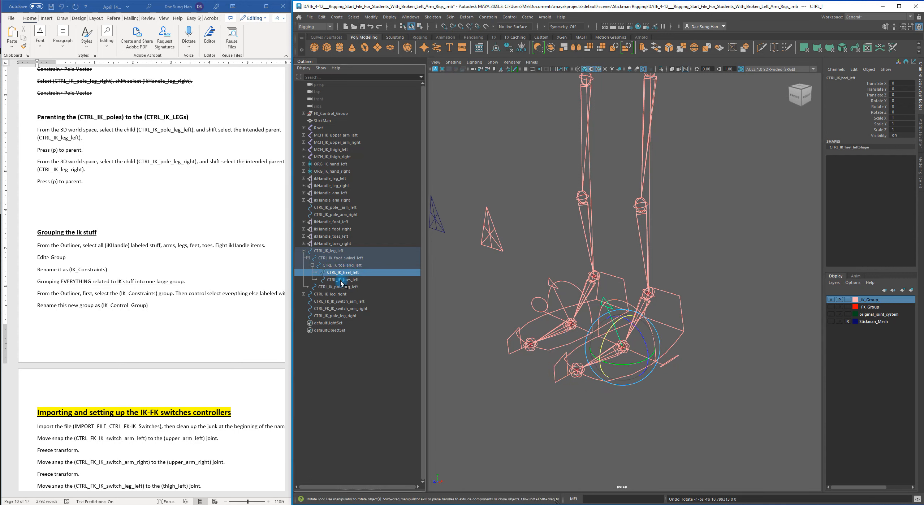
pyautogui.click(341, 280)
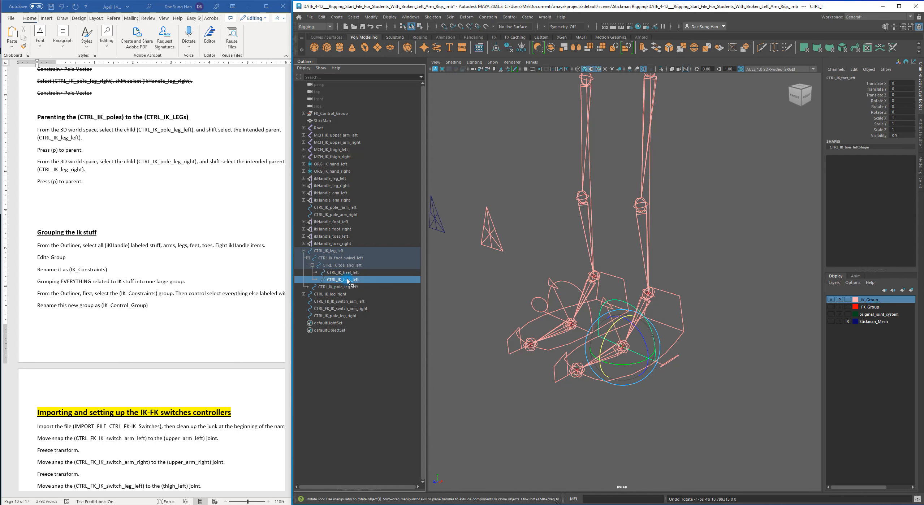
pyautogui.click(350, 273)
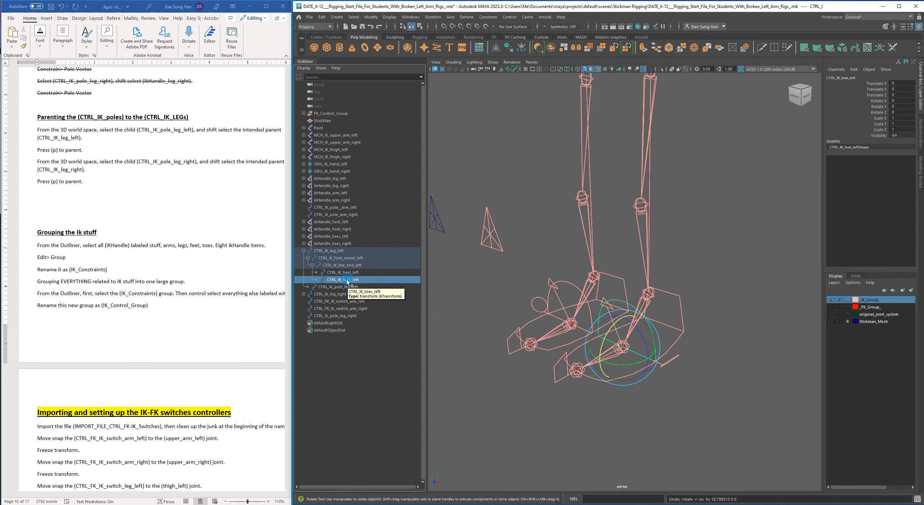
pyautogui.click(346, 281)
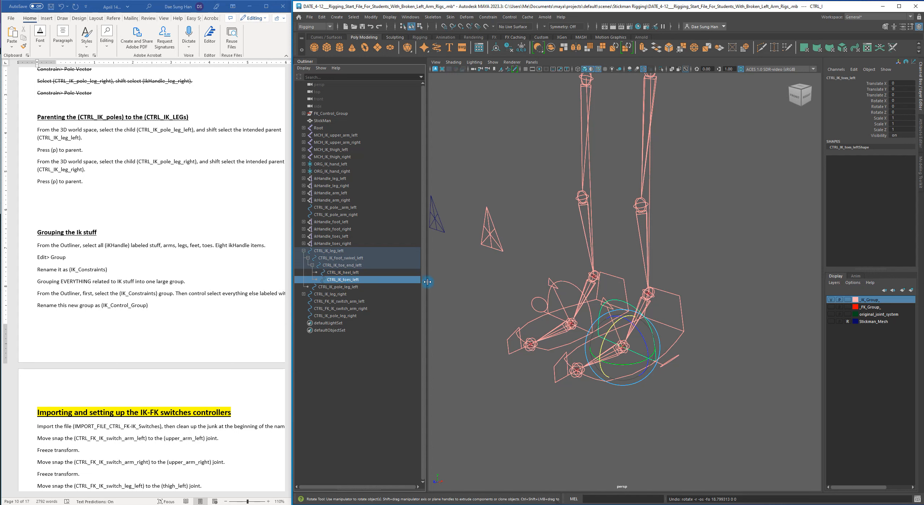
pyautogui.click(303, 251)
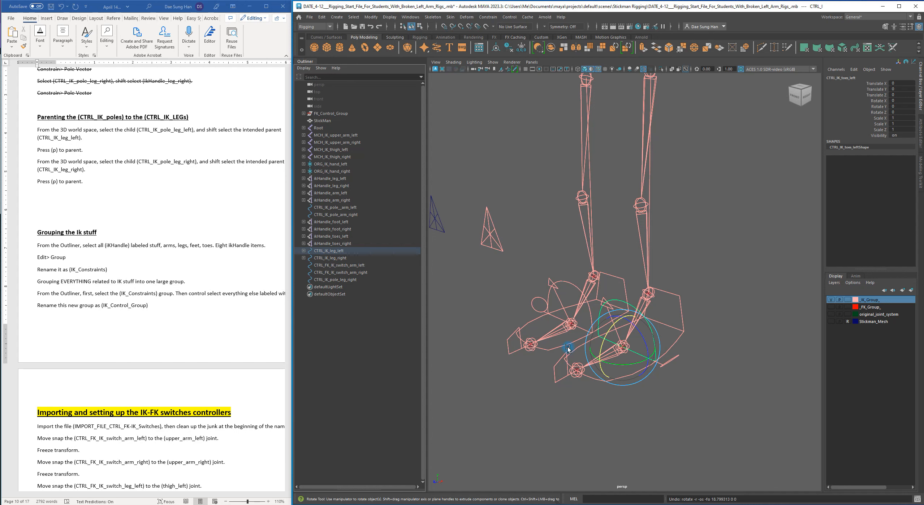
# Locate the CTRL_IK_pole_leg_right and CTRL_IK_leg_right controllers in the 3D view, selecting each, and clear the selection.
pyautogui.keyDown('alt'); pyautogui.moveTo(568, 347); pyautogui.dragTo(596, 330); pyautogui.keyUp('alt')
pyautogui.scroll(-3, 572, 349)
pyautogui.click(704, 337)
pyautogui.keyDown('alt'); pyautogui.moveTo(610, 367); pyautogui.dragTo(591, 332); pyautogui.keyUp('alt')
pyautogui.keyDown('alt'); pyautogui.moveTo(580, 318); pyautogui.dragTo(559, 333, button='middle'); pyautogui.keyUp('alt')
pyautogui.click(522, 339)
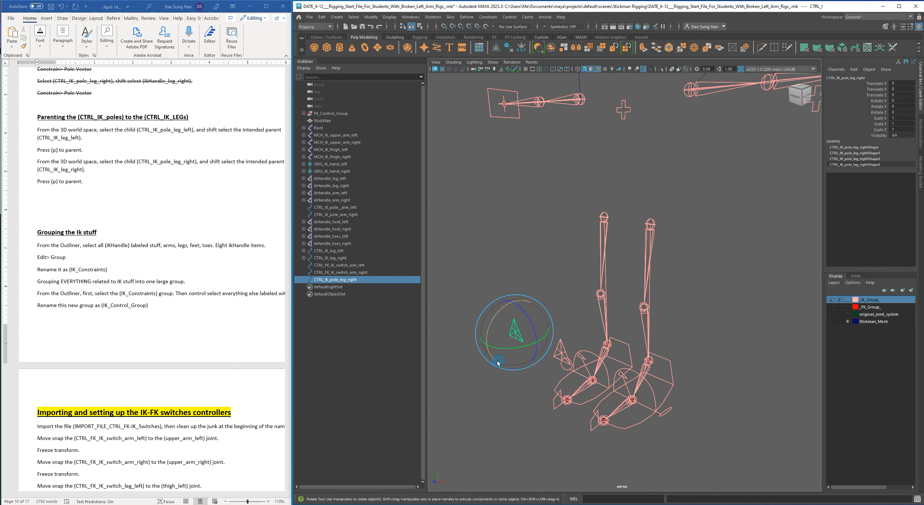
pyautogui.keyDown('alt'); pyautogui.moveTo(561, 350); pyautogui.dragTo(574, 317, button='middle'); pyautogui.keyUp('alt')
pyautogui.keyDown('alt'); pyautogui.moveTo(574, 317); pyautogui.dragTo(652, 324, button='right'); pyautogui.keyUp('alt')
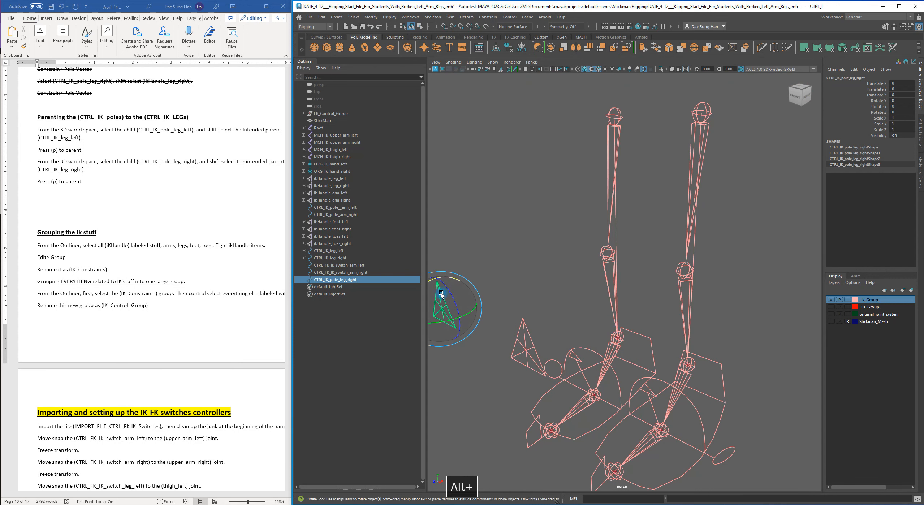
pyautogui.click(645, 335)
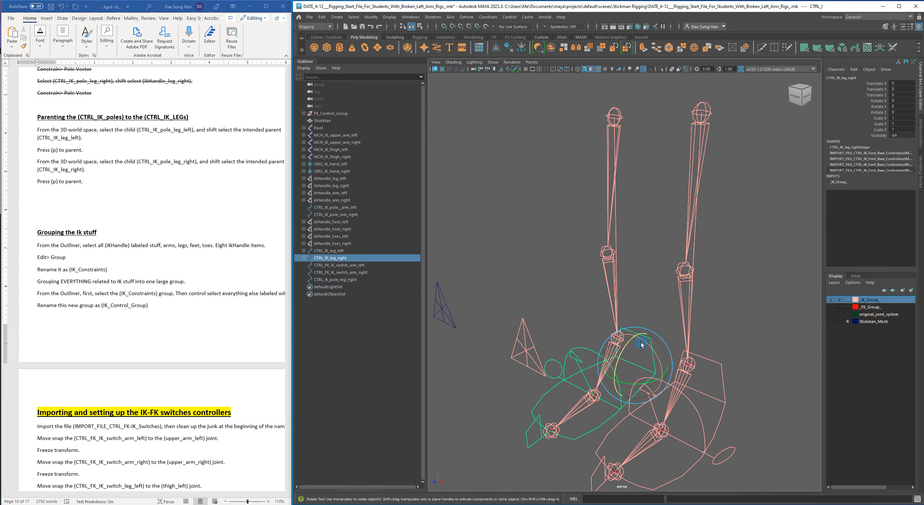
pyautogui.click(667, 282)
pyautogui.keyDown('alt'); pyautogui.moveTo(668, 281); pyautogui.dragTo(600, 274, button='right'); pyautogui.keyUp('alt')
pyautogui.keyDown('alt'); pyautogui.moveTo(600, 274); pyautogui.dragTo(610, 265, button='middle'); pyautogui.keyUp('alt')
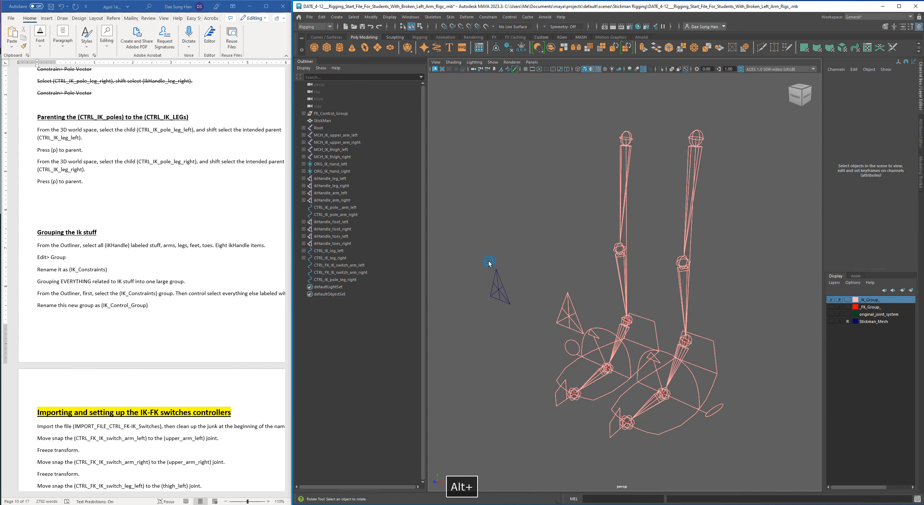
# Parent the CTRL_IK_pole_leg_right controller under the CTRL_IK_leg_right foot controller.
pyautogui.moveTo(475, 242); pyautogui.dragTo(506, 337)
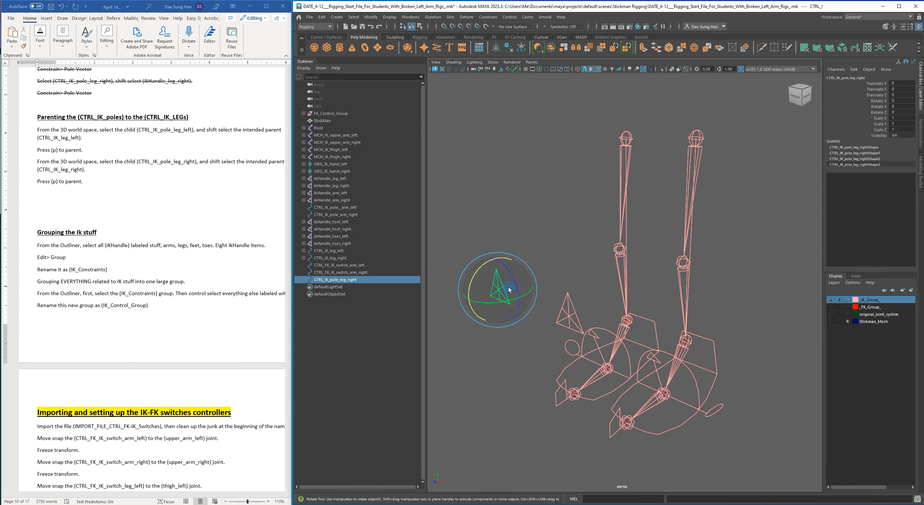
pyautogui.keyDown('alt'); pyautogui.moveTo(570, 303); pyautogui.dragTo(664, 319, button='right'); pyautogui.keyUp('alt')
pyautogui.keyDown('shift'); pyautogui.click(665, 319); pyautogui.keyUp('shift')
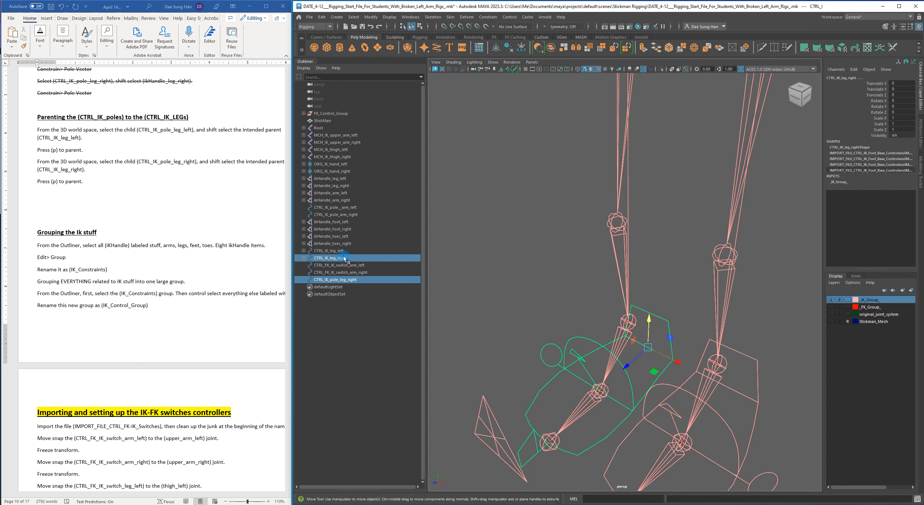
pyautogui.press('p')
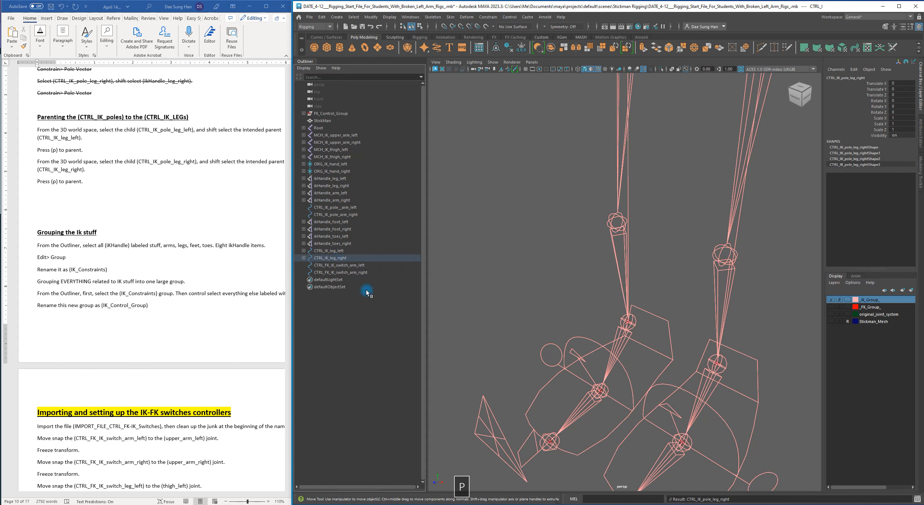
# Expand the full CTRL_IK_leg_right hierarchy and check that CTRL_IK_pole_leg_right is nested in it.
pyautogui.click(303, 257)
pyautogui.click(337, 347)
pyautogui.click(329, 275)
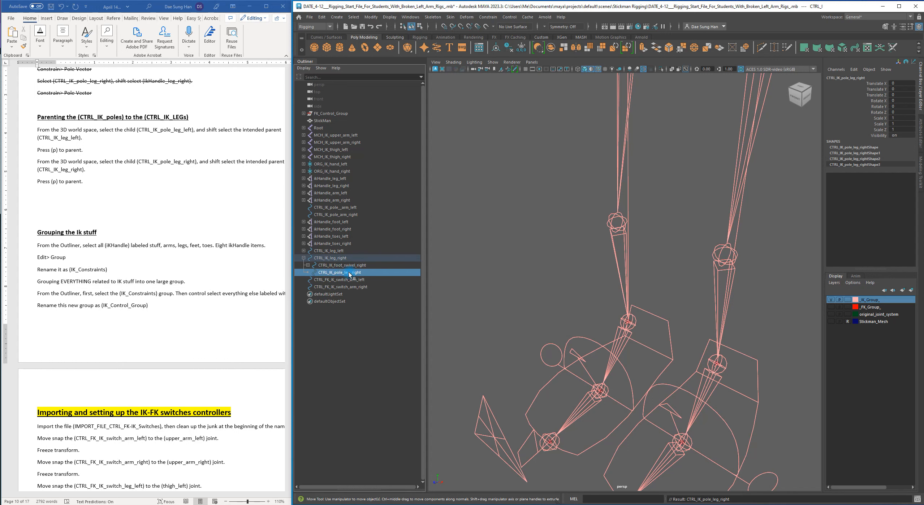
pyautogui.click(308, 265)
pyautogui.click(312, 272)
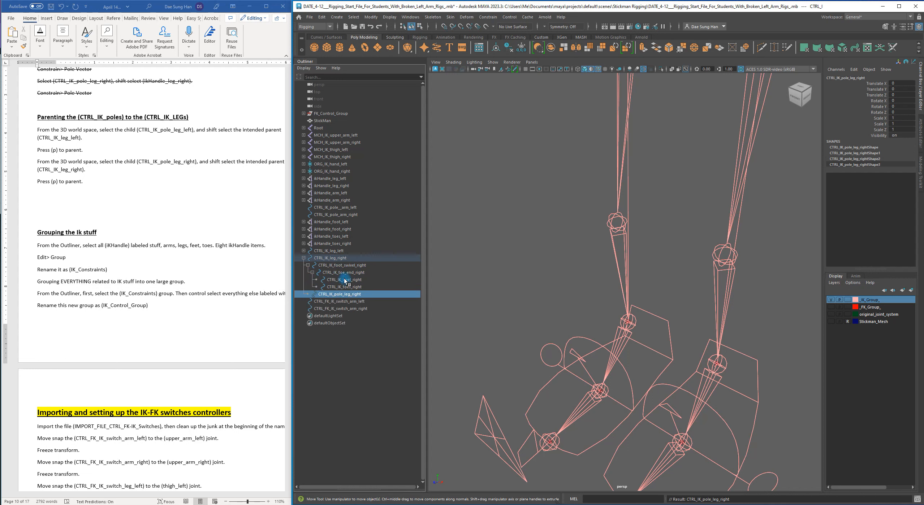
pyautogui.click(326, 258)
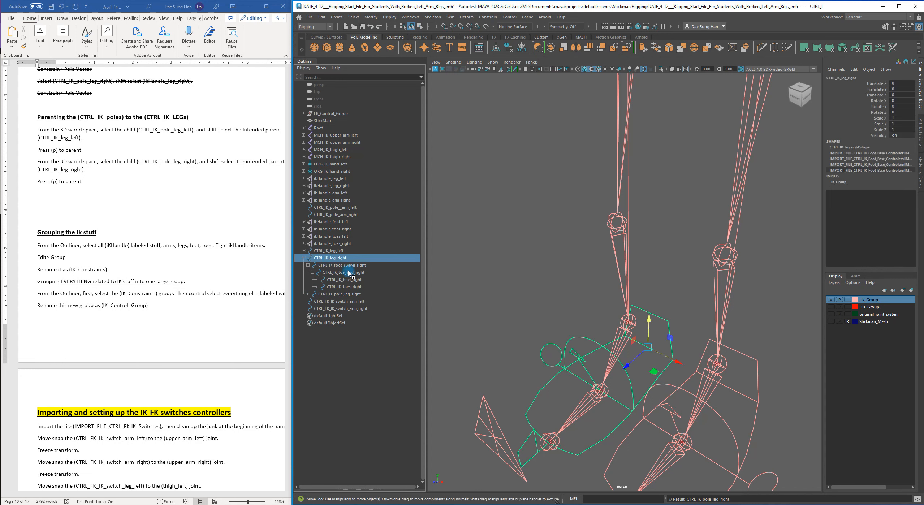
pyautogui.keyDown('shift'); pyautogui.click(335, 293); pyautogui.keyUp('shift')
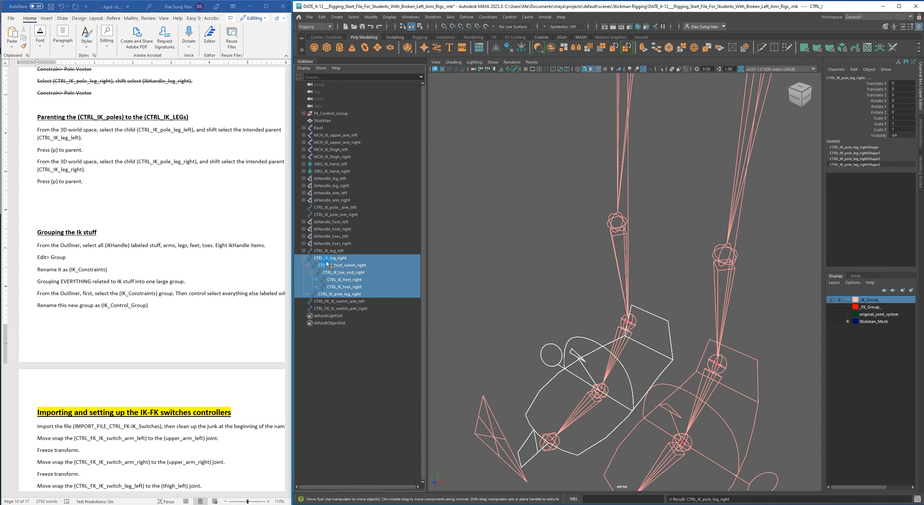
# Test-raise the CTRL_IK_leg_right foot controller with its pole controller parented, undo the test moves and clear the selection.
pyautogui.click(510, 274)
pyautogui.keyDown('alt'); pyautogui.moveTo(670, 373); pyautogui.dragTo(650, 309); pyautogui.keyUp('alt')
pyautogui.keyDown('alt'); pyautogui.moveTo(650, 309); pyautogui.dragTo(664, 296); pyautogui.keyUp('alt')
pyautogui.moveTo(652, 340); pyautogui.dragTo(643, 251)
pyautogui.moveTo(655, 318)
pyautogui.keyDown('alt'); pyautogui.mouseDown()
pyautogui.moveTo(608, 294)
pyautogui.moveTo(761, 273)
pyautogui.moveTo(741, 315)
pyautogui.moveTo(654, 318)
pyautogui.mouseUp(); pyautogui.keyUp('alt')
pyautogui.moveTo(514, 249); pyautogui.dragTo(500, 218)
pyautogui.keyDown('alt'); pyautogui.moveTo(560, 269); pyautogui.dragTo(557, 311); pyautogui.keyUp('alt')
pyautogui.moveTo(499, 291); pyautogui.dragTo(545, 311)
pyautogui.hotkey('ctrl', 'z')
pyautogui.hotkey('ctrl', 'z')
pyautogui.hotkey('ctrl', 'z')
pyautogui.click(580, 252)
# Review the whole IK rig from the front and at an angle, and collapse the CTRL_IK_leg_right hierarchy.
pyautogui.scroll(-2, 645, 291)
pyautogui.scroll(-3, 614, 288)
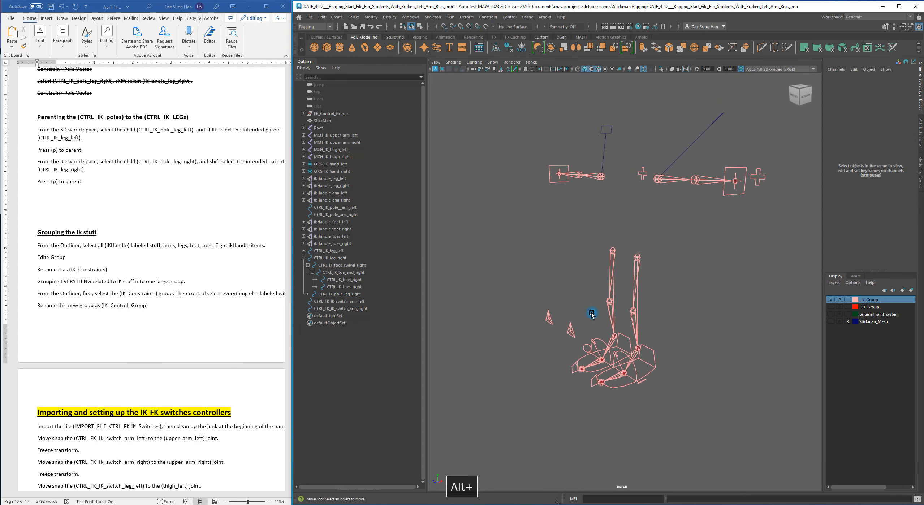
pyautogui.keyDown('alt'); pyautogui.moveTo(539, 354); pyautogui.dragTo(639, 357); pyautogui.keyUp('alt')
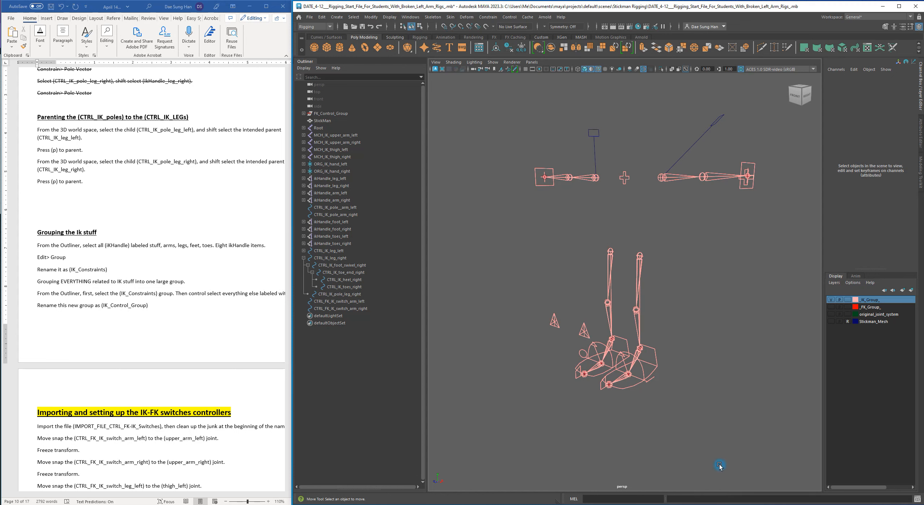
pyautogui.keyDown('alt'); pyautogui.moveTo(610, 313); pyautogui.dragTo(629, 361); pyautogui.keyUp('alt')
pyautogui.keyDown('alt'); pyautogui.moveTo(629, 361); pyautogui.dragTo(614, 255, button='right'); pyautogui.keyUp('alt')
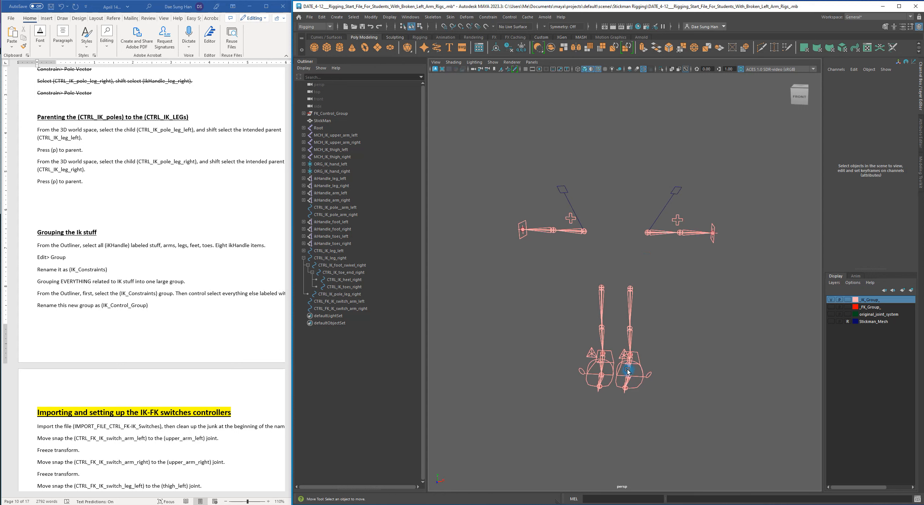
pyautogui.click(303, 258)
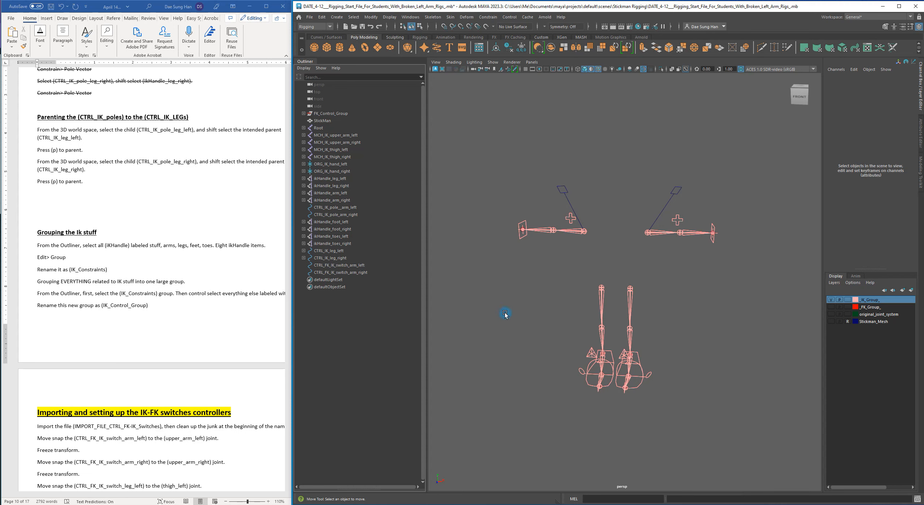
pyautogui.keyDown('alt'); pyautogui.moveTo(561, 294); pyautogui.dragTo(529, 275); pyautogui.keyUp('alt')
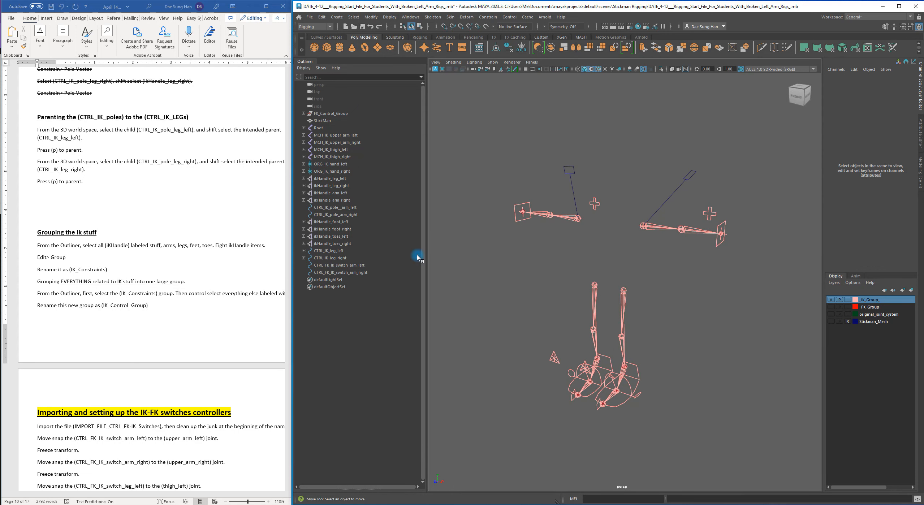
# Strike through the completed instructions on parenting the CTRL_IK_poles to the CTRL_IK_LEGs in the Word document.
pyautogui.click(341, 272)
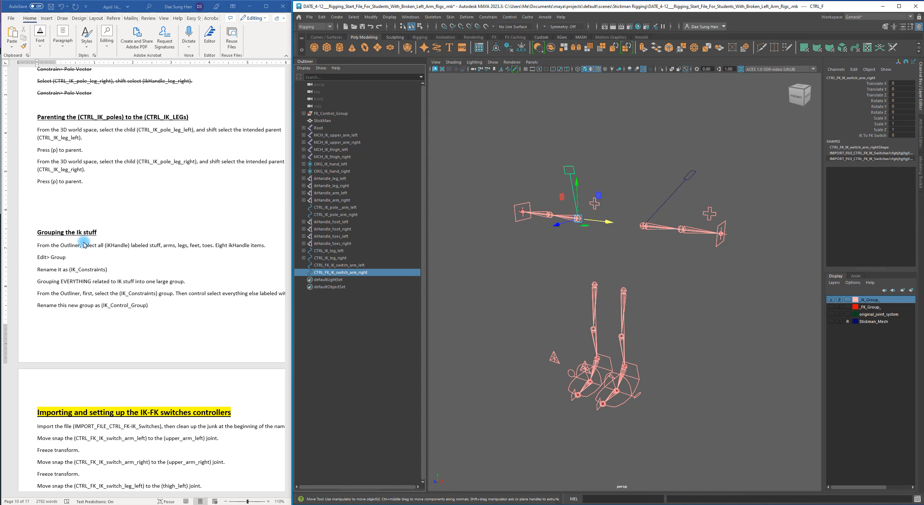
pyautogui.click(73, 236)
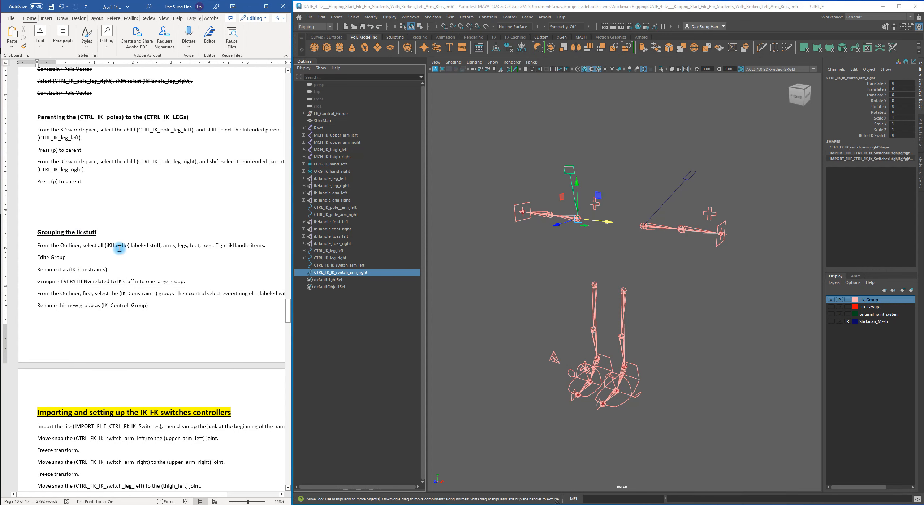
pyautogui.moveTo(109, 181); pyautogui.dragTo(38, 118)
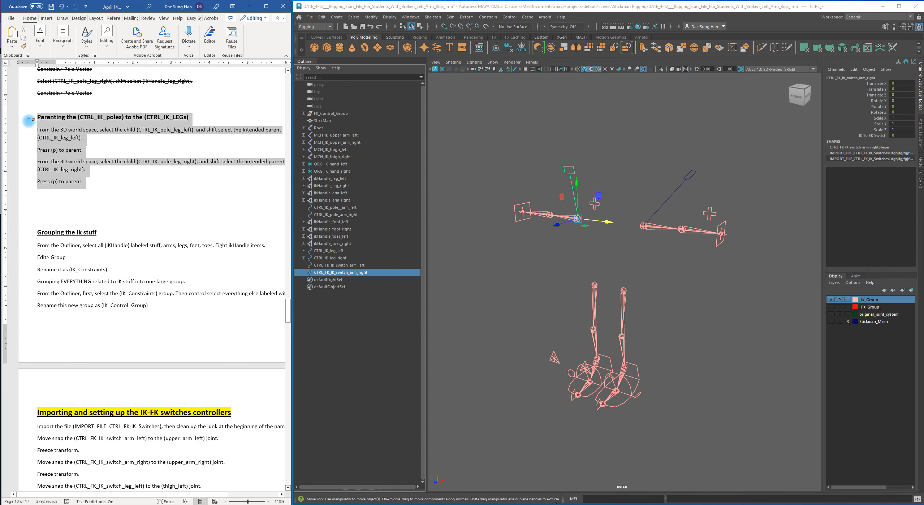
pyautogui.click(158, 103)
pyautogui.click(79, 207)
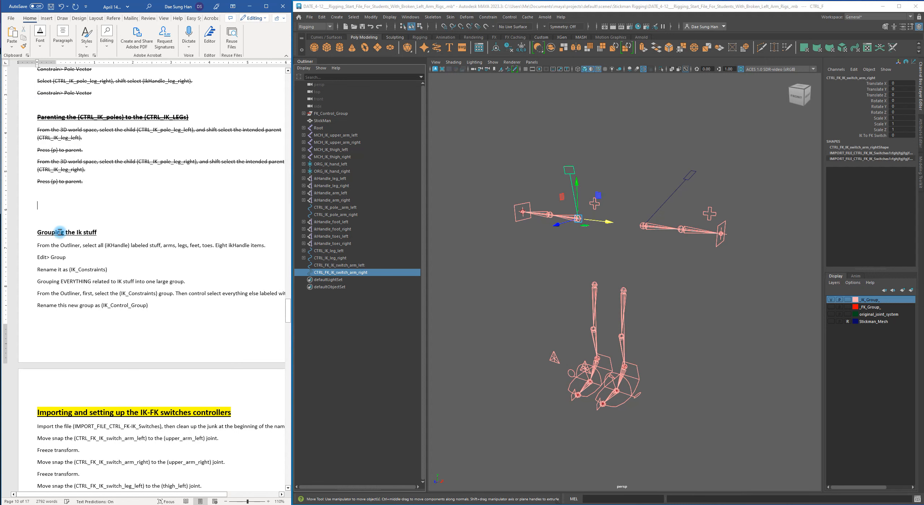
# Clear the selection in Maya and examine the contents of FK_Control_Group as a reference for the IK grouping, then collapse it.
pyautogui.click(356, 316)
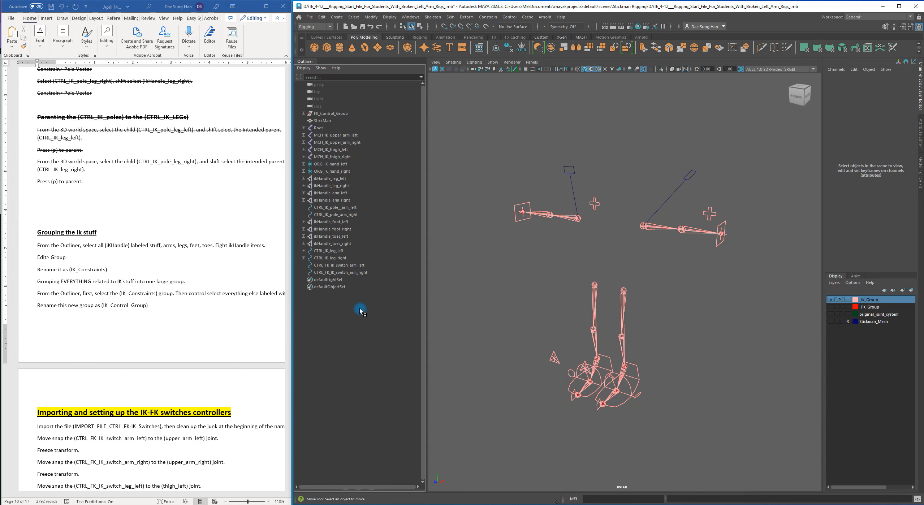
pyautogui.click(329, 135)
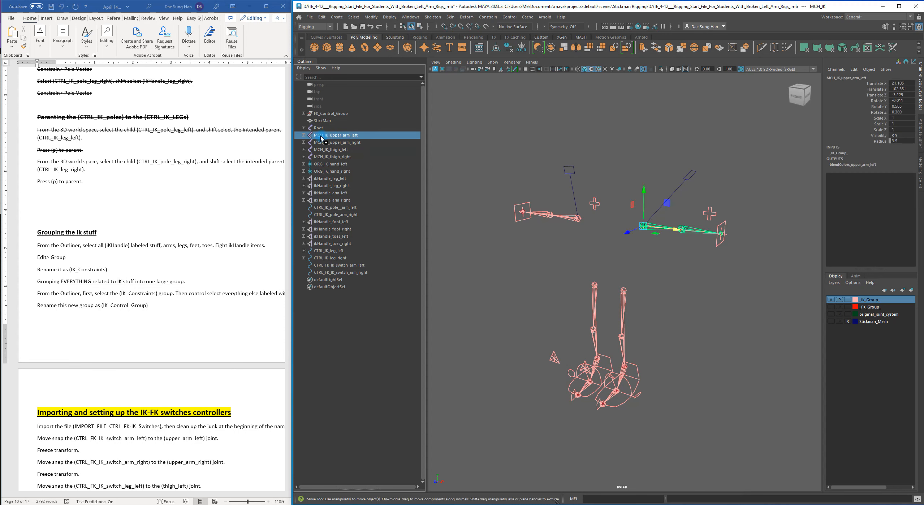
pyautogui.click(320, 113)
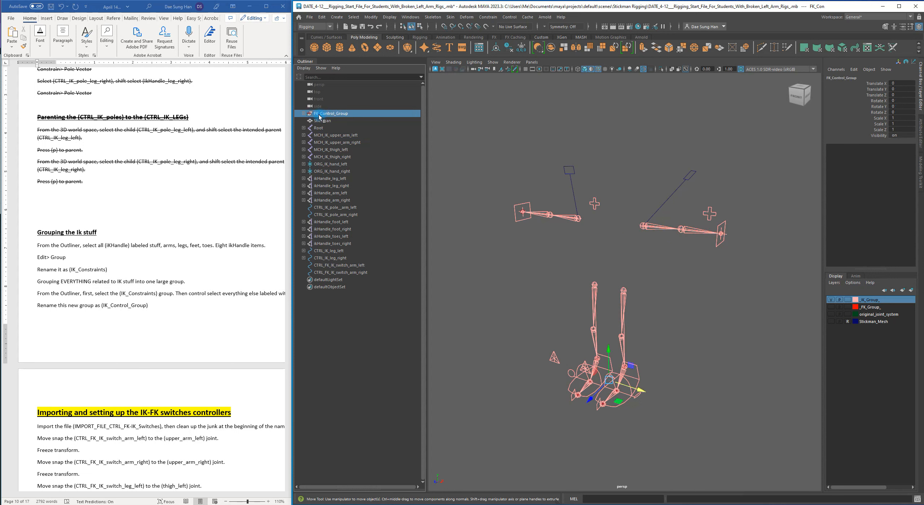
pyautogui.click(303, 114)
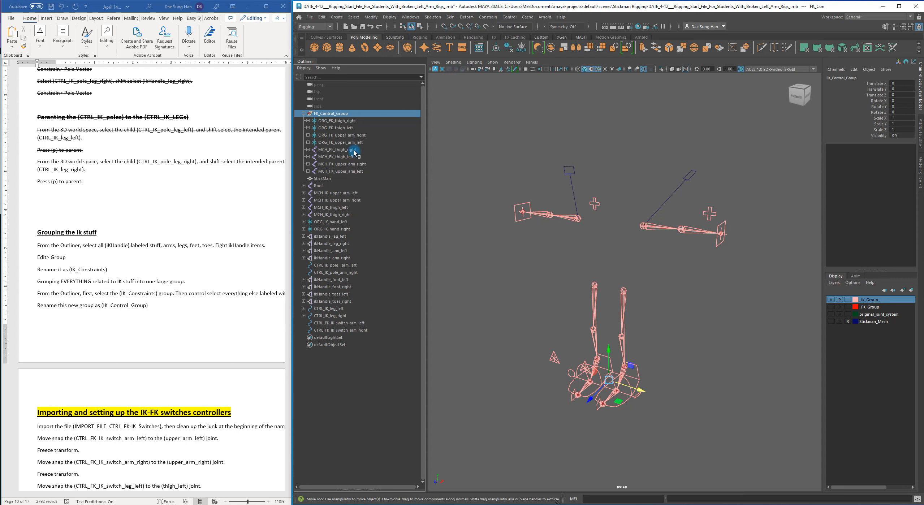
pyautogui.click(304, 114)
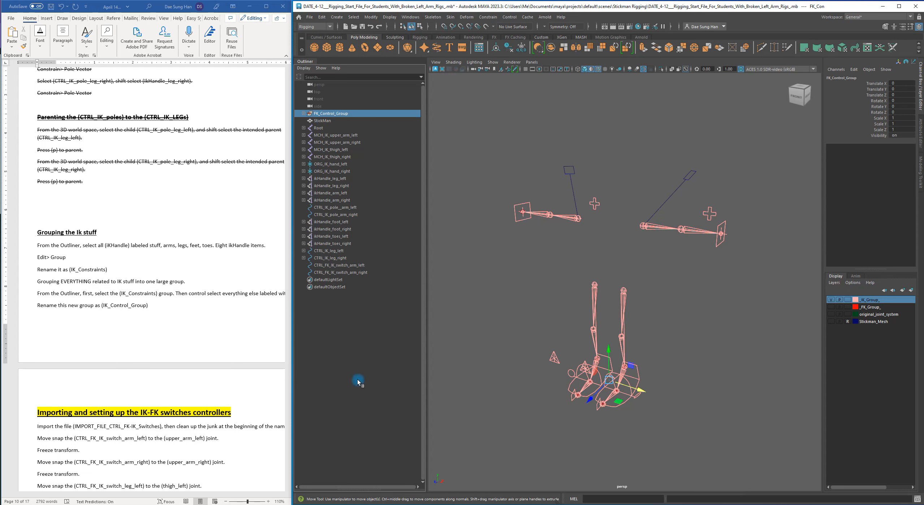
# Select the four MCH_IK upper arm and thigh chains together with ORG_IK_hand_left and ORG_IK_hand_right.
pyautogui.click(322, 135)
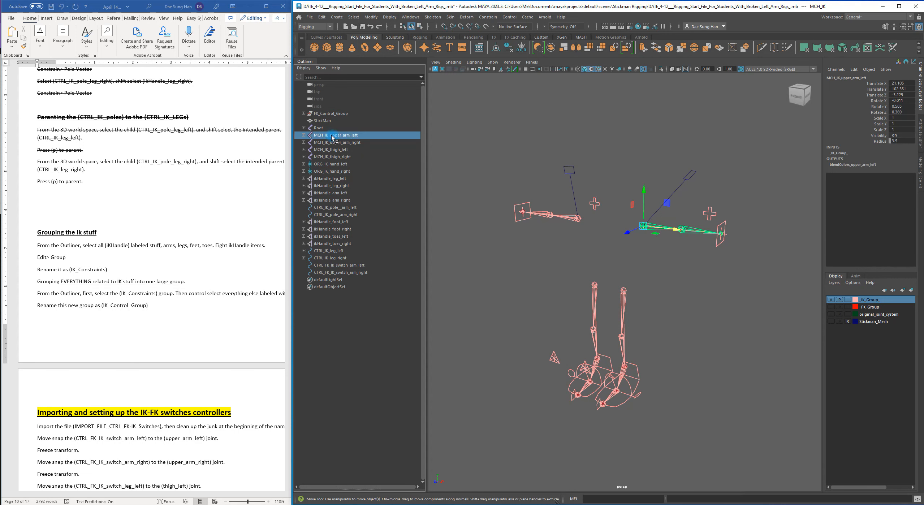
pyautogui.keyDown('shift'); pyautogui.click(331, 142); pyautogui.keyUp('shift')
pyautogui.keyDown('shift'); pyautogui.click(330, 150); pyautogui.keyUp('shift')
pyautogui.keyDown('shift'); pyautogui.click(329, 157); pyautogui.keyUp('shift')
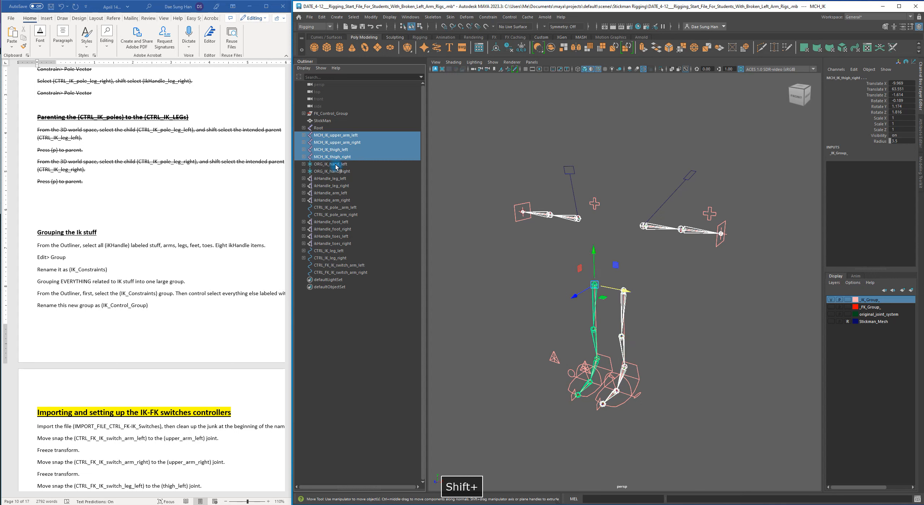
pyautogui.keyDown('shift'); pyautogui.click(328, 164); pyautogui.keyUp('shift')
pyautogui.keyDown('shift'); pyautogui.click(328, 172); pyautogui.keyUp('shift')
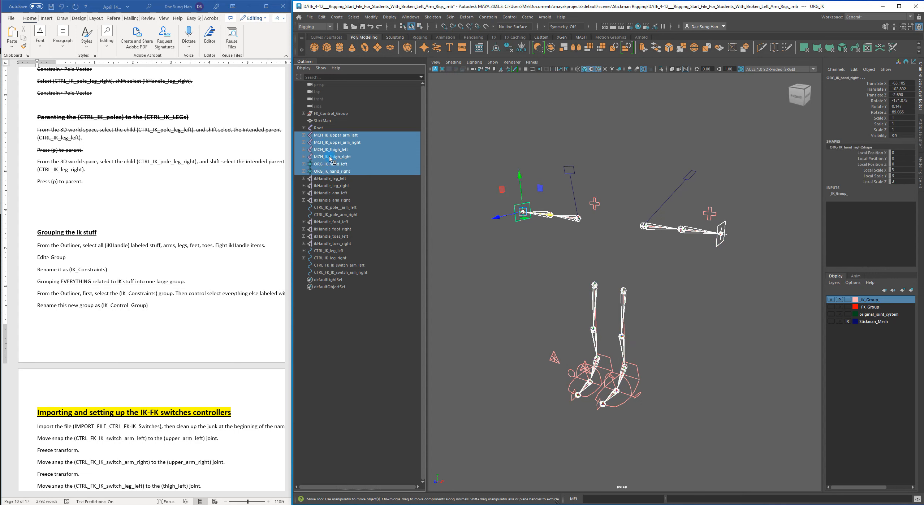
# Add all eight ikHandles, both CTRL_IK pole arm controllers and both CTRL_IK leg controllers to the selection.
pyautogui.keyDown('shift'); pyautogui.click(317, 179); pyautogui.keyUp('shift')
pyautogui.keyDown('shift'); pyautogui.click(327, 186); pyautogui.keyUp('shift')
pyautogui.keyDown('shift'); pyautogui.click(326, 192); pyautogui.keyUp('shift')
pyautogui.keyDown('shift'); pyautogui.click(324, 200); pyautogui.keyUp('shift')
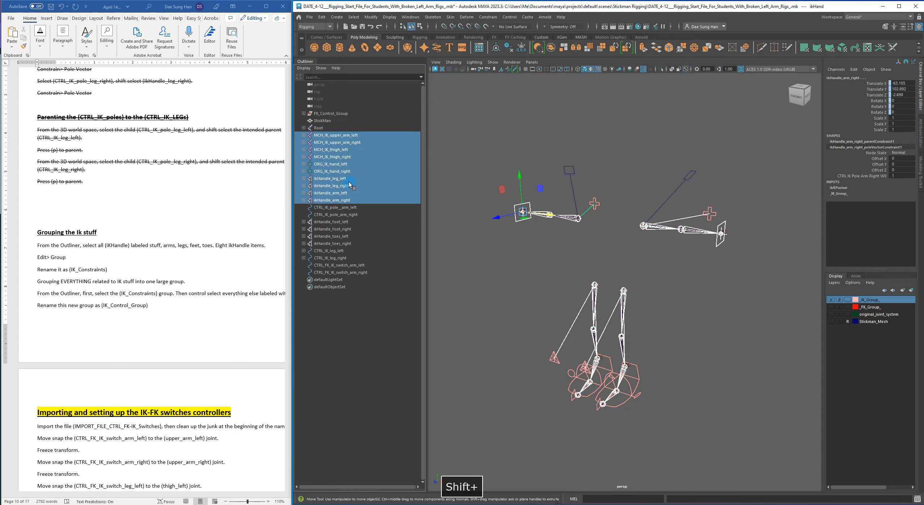
pyautogui.keyDown('shift'); pyautogui.click(328, 214); pyautogui.keyUp('shift')
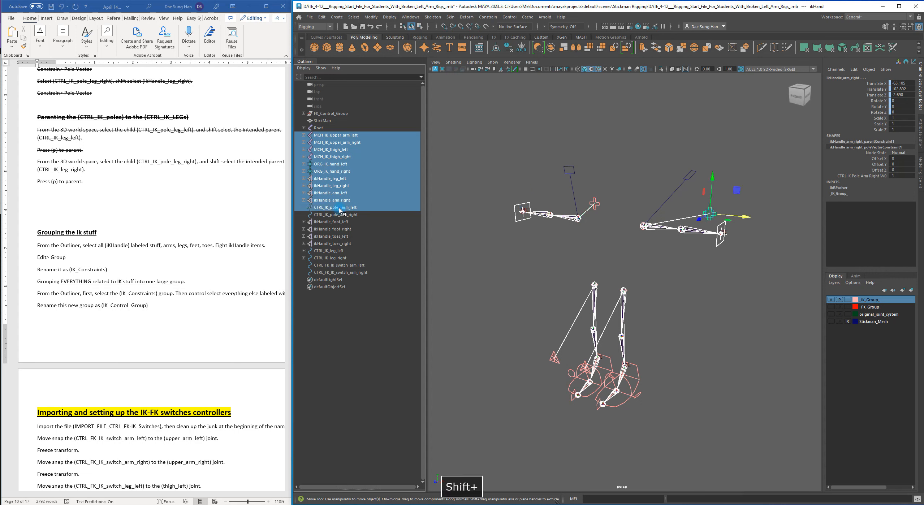
pyautogui.keyDown('shift'); pyautogui.click(324, 222); pyautogui.keyUp('shift')
pyautogui.keyDown('shift'); pyautogui.click(325, 229); pyautogui.keyUp('shift')
pyautogui.keyDown('shift'); pyautogui.click(329, 237); pyautogui.keyUp('shift')
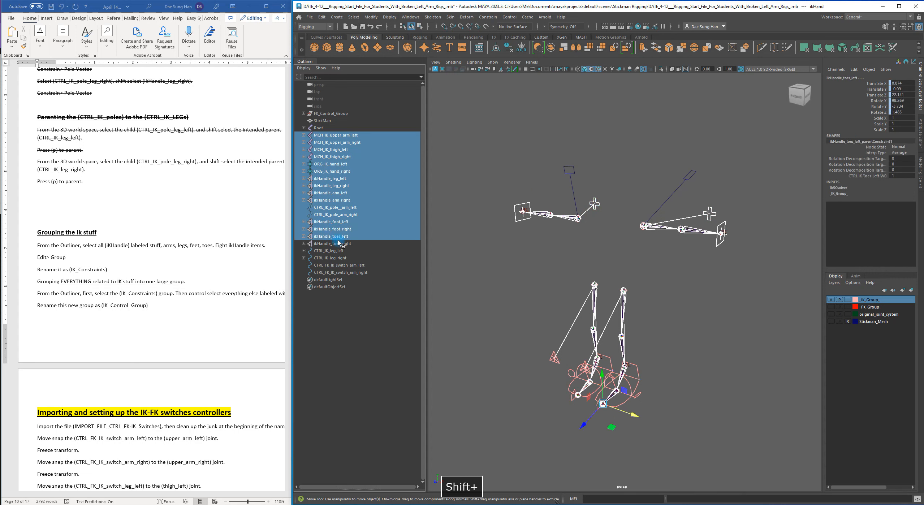
pyautogui.keyDown('shift'); pyautogui.click(333, 243); pyautogui.keyUp('shift')
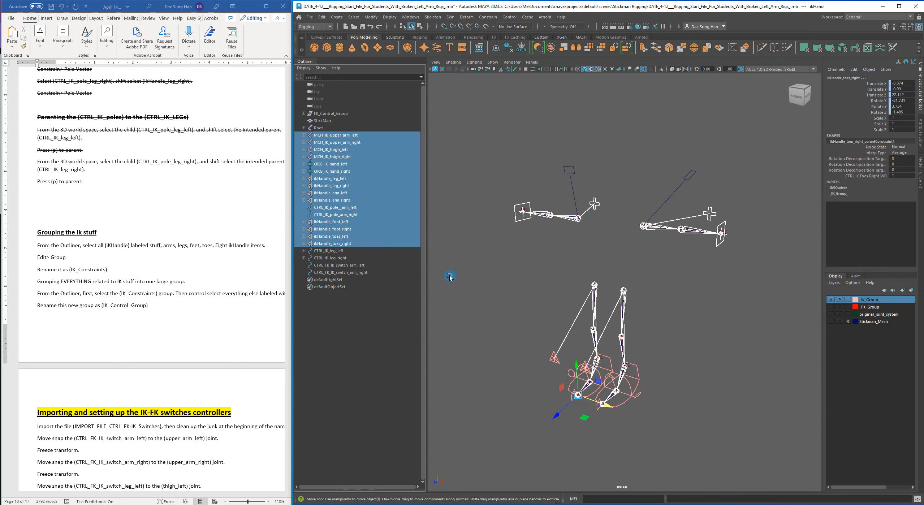
pyautogui.keyDown('shift'); pyautogui.click(328, 251); pyautogui.keyUp('shift')
pyautogui.keyDown('shift'); pyautogui.click(333, 258); pyautogui.keyUp('shift')
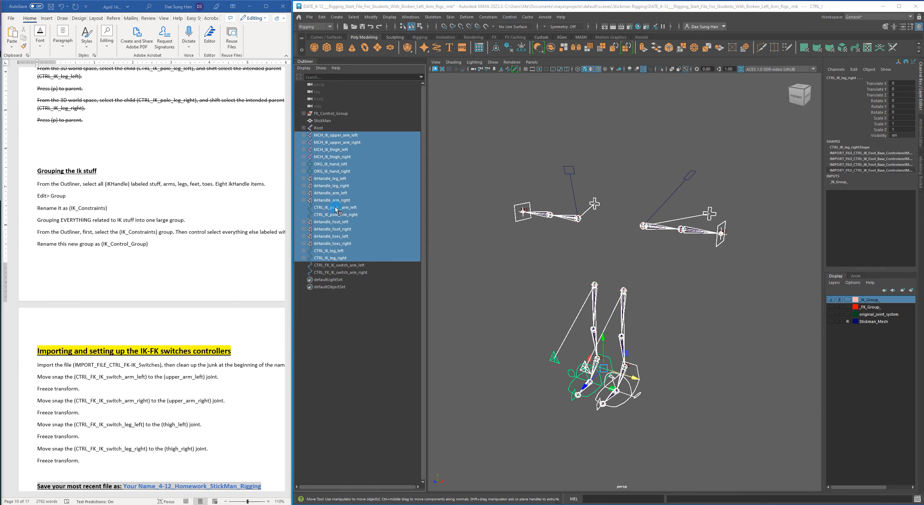
# Remove the CTRL_IK controllers, ORG_IK hands and MCH_IK chains from the selection, keeping only the eight ikHandles.
pyautogui.keyDown('ctrl'); pyautogui.click(336, 209); pyautogui.keyUp('ctrl')
pyautogui.keyDown('ctrl'); pyautogui.click(337, 215); pyautogui.keyUp('ctrl')
pyautogui.keyDown('ctrl'); pyautogui.click(335, 251); pyautogui.keyUp('ctrl')
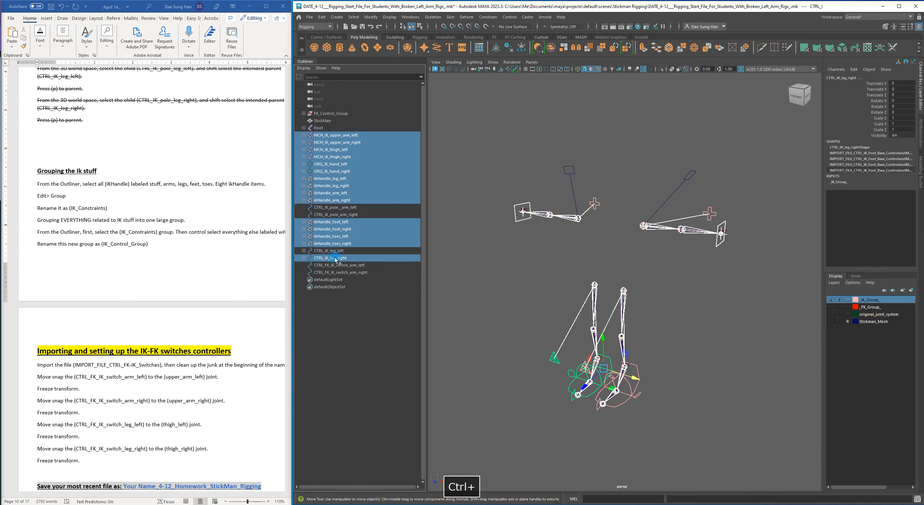
pyautogui.keyDown('ctrl'); pyautogui.click(335, 257); pyautogui.keyUp('ctrl')
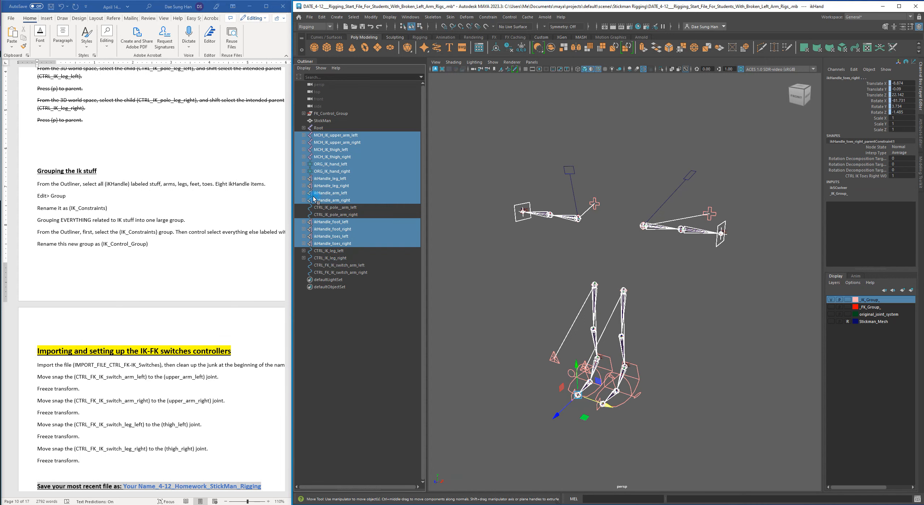
pyautogui.keyDown('ctrl'); pyautogui.click(322, 172); pyautogui.keyUp('ctrl')
pyautogui.keyDown('ctrl'); pyautogui.click(324, 164); pyautogui.keyUp('ctrl')
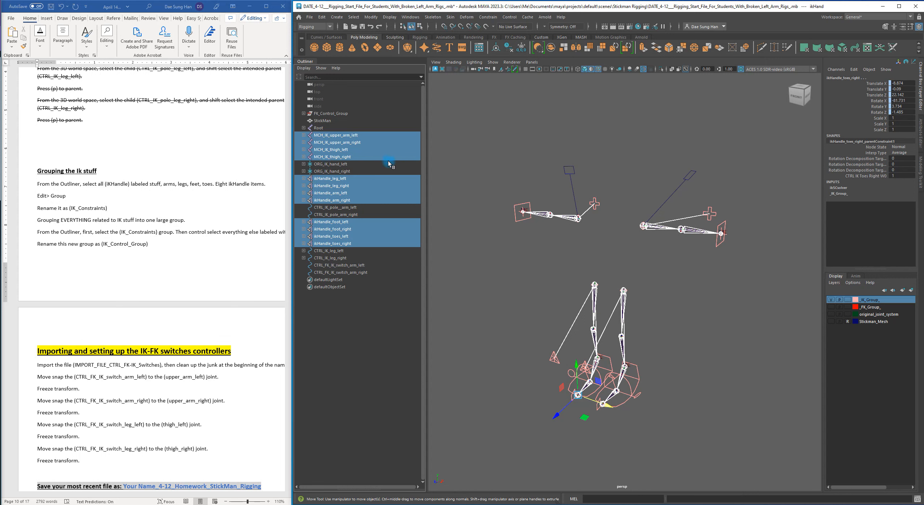
pyautogui.keyDown('ctrl'); pyautogui.click(335, 136); pyautogui.keyUp('ctrl')
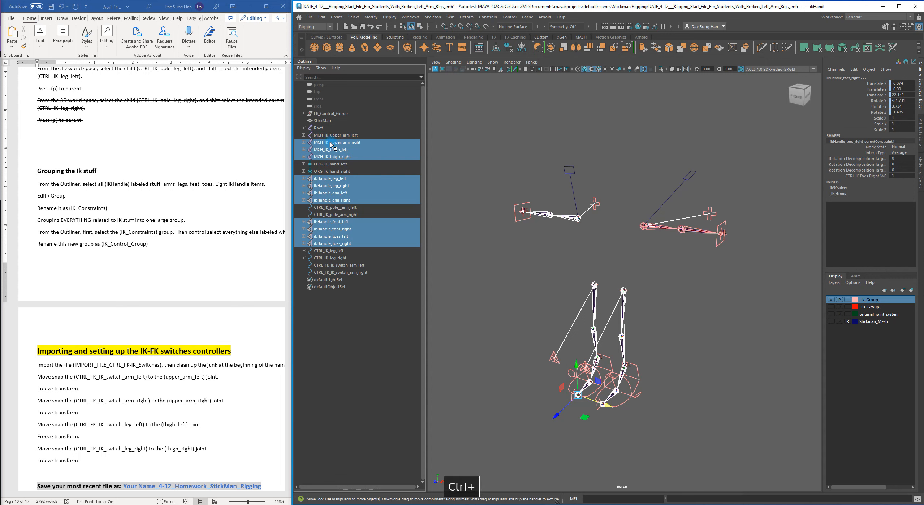
pyautogui.keyDown('ctrl'); pyautogui.click(330, 143); pyautogui.keyUp('ctrl')
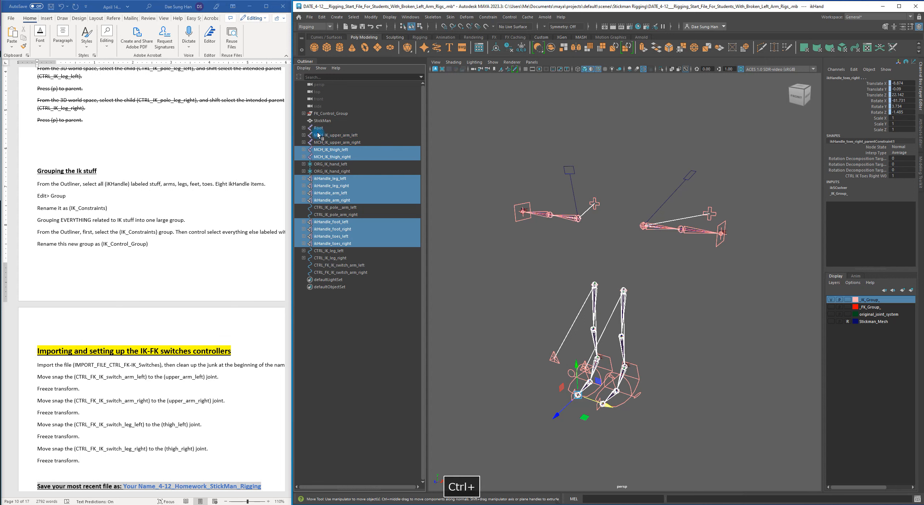
pyautogui.keyDown('ctrl'); pyautogui.click(336, 150); pyautogui.keyUp('ctrl')
pyautogui.keyDown('ctrl'); pyautogui.click(335, 156); pyautogui.keyUp('ctrl')
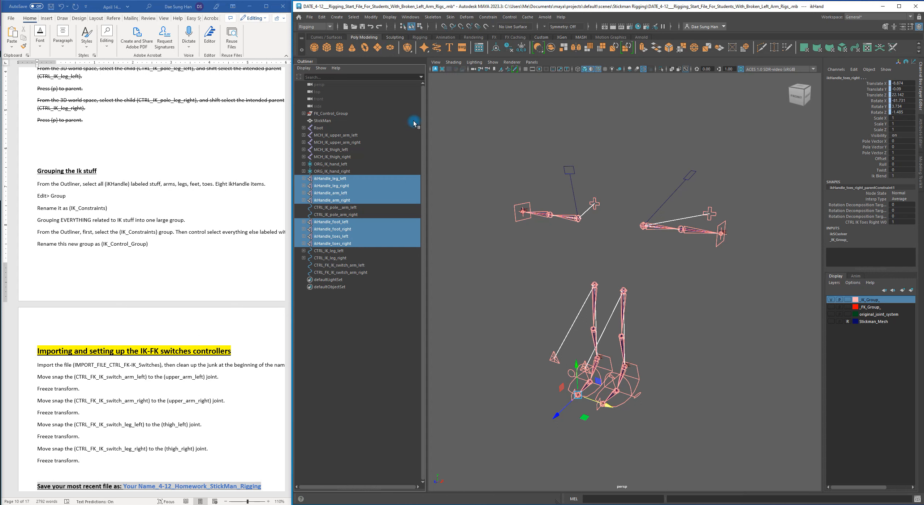
# Group the eight selected ikHandles and name the group IK_Control_Group.
pyautogui.click(321, 17)
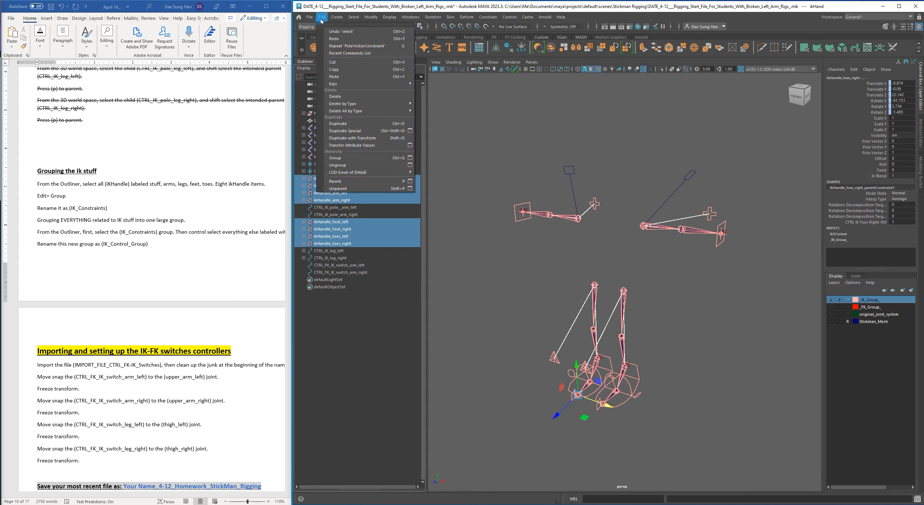
pyautogui.click(343, 159)
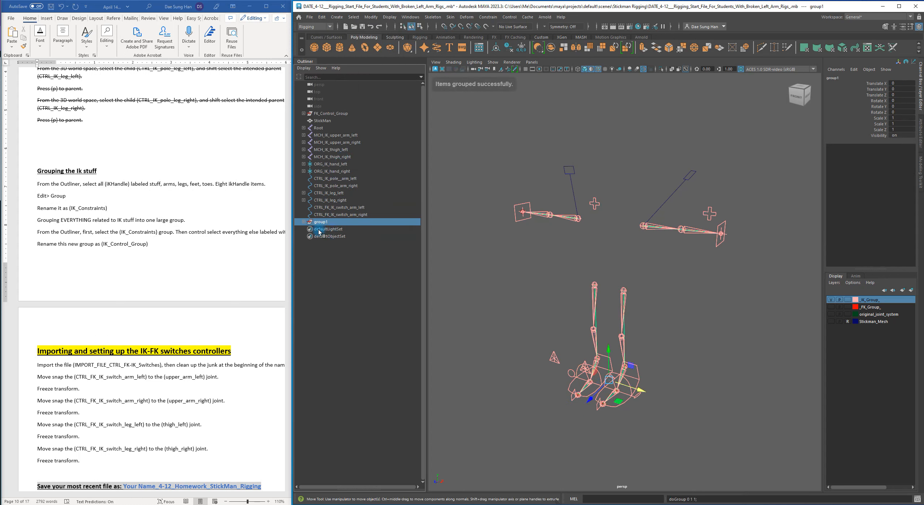
pyautogui.doubleClick(329, 222)
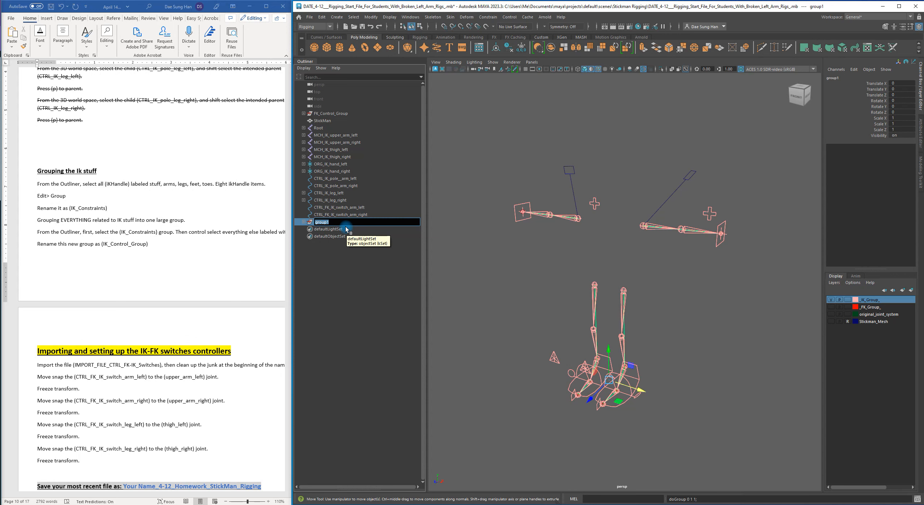
pyautogui.write('IK_')
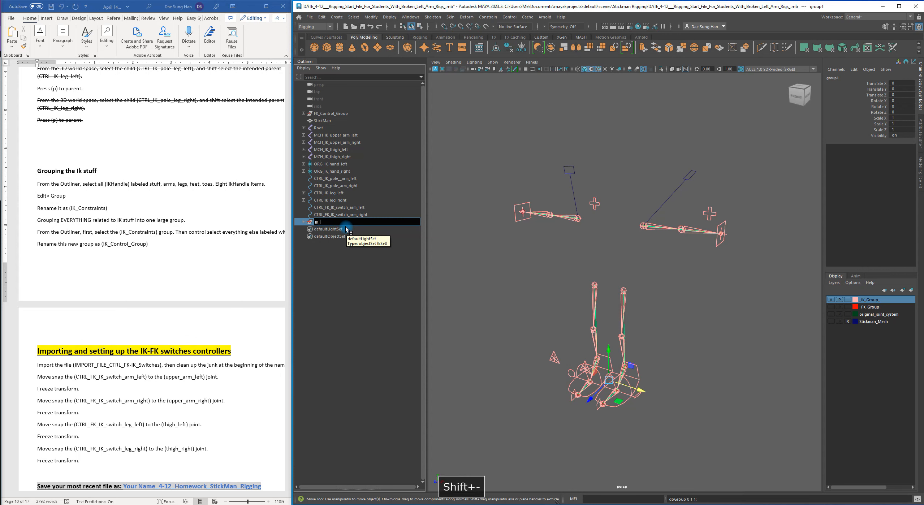
pyautogui.write('Control')
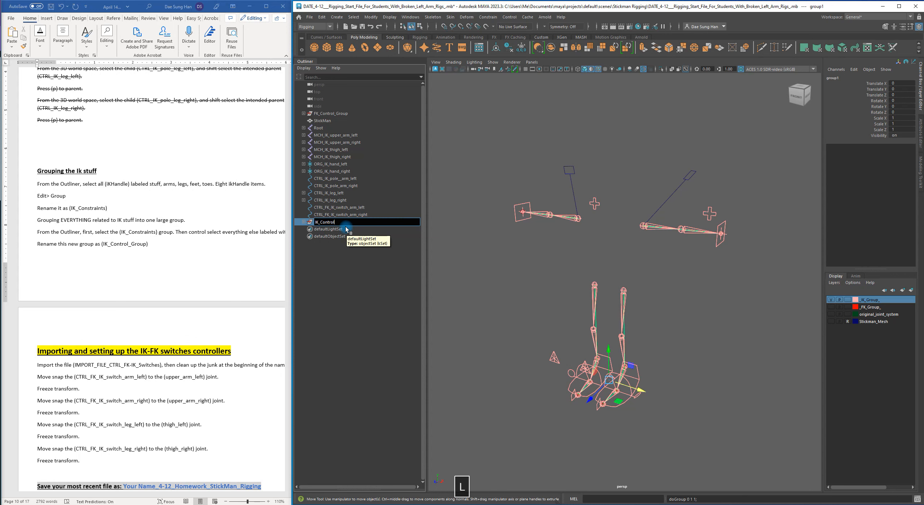
pyautogui.write('_Group')
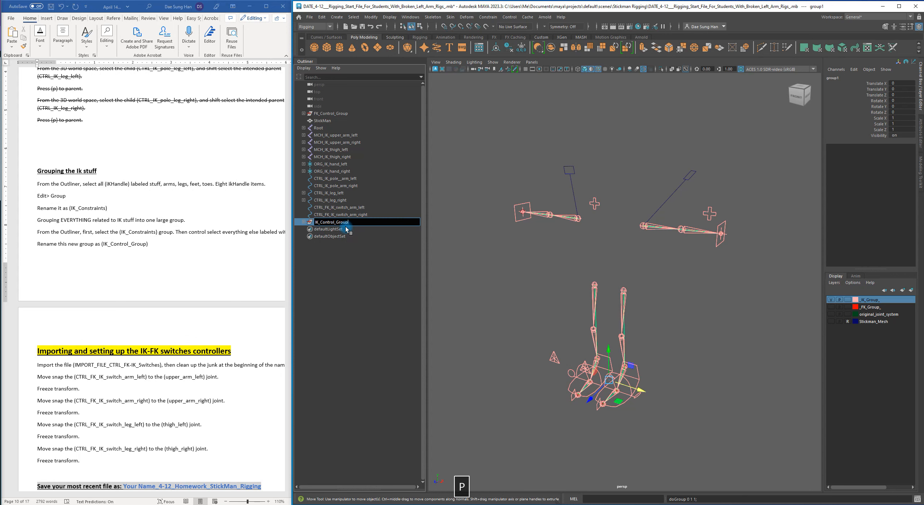
pyautogui.press('Return')
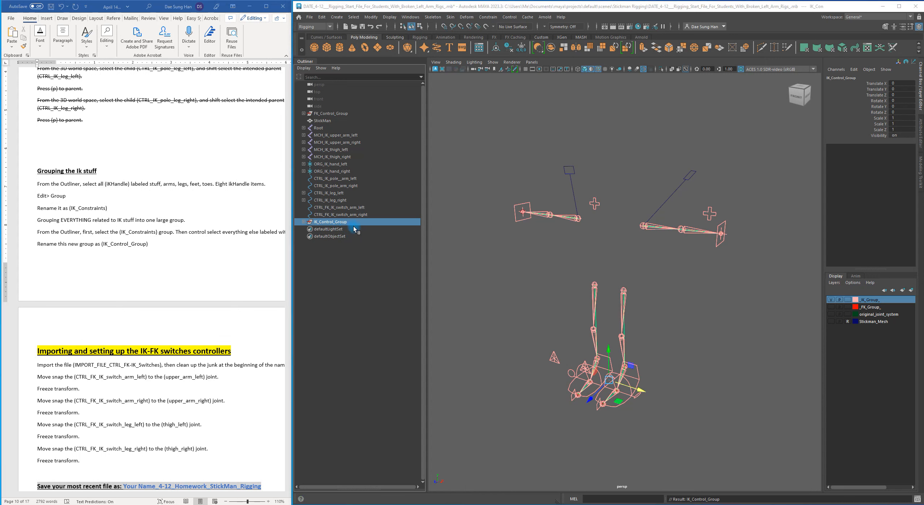
# Rename the new ikHandle group as IK_Constraints_Group.
pyautogui.doubleClick(338, 222)
pyautogui.moveTo(334, 222); pyautogui.dragTo(321, 222)
pyautogui.write('Con')
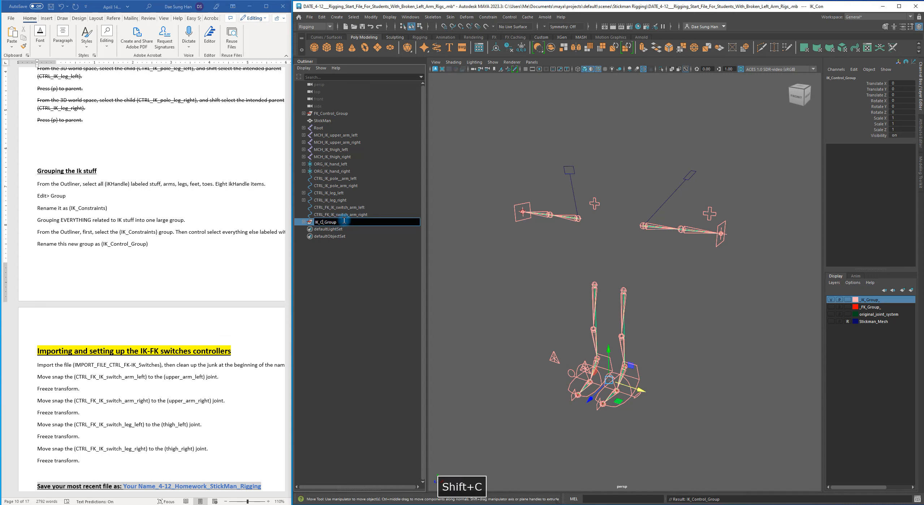
pyautogui.write('straint')
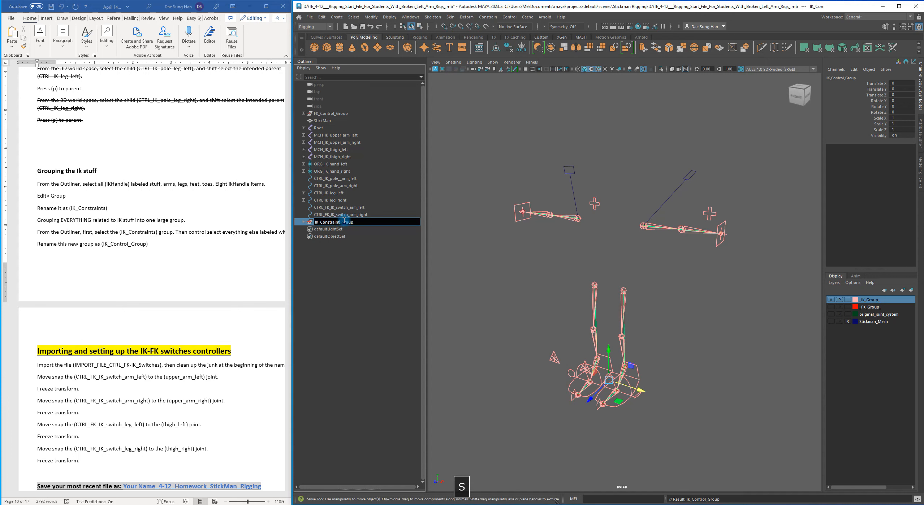
pyautogui.write('s')
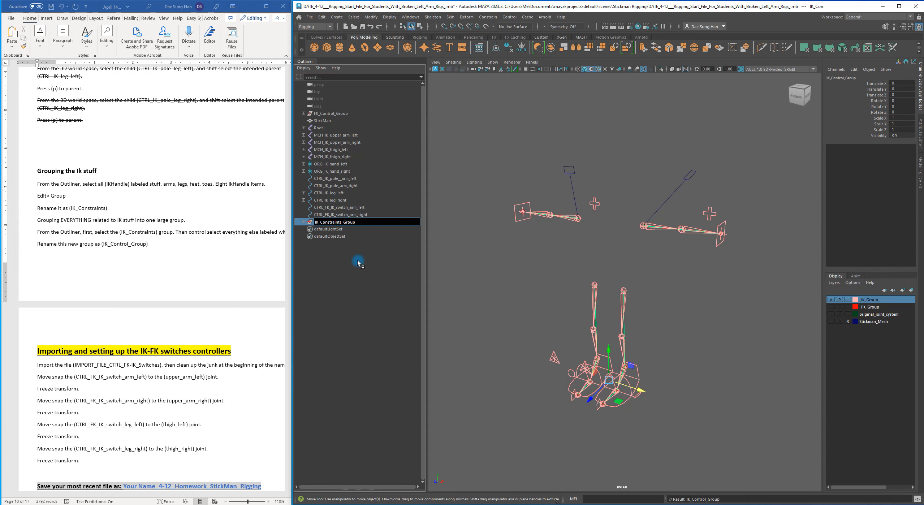
pyautogui.press('Return')
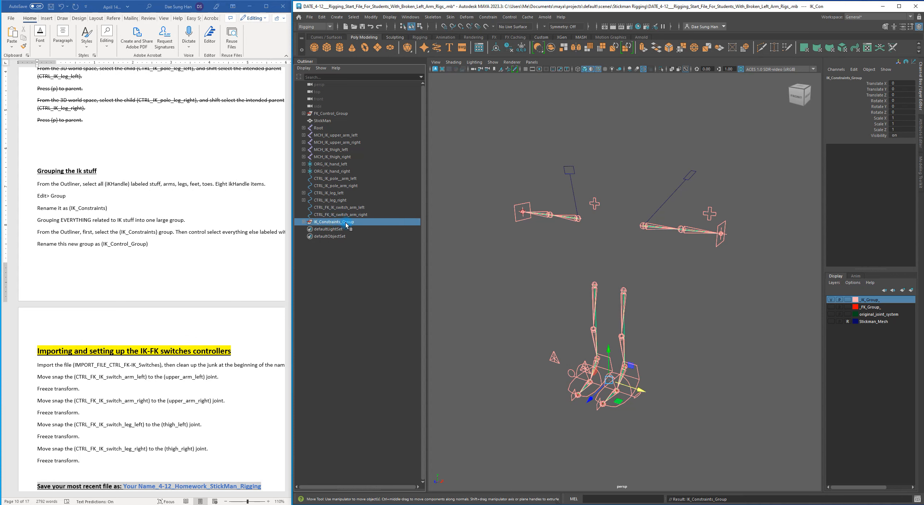
pyautogui.keyDown('alt'); pyautogui.moveTo(563, 311); pyautogui.dragTo(596, 324); pyautogui.keyUp('alt')
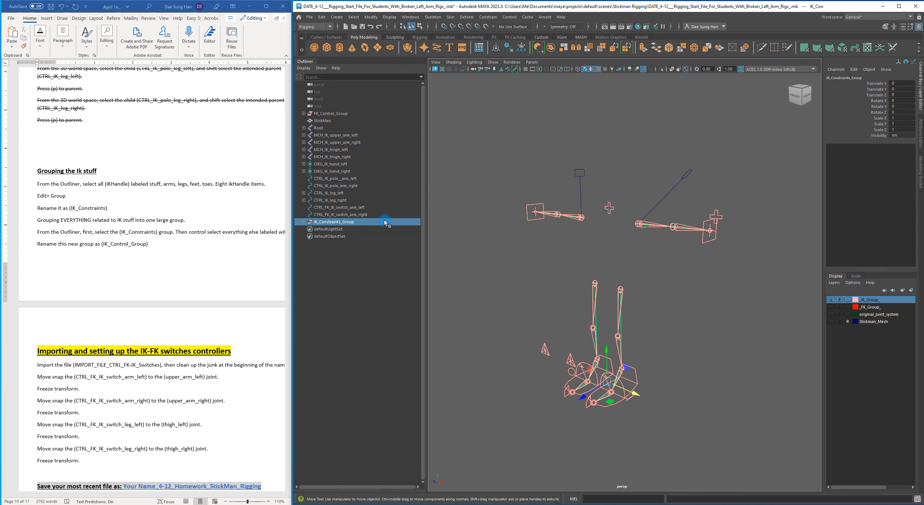
# Select IK_Constraints_Group together with the left and right MCH_IK upper arm and thigh chains.
pyautogui.click(354, 247)
pyautogui.click(339, 222)
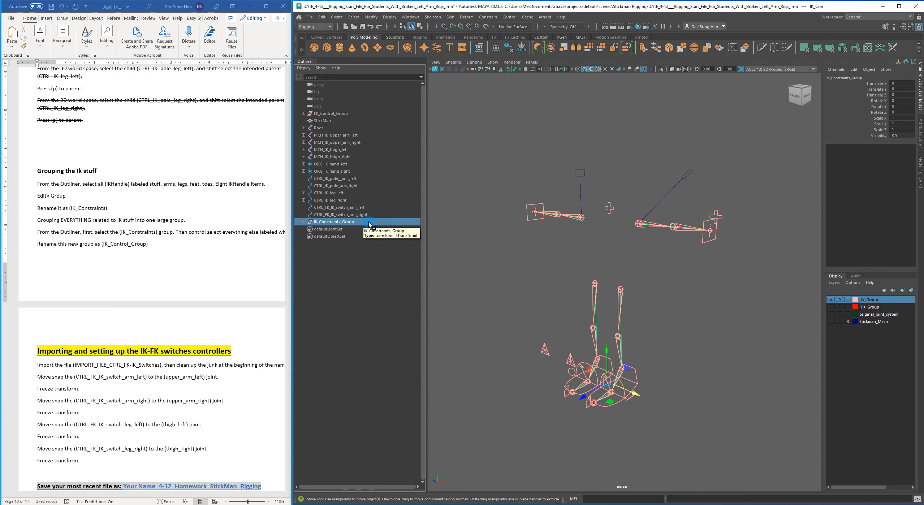
pyautogui.keyDown('ctrl'); pyautogui.click(349, 136); pyautogui.keyUp('ctrl')
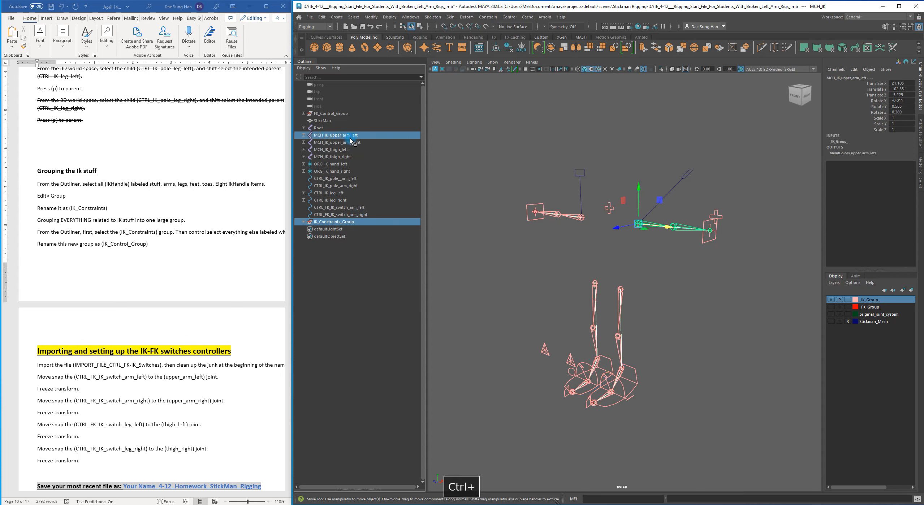
pyautogui.keyDown('ctrl'); pyautogui.click(344, 142); pyautogui.keyUp('ctrl')
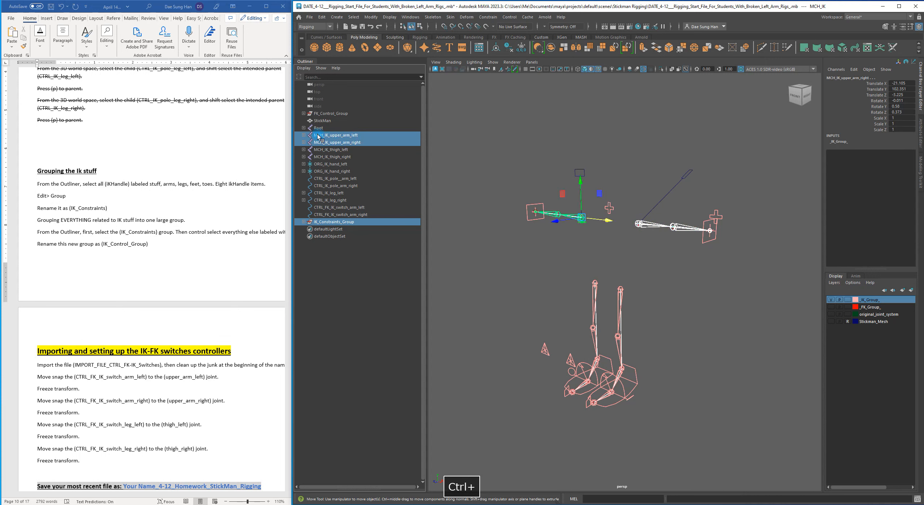
pyautogui.keyDown('ctrl'); pyautogui.click(332, 151); pyautogui.keyUp('ctrl')
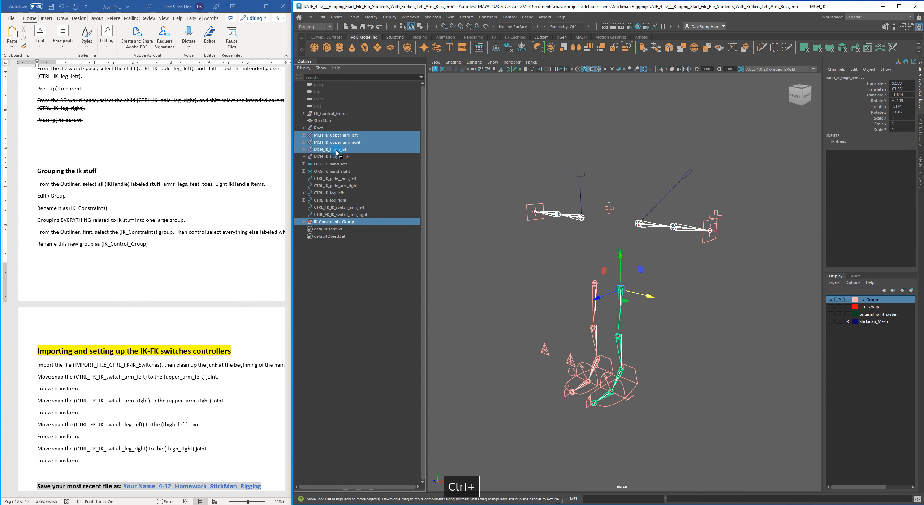
pyautogui.keyDown('ctrl'); pyautogui.click(325, 157); pyautogui.keyUp('ctrl')
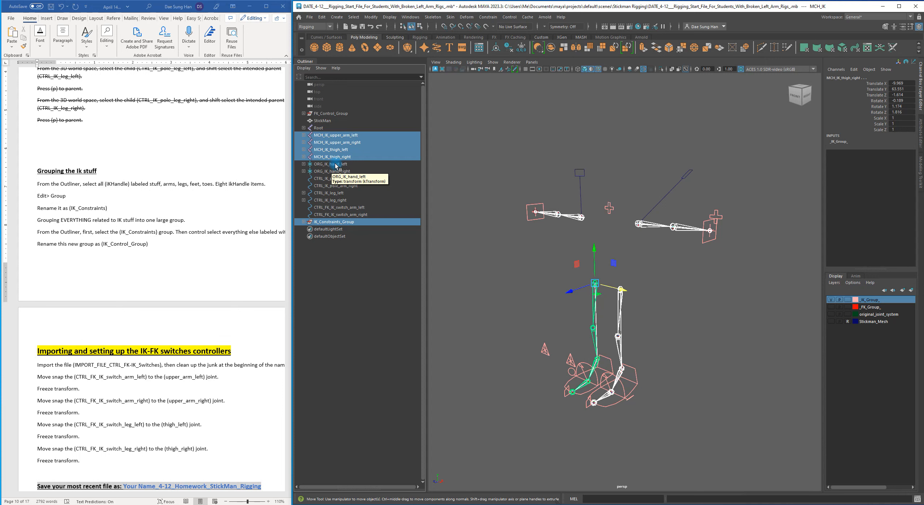
# Add both ORG_IK hands, both CTRL_IK pole arm controllers and both CTRL_IK leg controllers to the selection.
pyautogui.keyDown('ctrl'); pyautogui.click(330, 164); pyautogui.keyUp('ctrl')
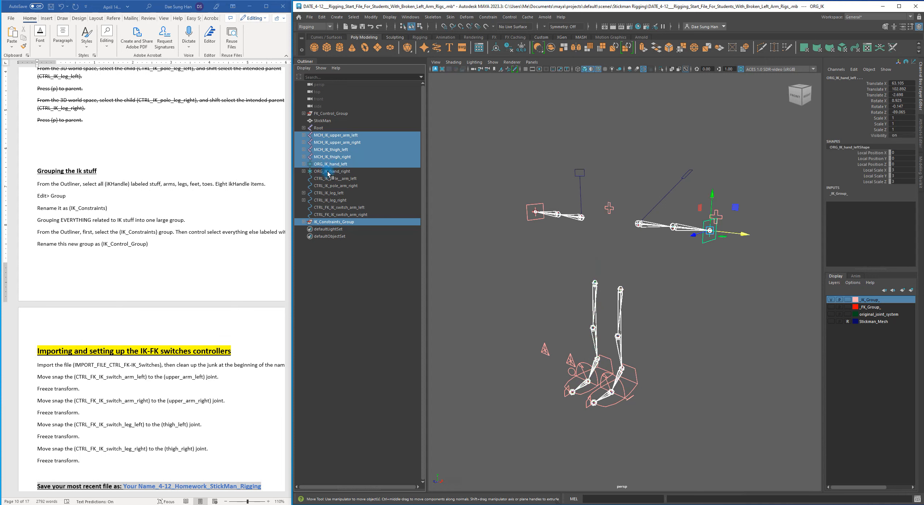
pyautogui.keyDown('ctrl'); pyautogui.click(337, 172); pyautogui.keyUp('ctrl')
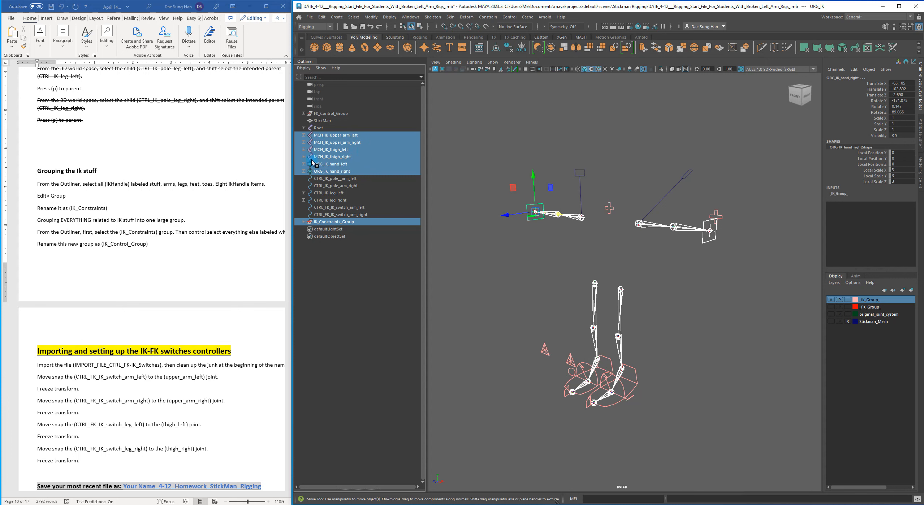
pyautogui.keyDown('ctrl'); pyautogui.click(341, 180); pyautogui.keyUp('ctrl')
pyautogui.keyDown('ctrl'); pyautogui.click(326, 186); pyautogui.keyUp('ctrl')
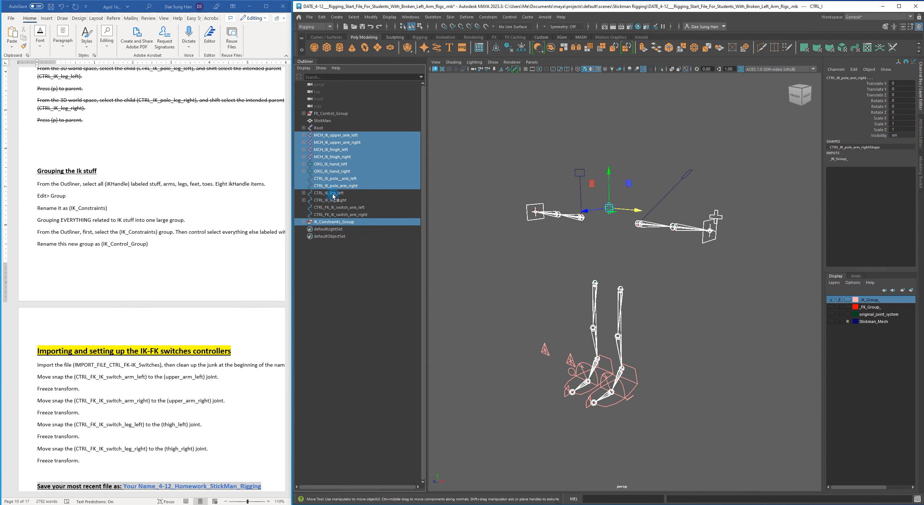
pyautogui.keyDown('ctrl'); pyautogui.click(333, 194); pyautogui.keyUp('ctrl')
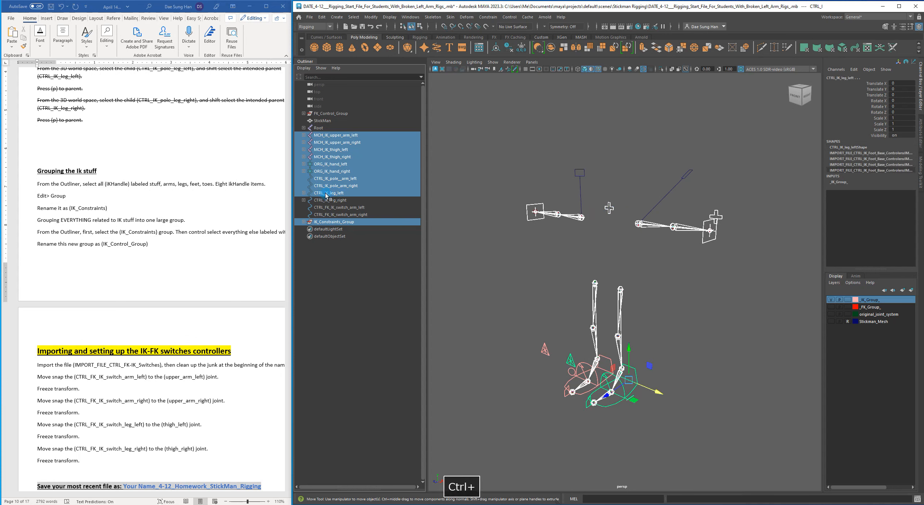
pyautogui.keyDown('ctrl'); pyautogui.click(334, 200); pyautogui.keyUp('ctrl')
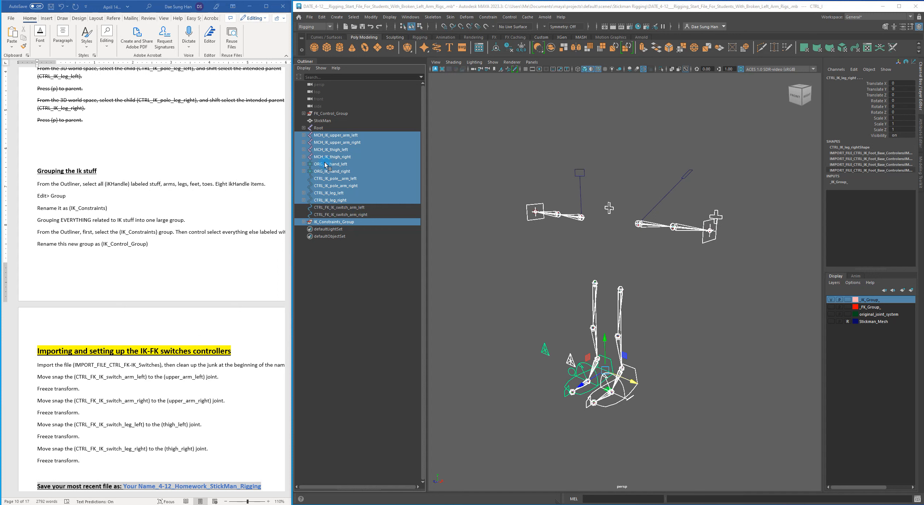
# Group all the selected IK objects and name the new group IK_Control_Group.
pyautogui.click(322, 17)
pyautogui.moveTo(334, 171)
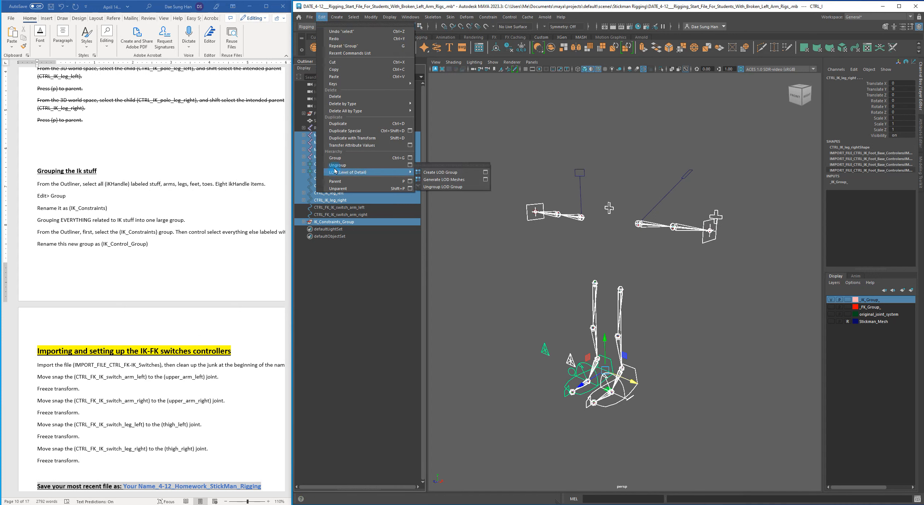
pyautogui.click(348, 157)
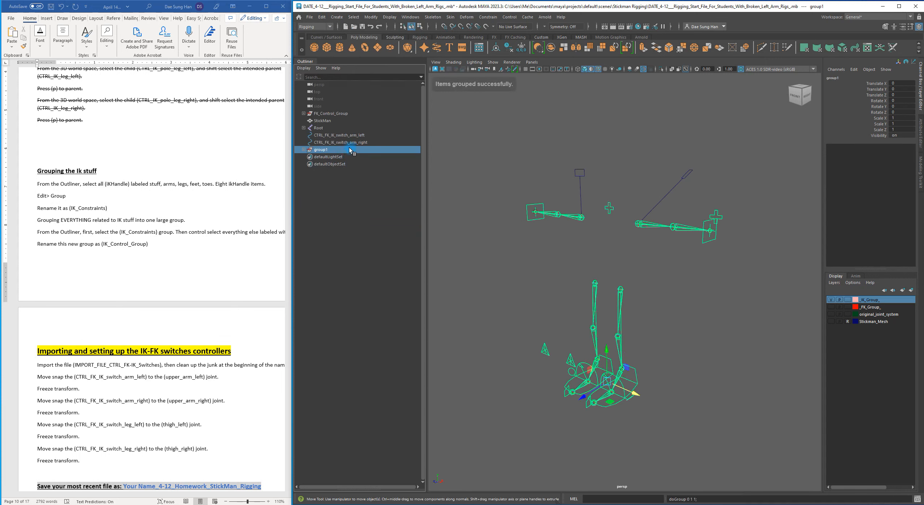
pyautogui.doubleClick(341, 150)
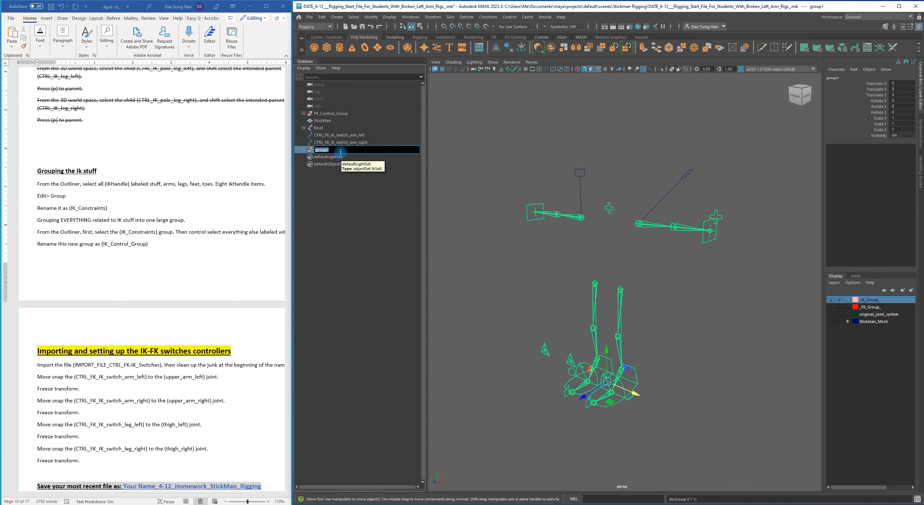
pyautogui.write('IK C')
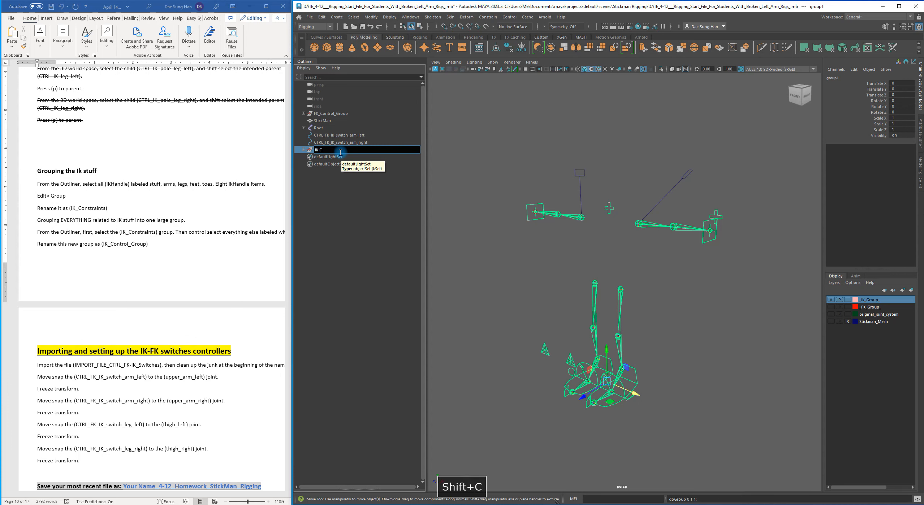
pyautogui.write('ontrol Group')
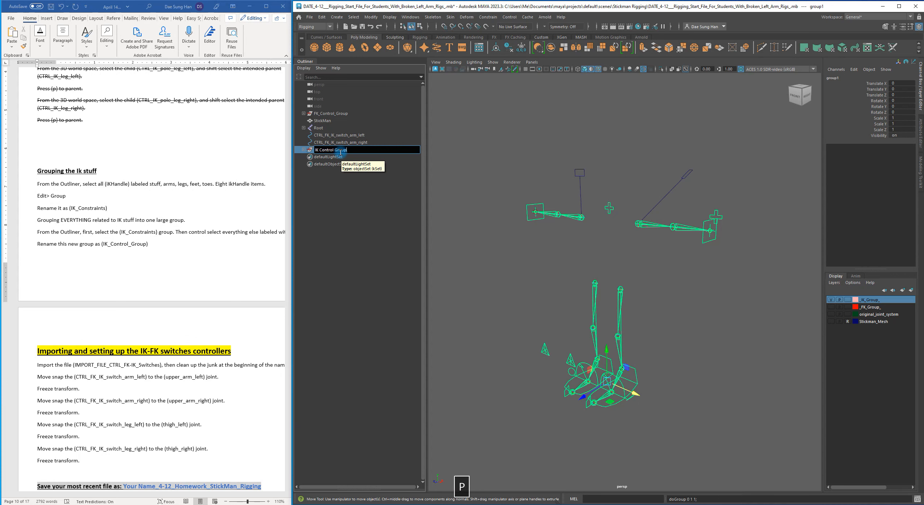
pyautogui.press('Return')
pyautogui.click(365, 260)
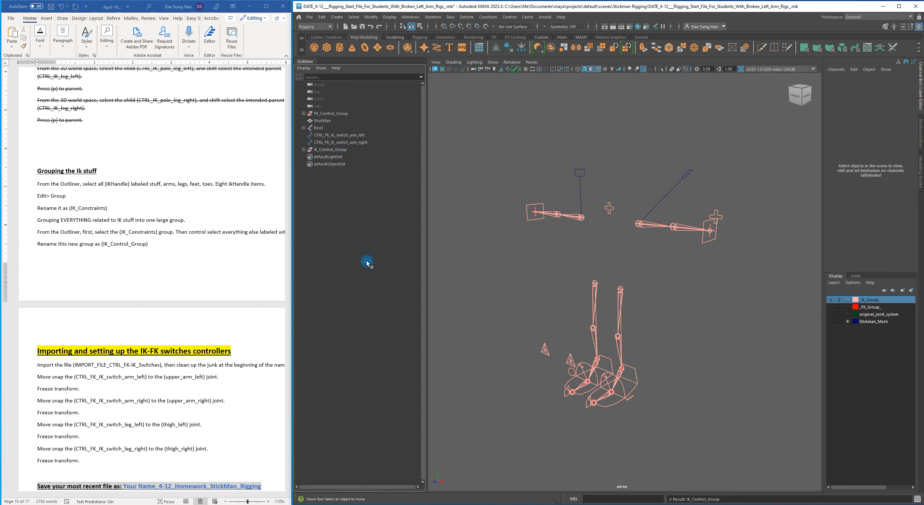
# Expand IK_Control_Group and check each child, from IK_Constraints_Group and the MCH_IK chains to the CTRL_IK leg controllers.
pyautogui.click(332, 149)
pyautogui.click(303, 149)
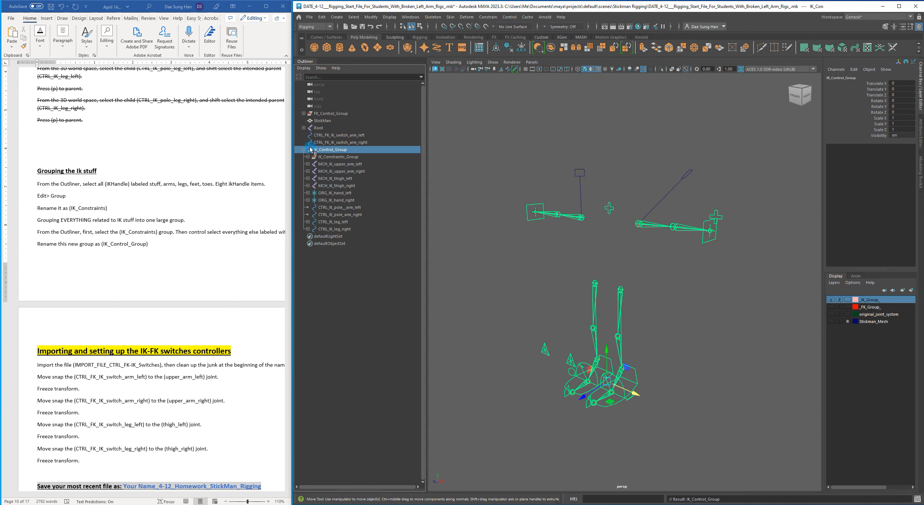
pyautogui.click(316, 157)
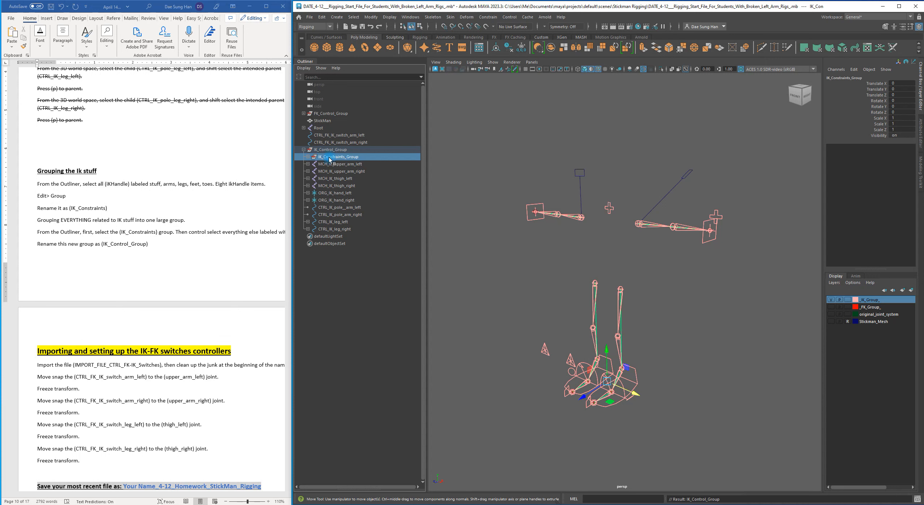
pyautogui.click(330, 164)
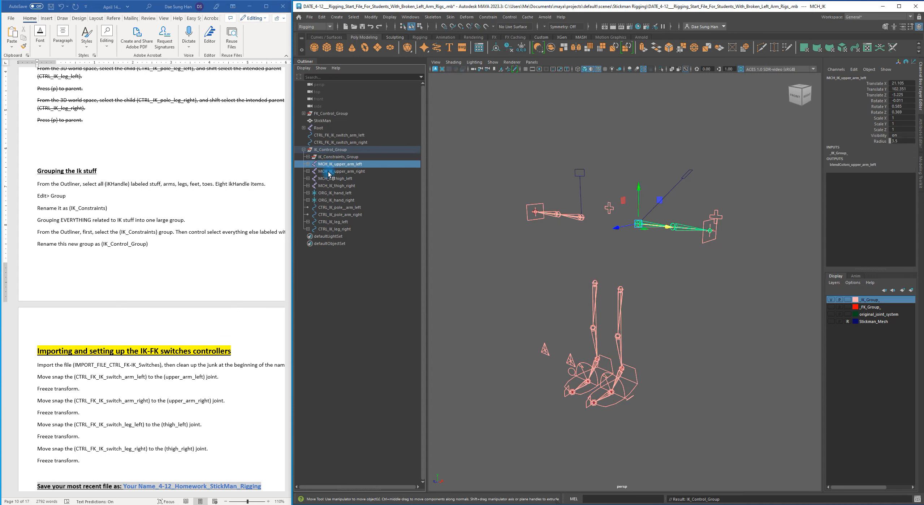
pyautogui.click(326, 171)
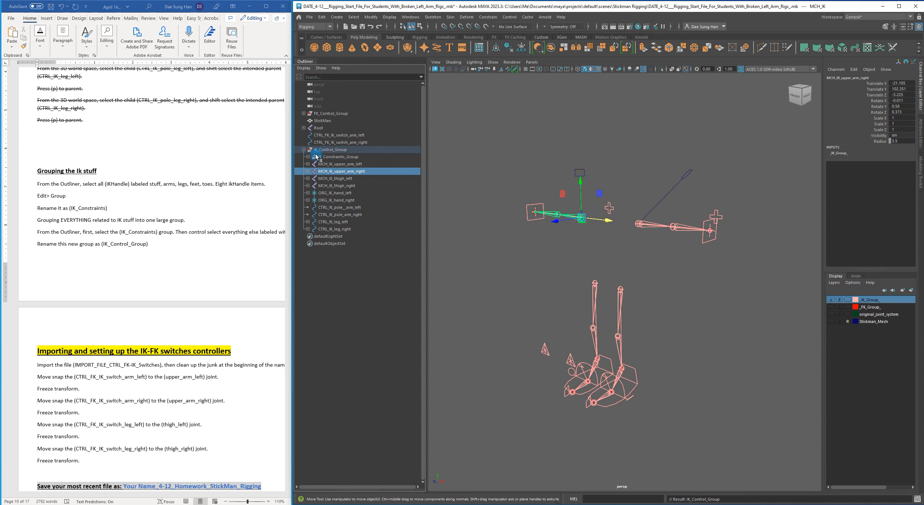
pyautogui.click(328, 164)
pyautogui.click(330, 171)
pyautogui.click(330, 178)
pyautogui.click(329, 186)
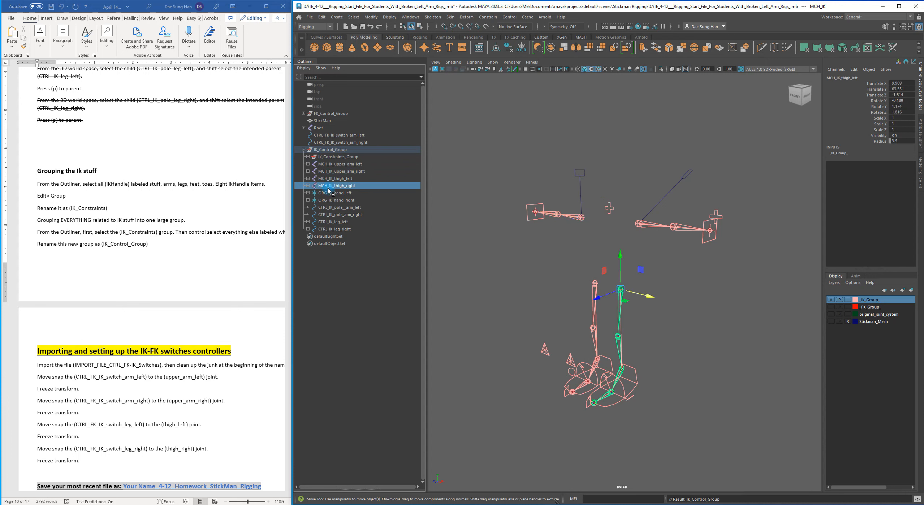
pyautogui.click(329, 192)
pyautogui.click(330, 200)
pyautogui.click(330, 207)
pyautogui.click(330, 214)
pyautogui.click(330, 222)
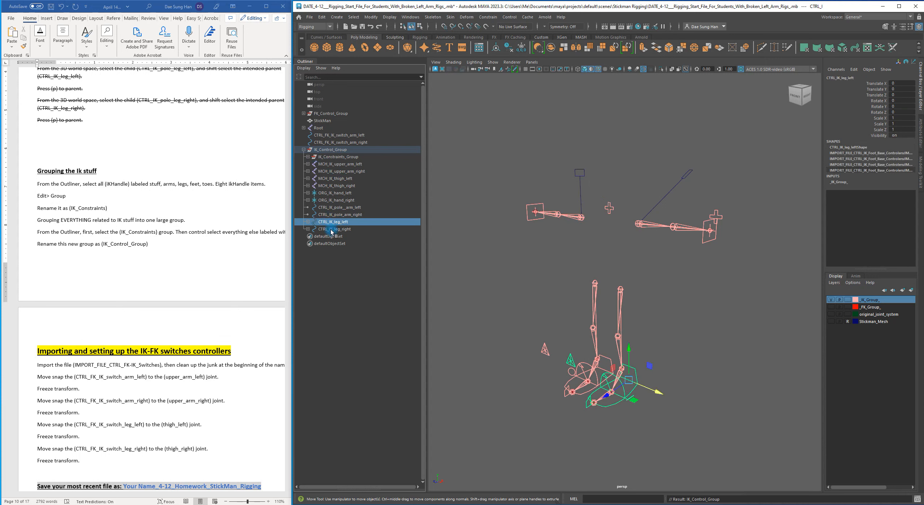
pyautogui.click(331, 229)
# Check the MCH_IK, ORG_IK and CTRL_IK children as one selection, and compare with IK_Constraints_Group and IK_Control_Group.
pyautogui.keyDown('shift'); pyautogui.click(329, 165); pyautogui.keyUp('shift')
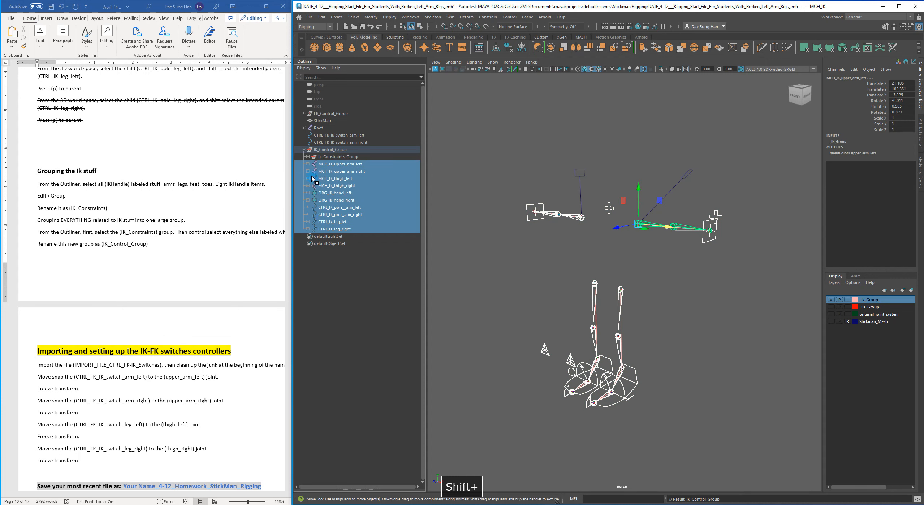
pyautogui.click(319, 157)
pyautogui.click(336, 164)
pyautogui.keyDown('shift'); pyautogui.click(334, 229); pyautogui.keyUp('shift')
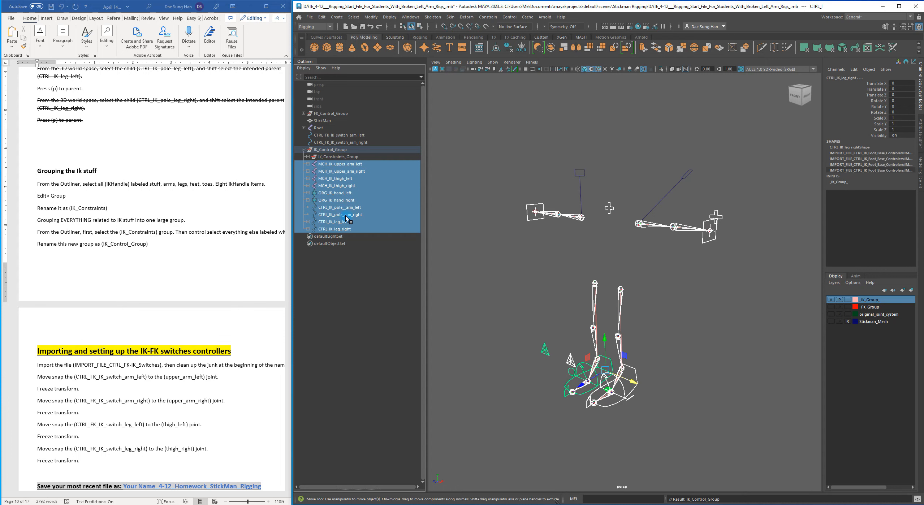
pyautogui.click(339, 156)
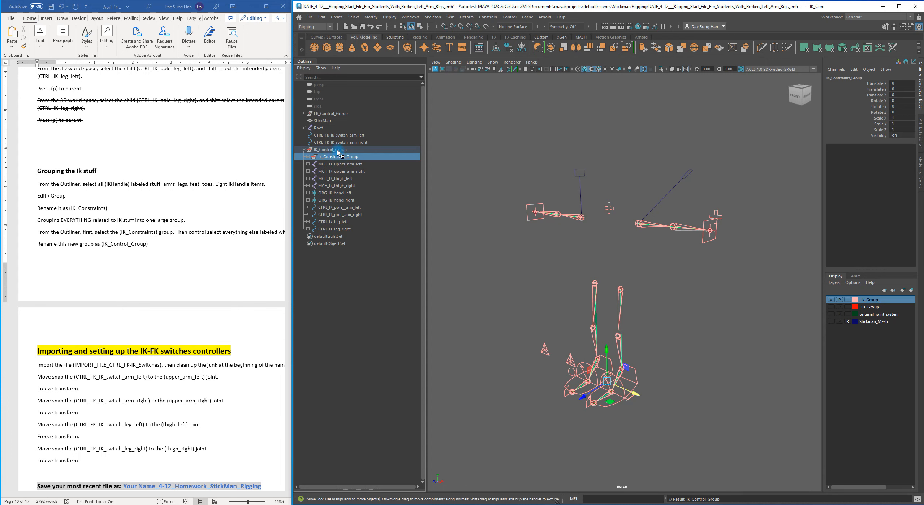
pyautogui.click(330, 149)
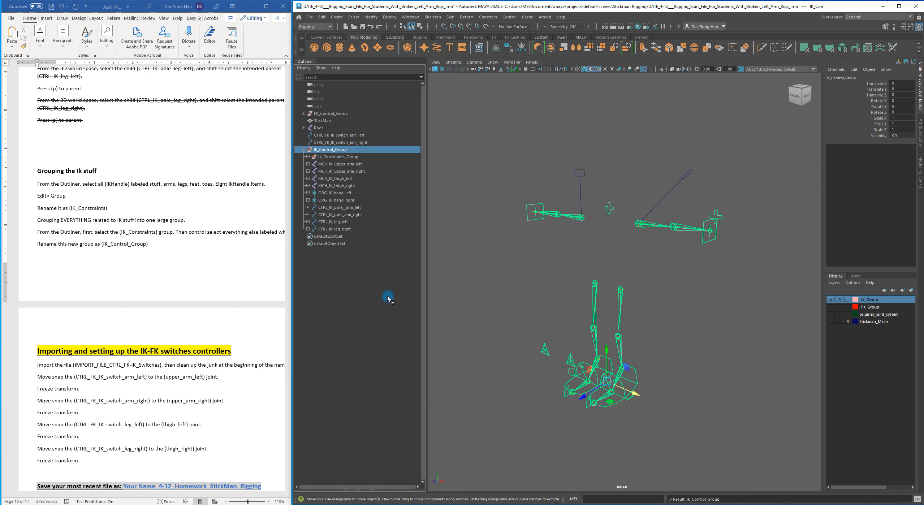
# Collapse the IK_Control_Group hierarchy and leave nothing selected.
pyautogui.click(484, 279)
pyautogui.click(303, 149)
pyautogui.click(324, 151)
pyautogui.click(319, 187)
pyautogui.keyDown('alt'); pyautogui.moveTo(555, 295); pyautogui.dragTo(525, 270); pyautogui.keyUp('alt')
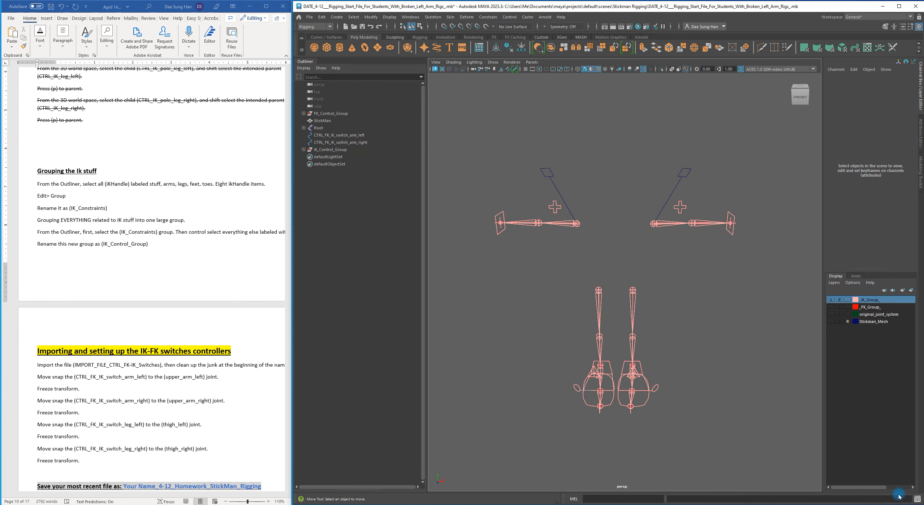
pyautogui.keyDown('alt'); pyautogui.moveTo(631, 340); pyautogui.dragTo(681, 265); pyautogui.keyUp('alt')
pyautogui.keyDown('alt'); pyautogui.moveTo(726, 288); pyautogui.dragTo(648, 289); pyautogui.keyUp('alt')
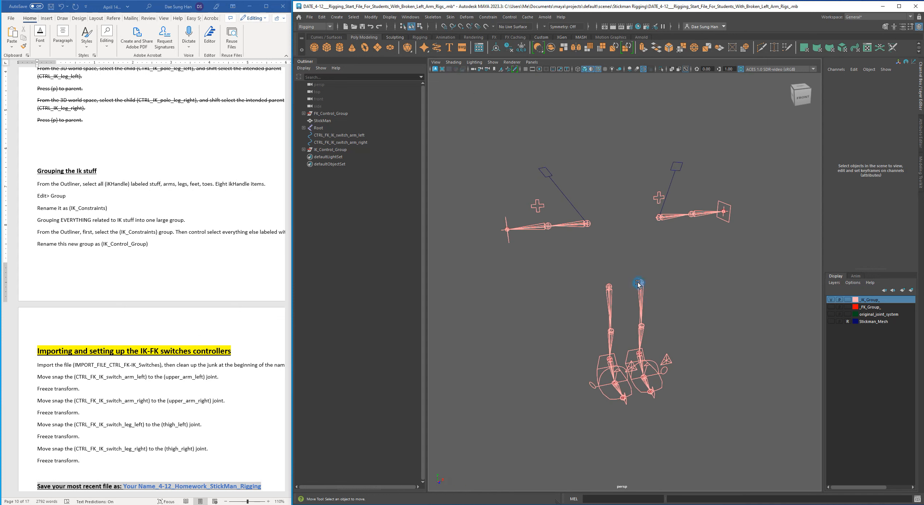